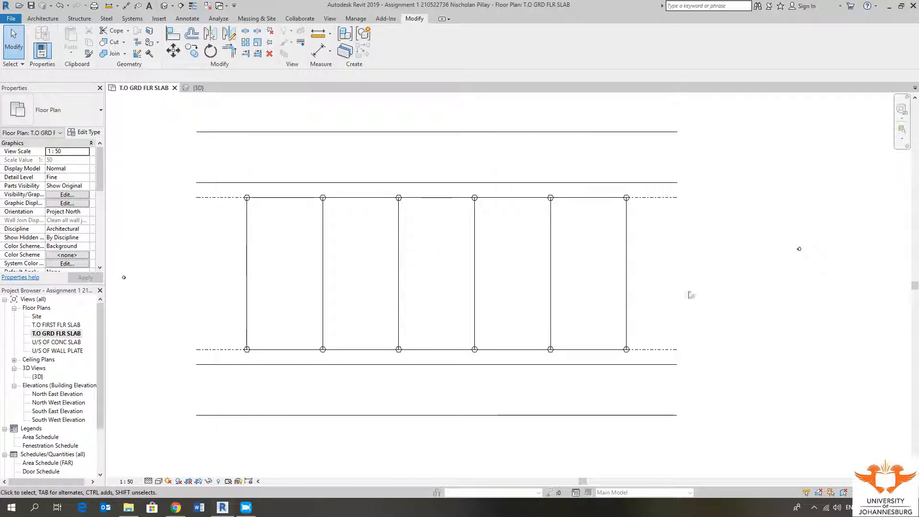
middle_drag(476, 389, 501, 382)
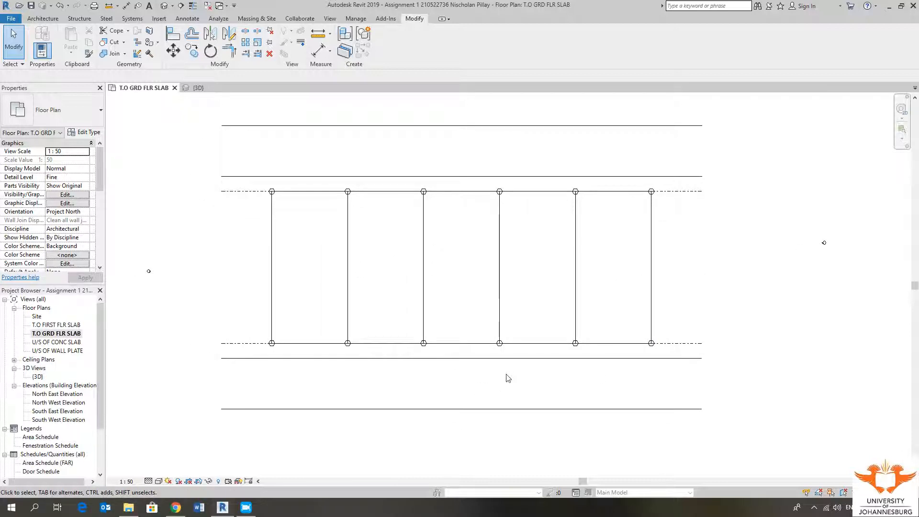
middle_drag(480, 279, 449, 279)
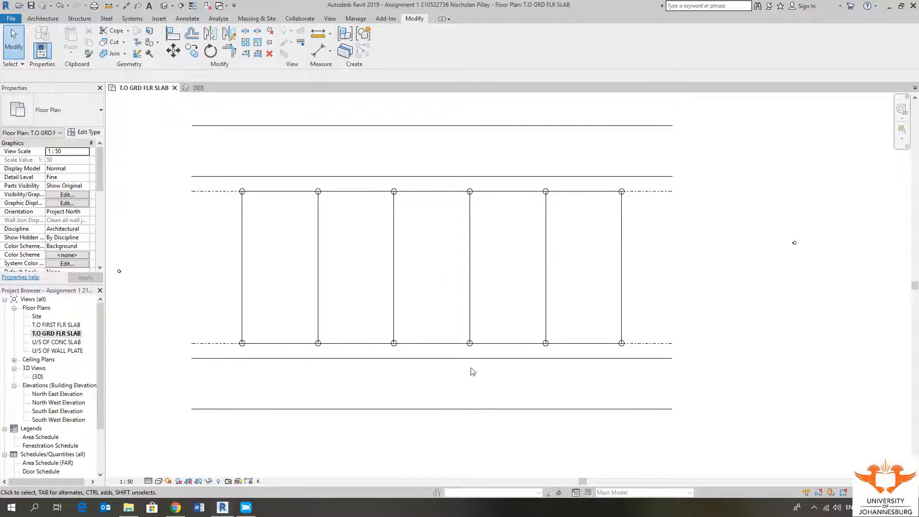
middle_drag(472, 387, 454, 391)
scroll(251, 328, up, 2)
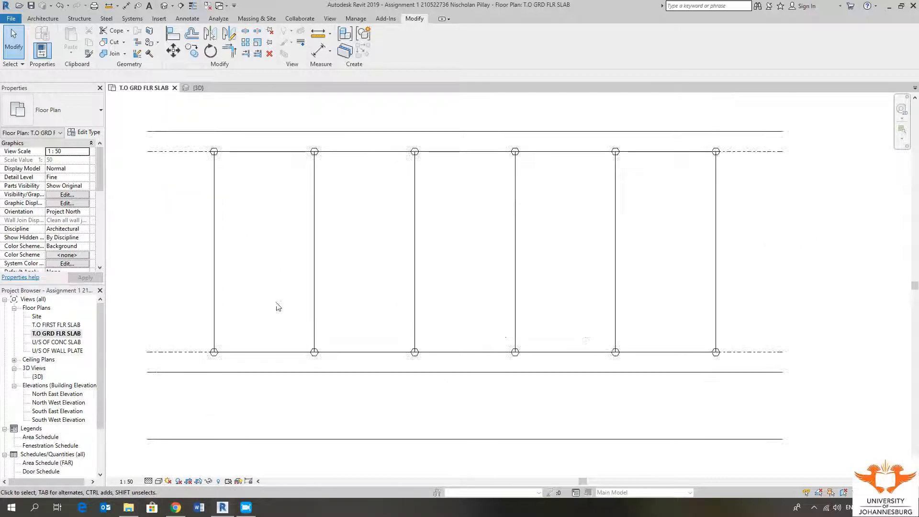
middle_drag(286, 306, 316, 306)
scroll(319, 331, down, 1)
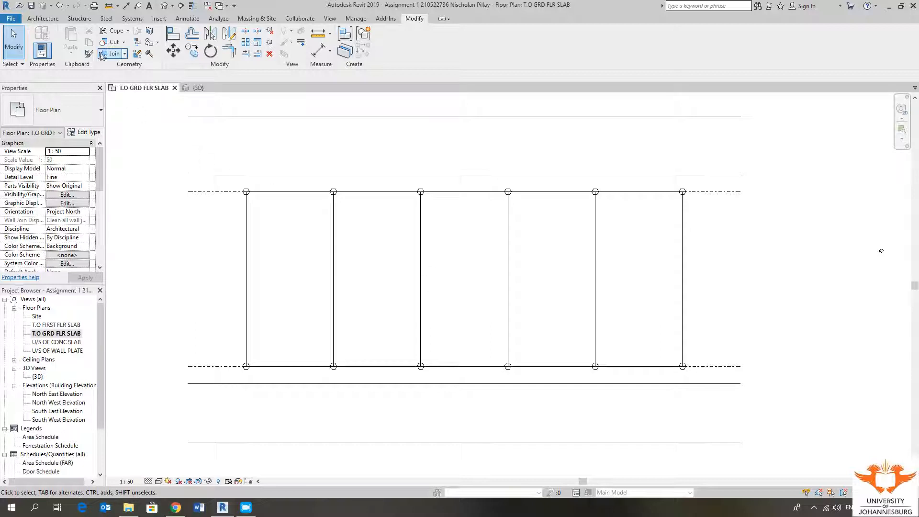
Step: Activate the Text tool and choose the 7mm Arial BOLD text type for new annotations
click(48, 19)
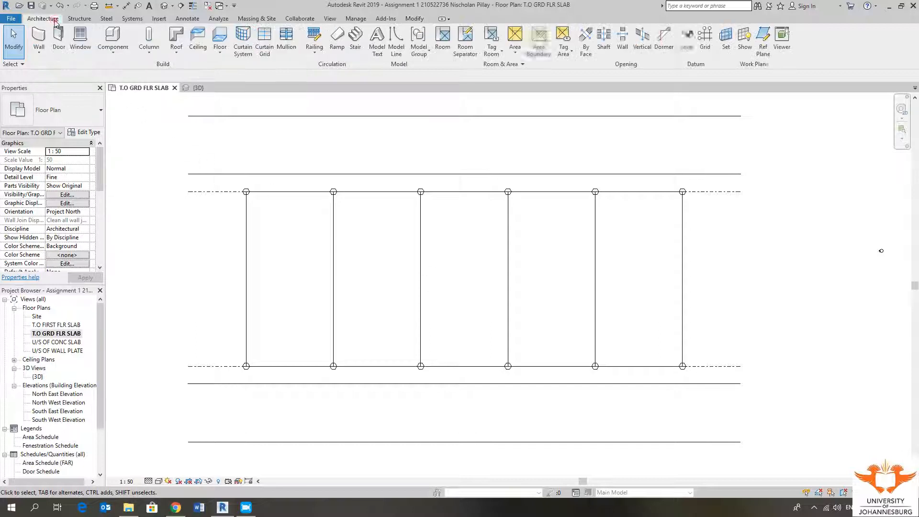
click(187, 18)
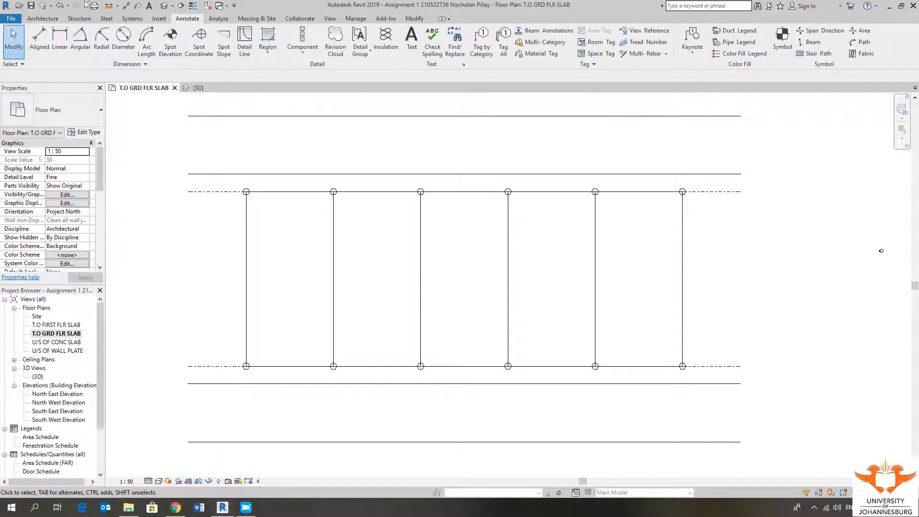
middle_drag(448, 267, 416, 273)
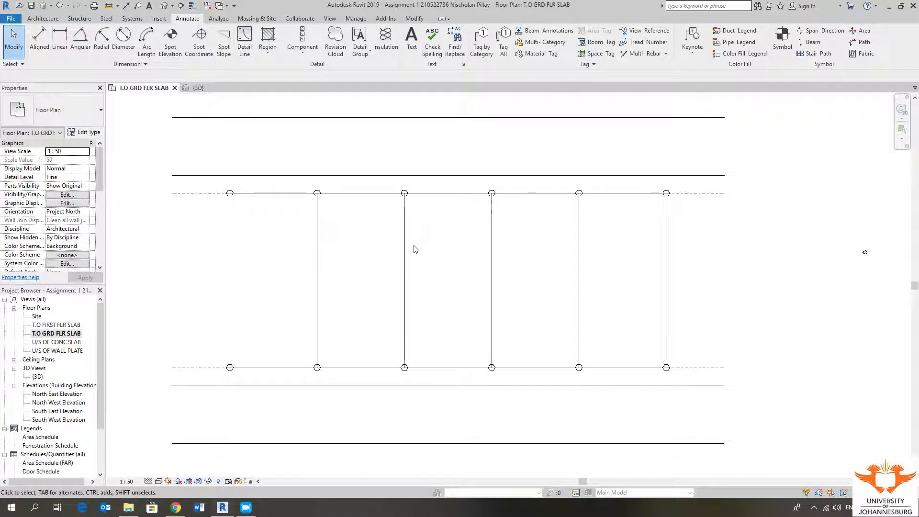
middle_drag(426, 147, 415, 148)
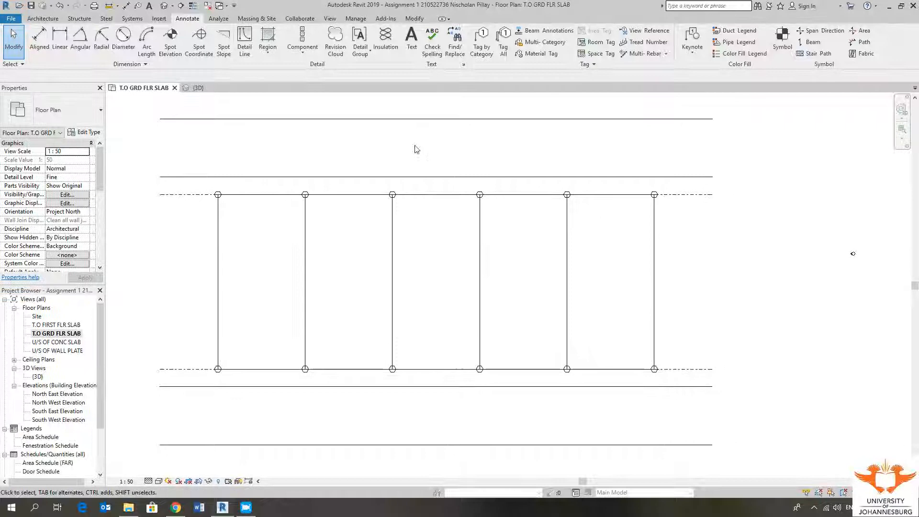
click(412, 40)
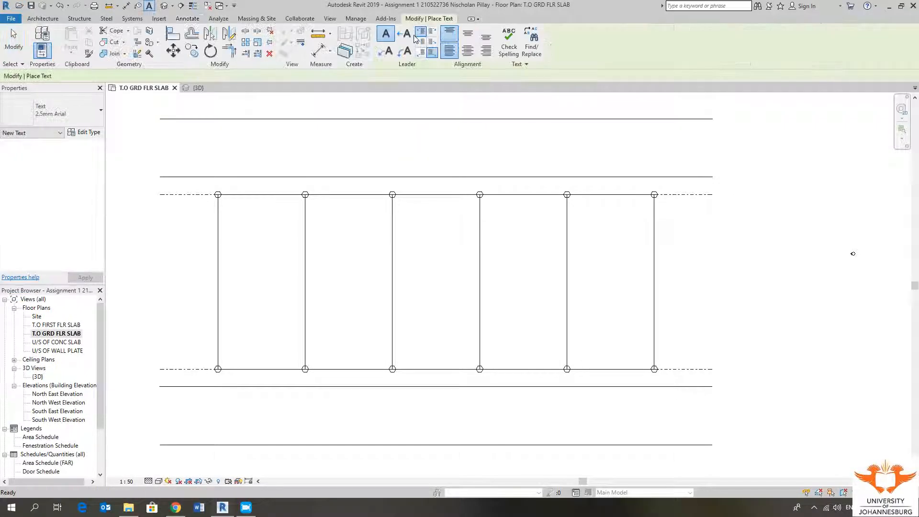
click(43, 18)
click(187, 18)
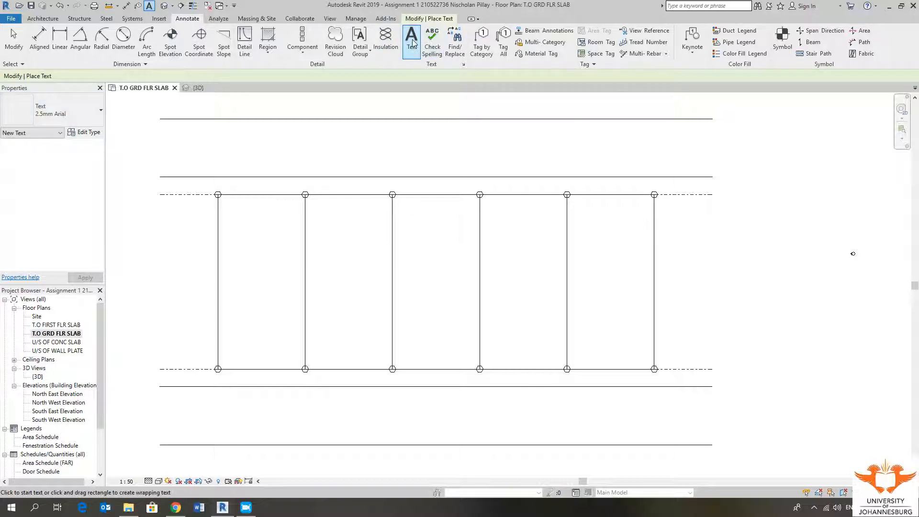
click(75, 111)
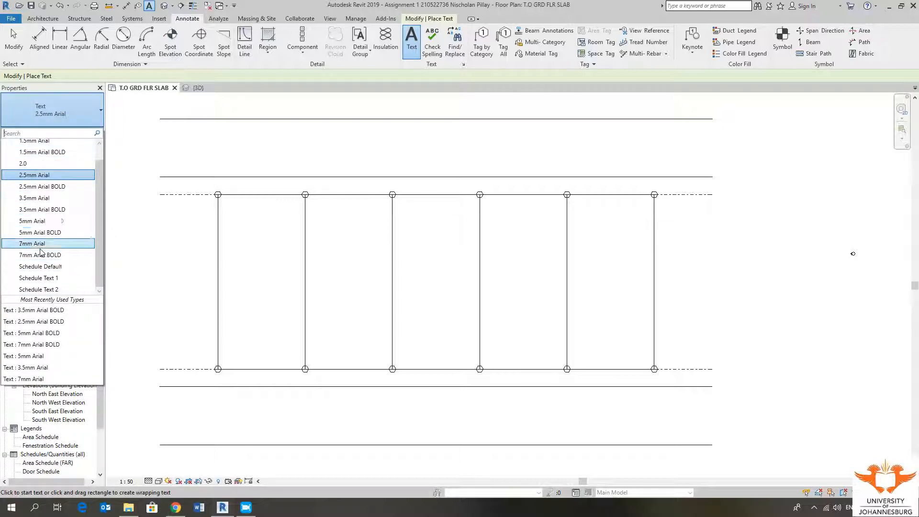
scroll(42, 249, up, 1)
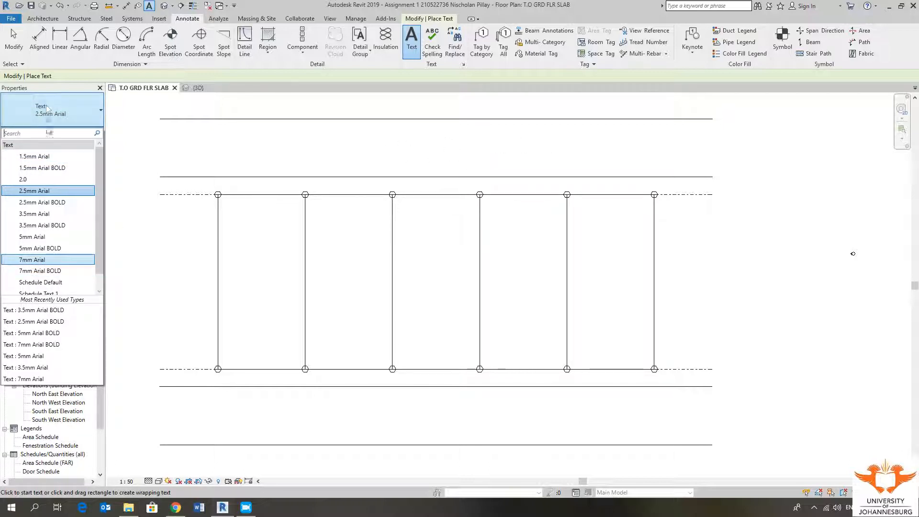
click(48, 271)
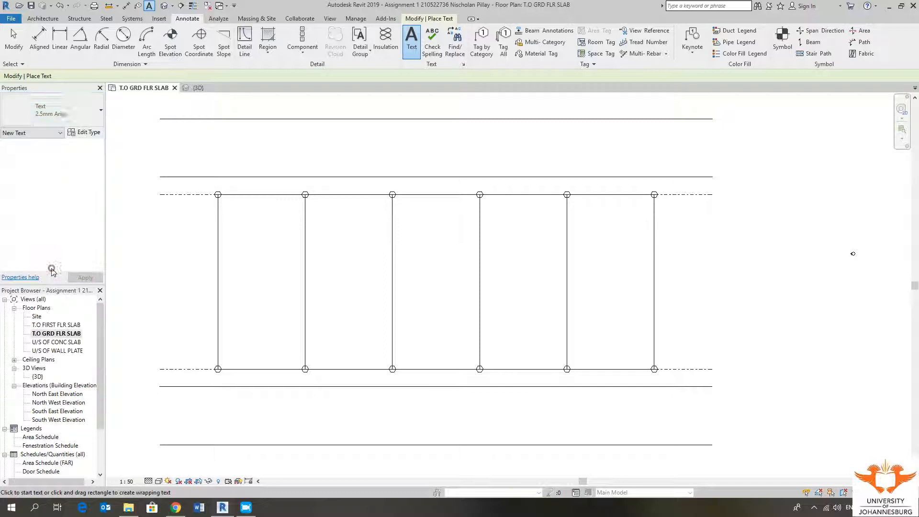
middle_drag(423, 154, 349, 164)
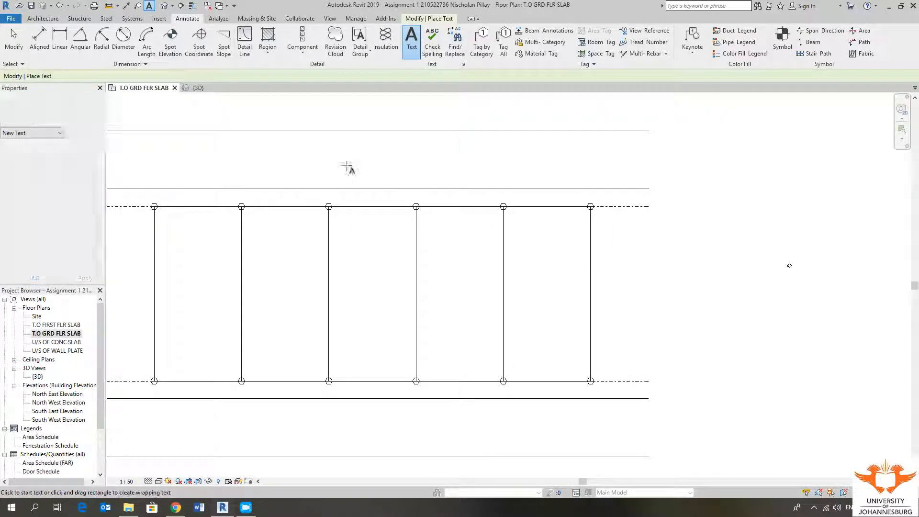
click(281, 145)
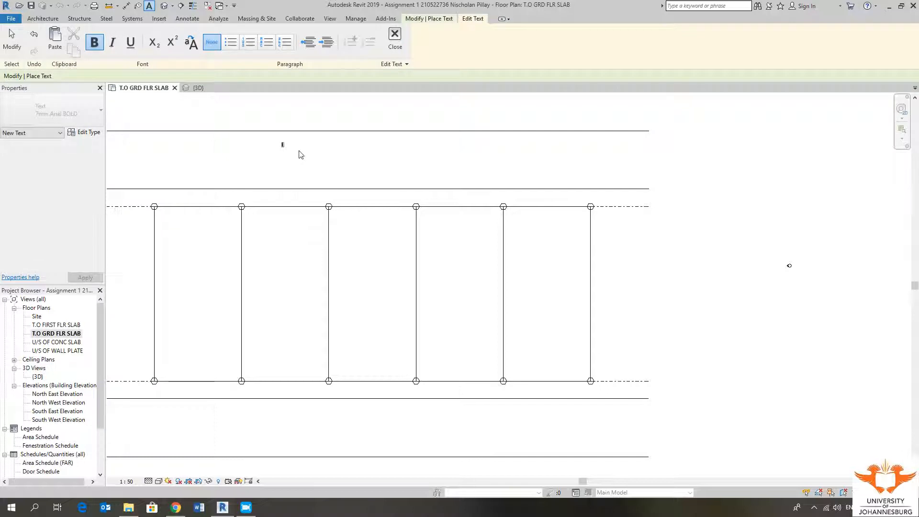
scroll(256, 150, up, 2)
scroll(292, 148, up, 4)
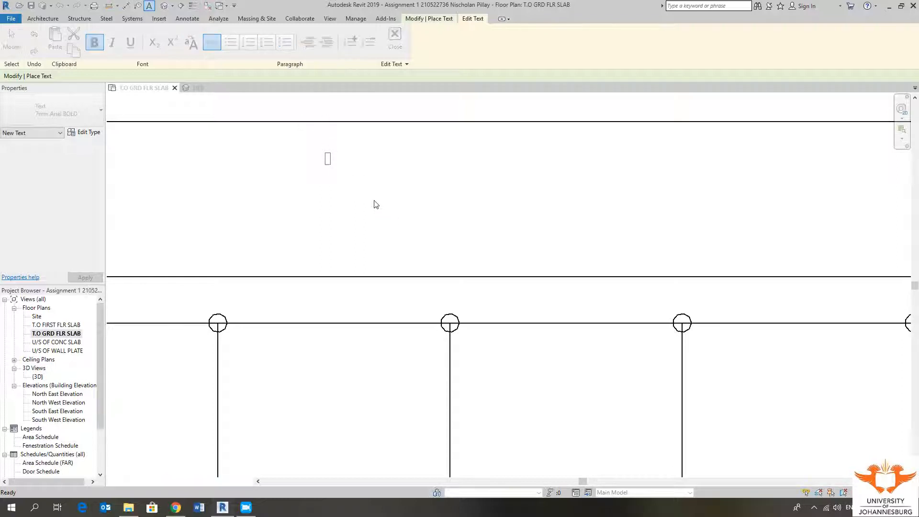
key(Escape)
click(480, 255)
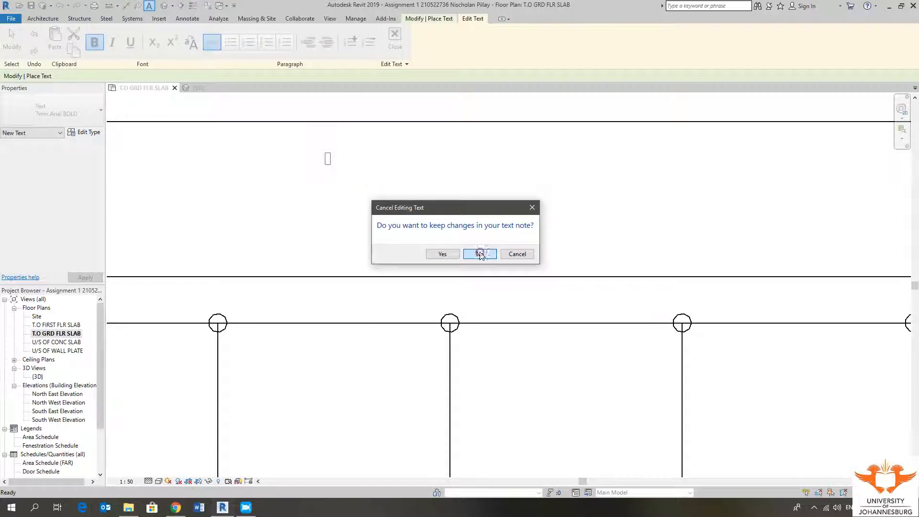
scroll(393, 198, down, 5)
key(Escape)
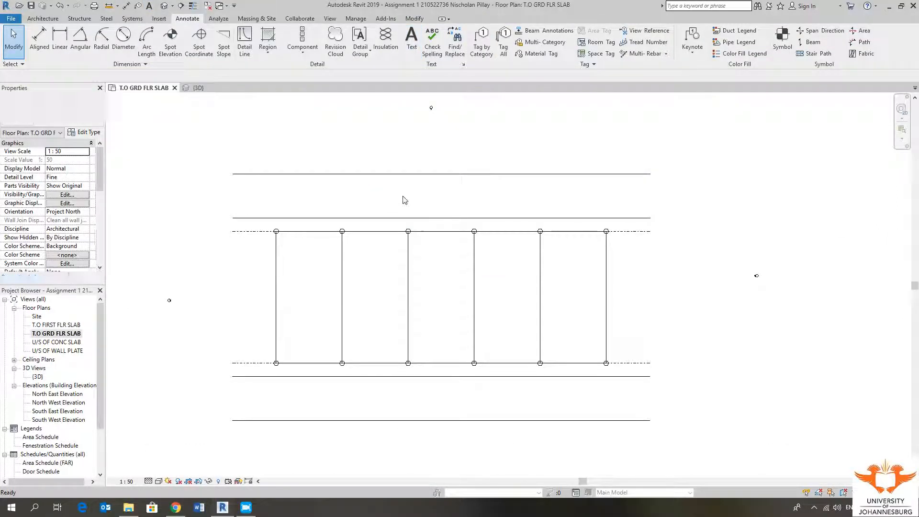
Step: Set the view scale of the T.O GRD FLR SLAB floor plan to 1:100
middle_drag(402, 199, 372, 153)
middle_drag(349, 325, 318, 344)
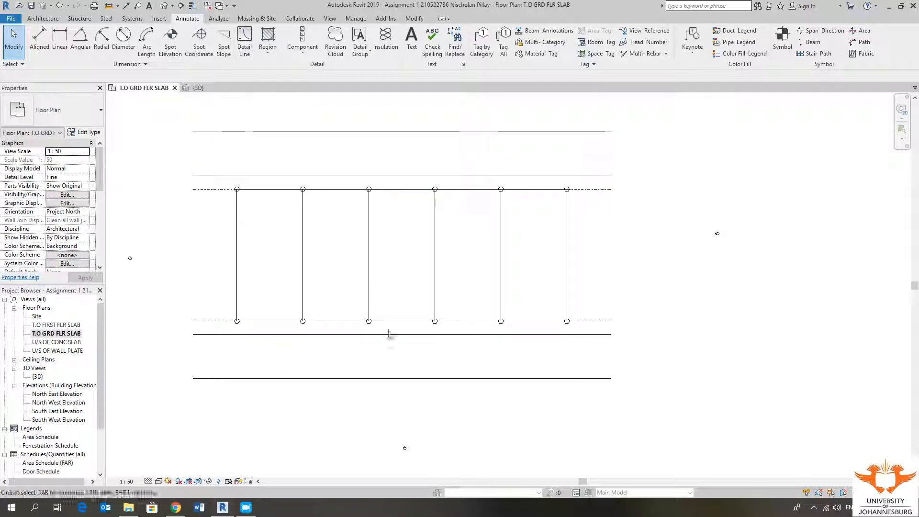
middle_drag(386, 341, 384, 347)
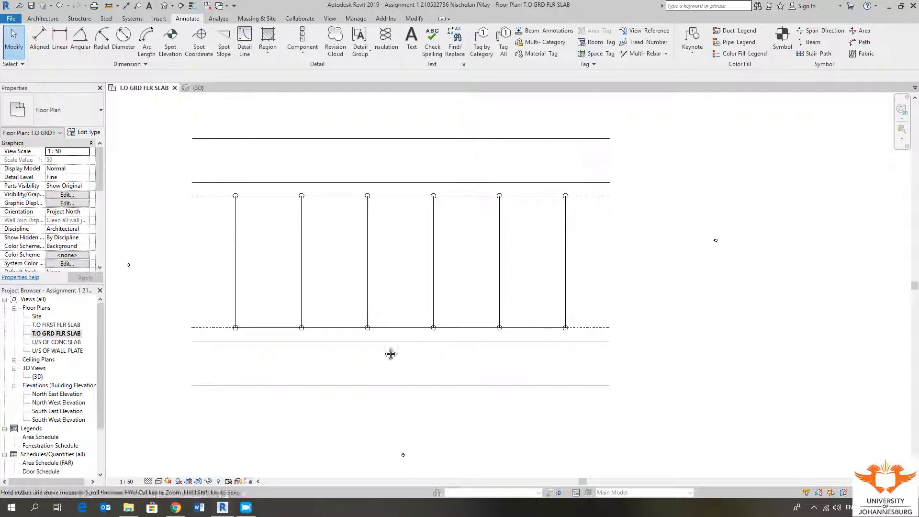
click(126, 482)
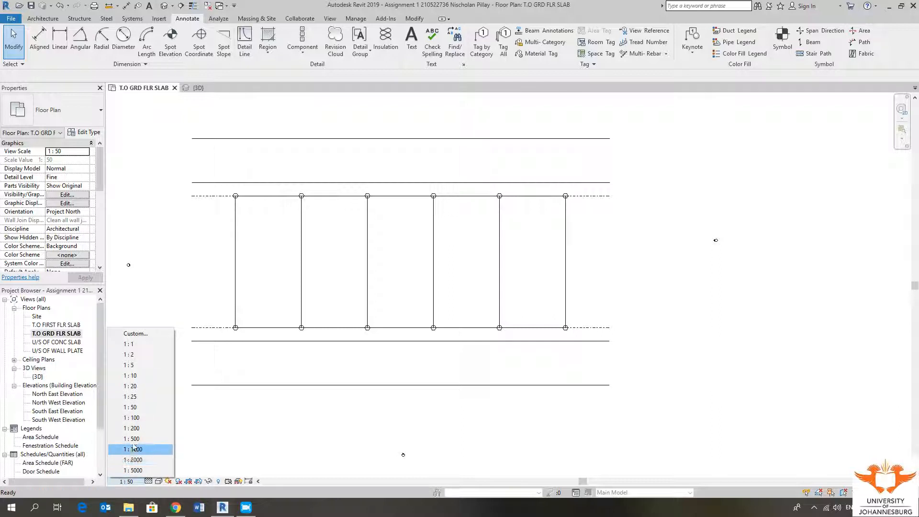
click(146, 418)
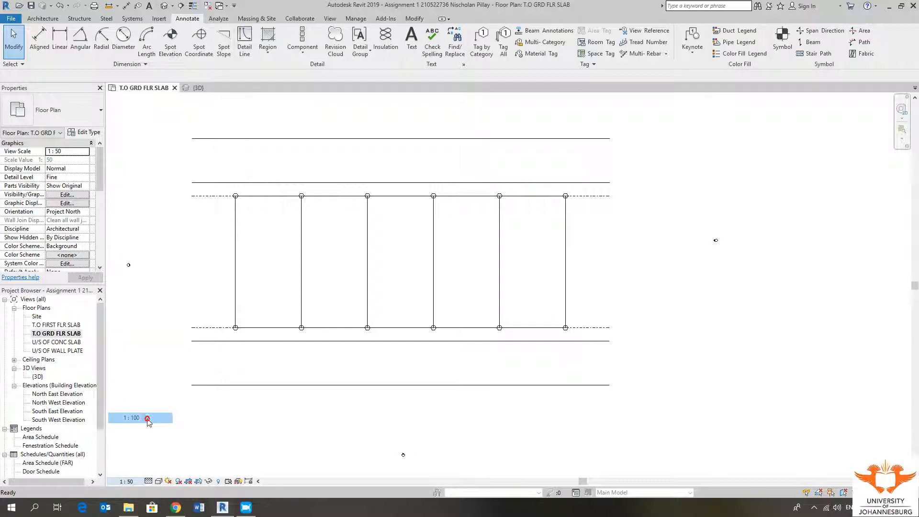
click(127, 482)
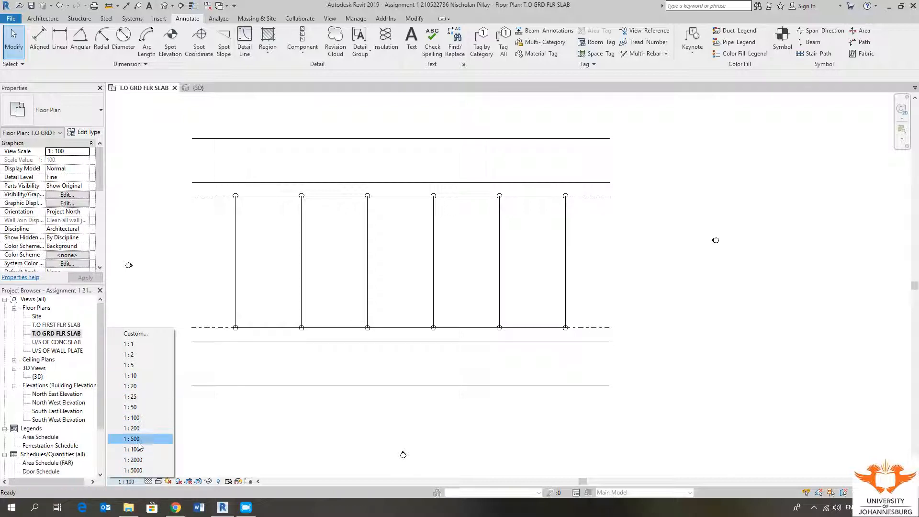
click(145, 418)
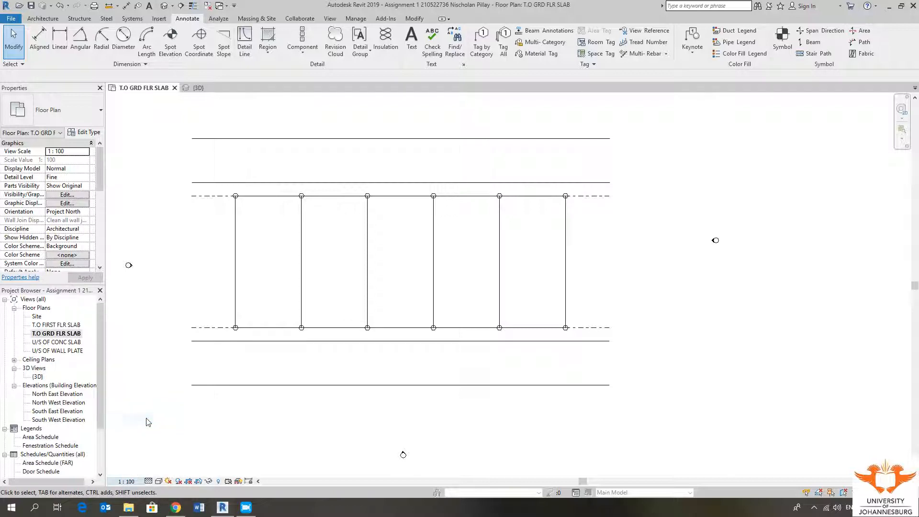
middle_drag(334, 358, 329, 371)
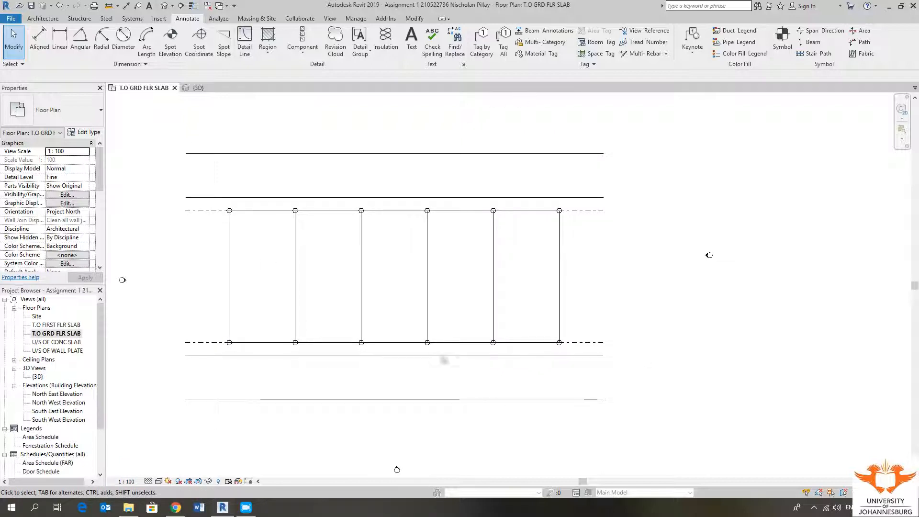
scroll(197, 221, up, 4)
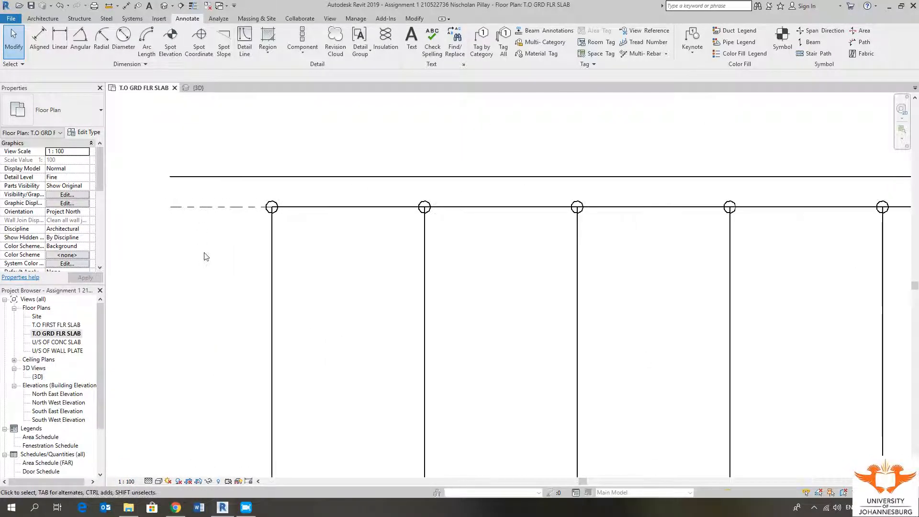
scroll(204, 257, down, 5)
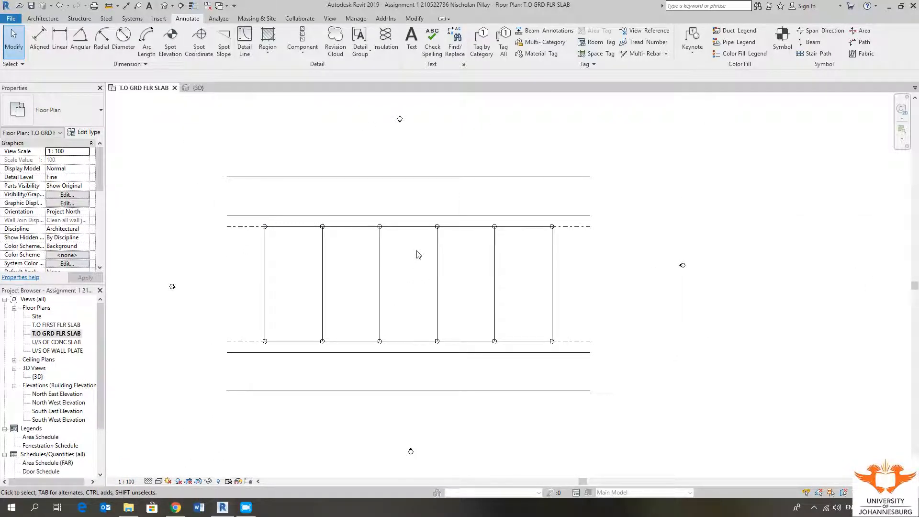
middle_drag(421, 283, 409, 283)
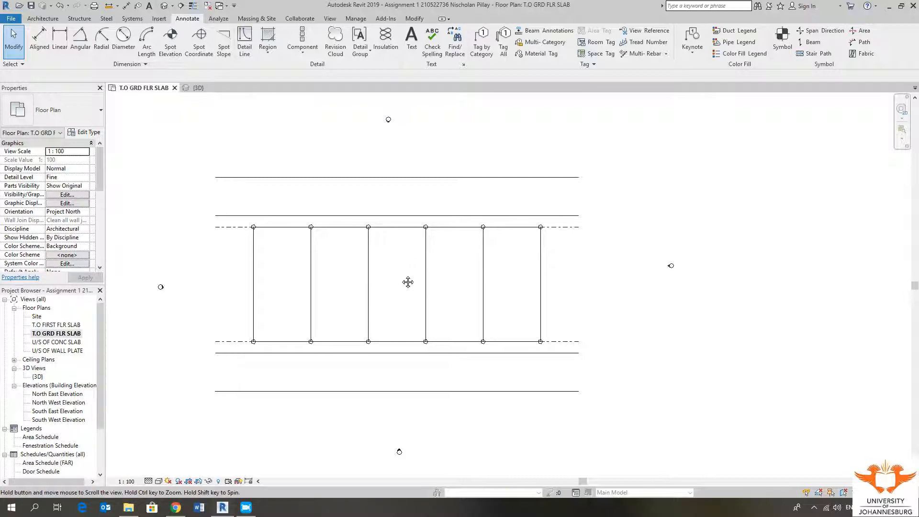
scroll(362, 290, up, 2)
scroll(355, 296, down, 1)
middle_drag(363, 301, 381, 294)
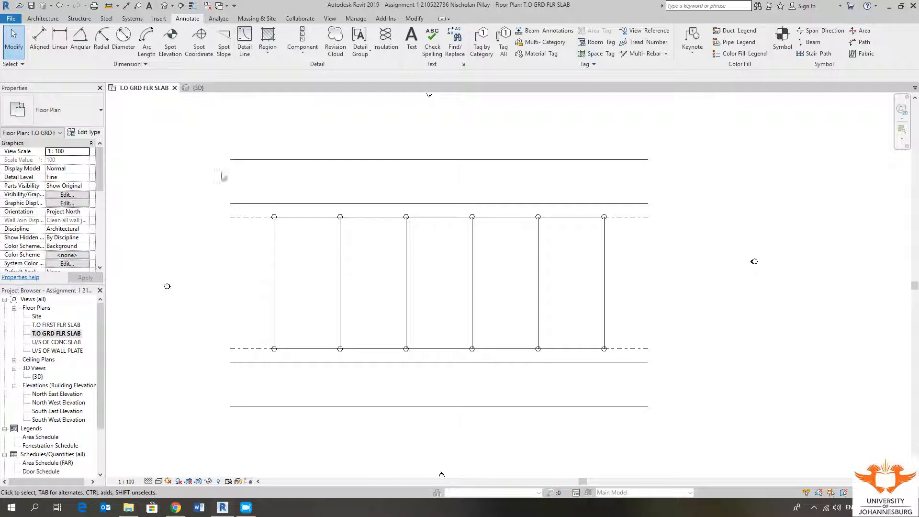
middle_drag(286, 148, 264, 150)
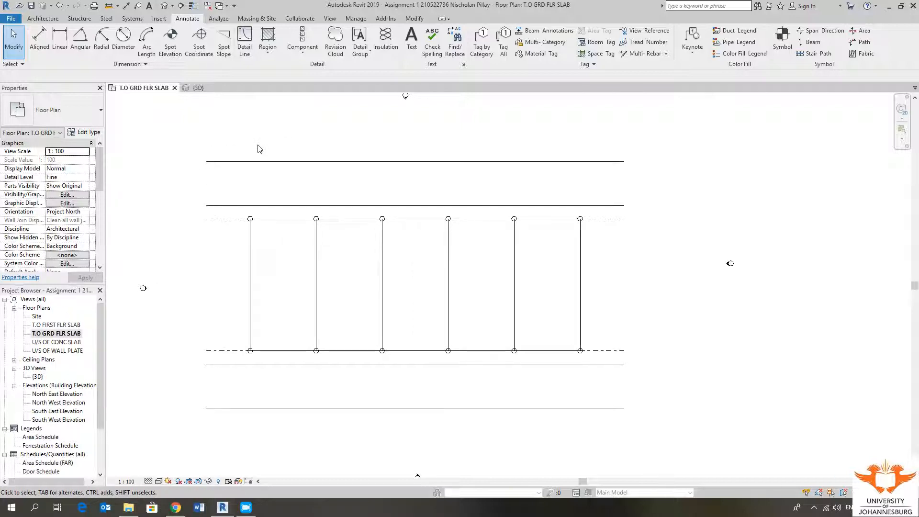
middle_drag(269, 279, 229, 280)
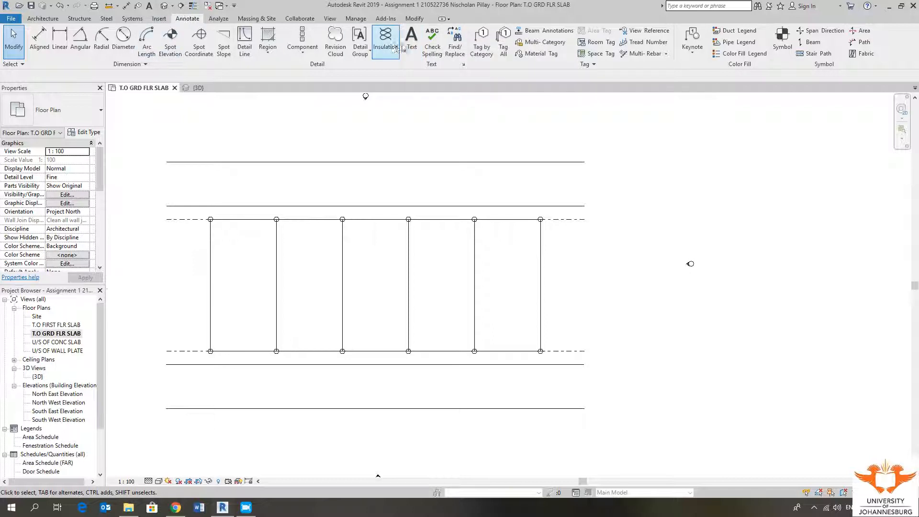
Step: Place a "Blue Street" text note in 7mm Arial BOLD between the two street lines above the grid of plots
click(411, 43)
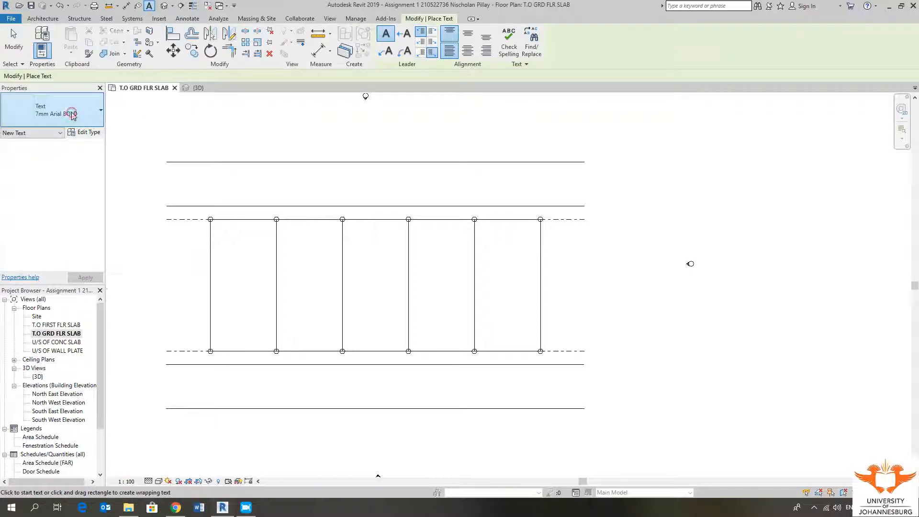
click(72, 115)
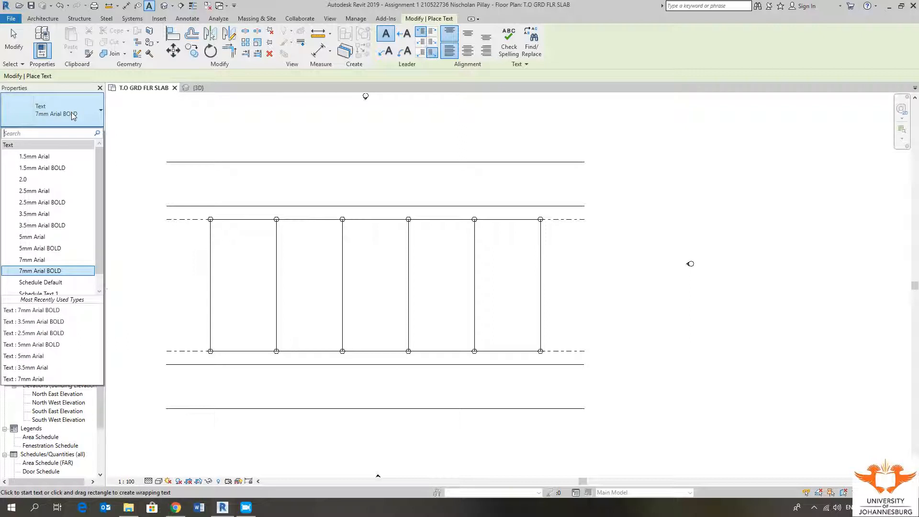
click(56, 271)
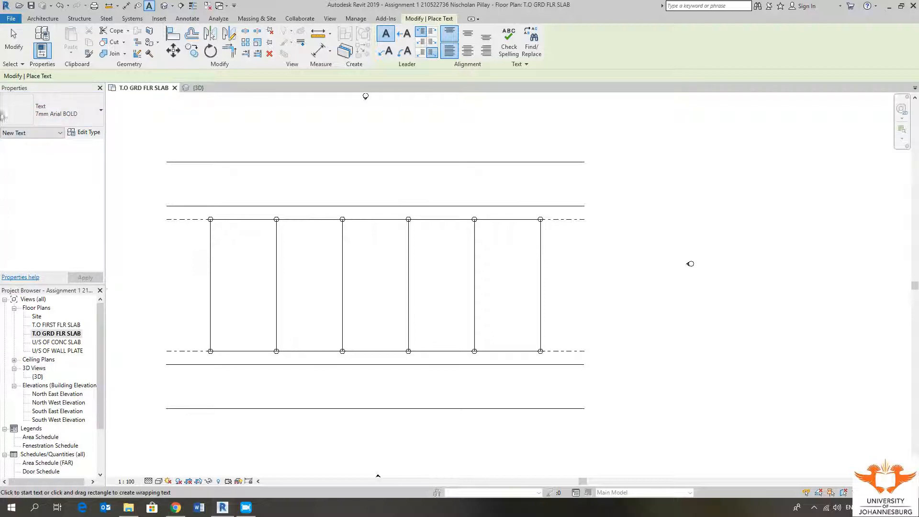
middle_drag(339, 182, 369, 187)
scroll(362, 181, up, 1)
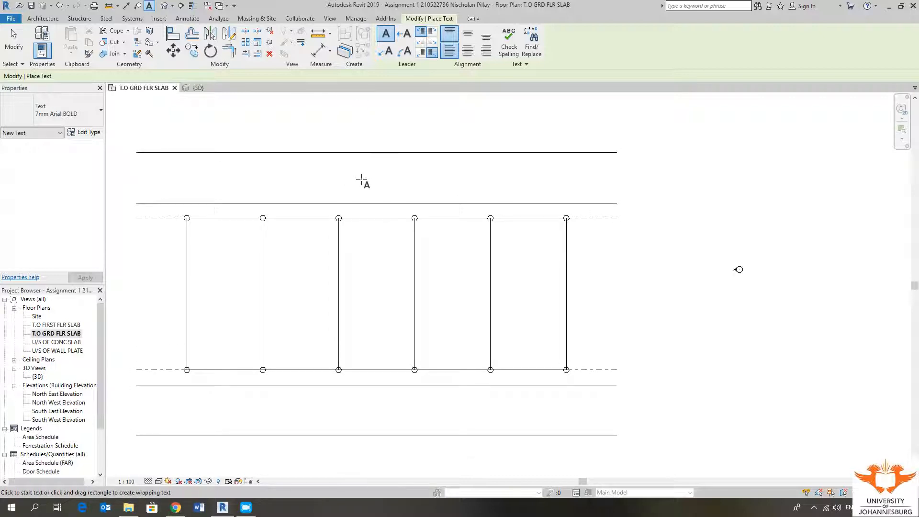
click(337, 176)
scroll(352, 186, up, 3)
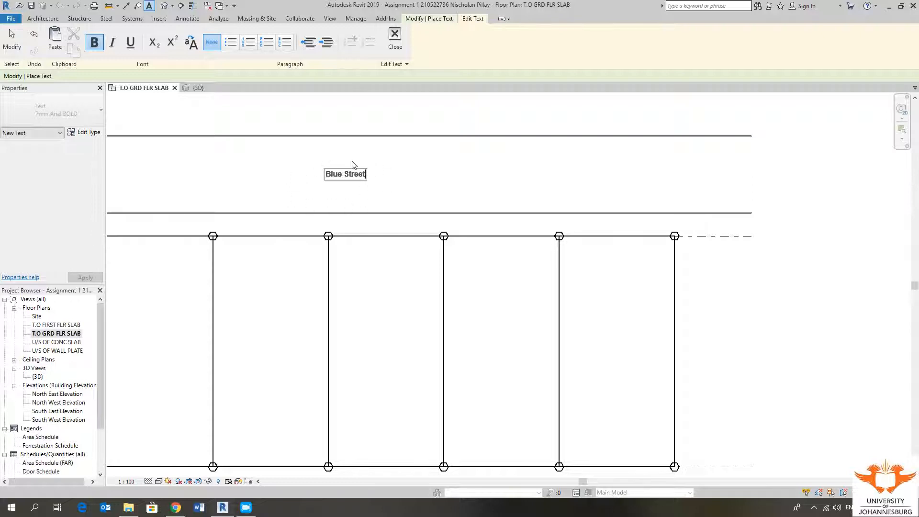
click(410, 156)
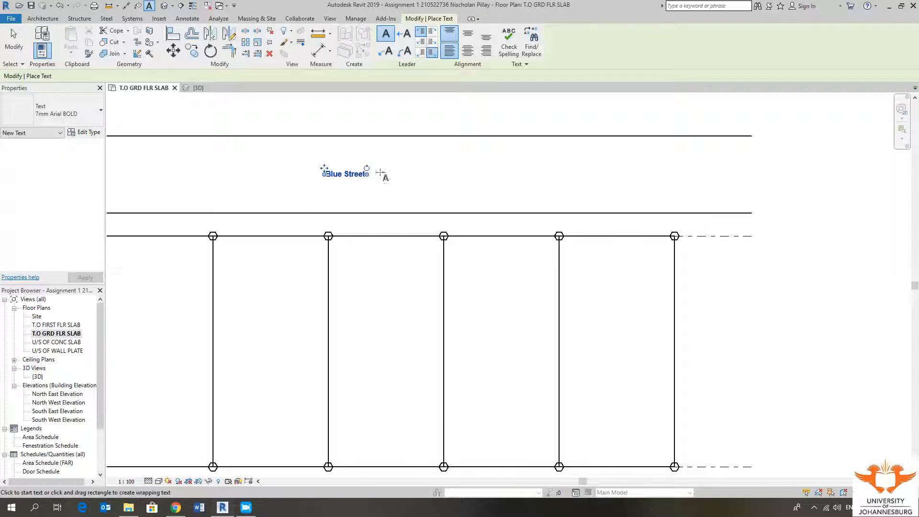
key(Escape)
key(Escape)
scroll(407, 179, down, 3)
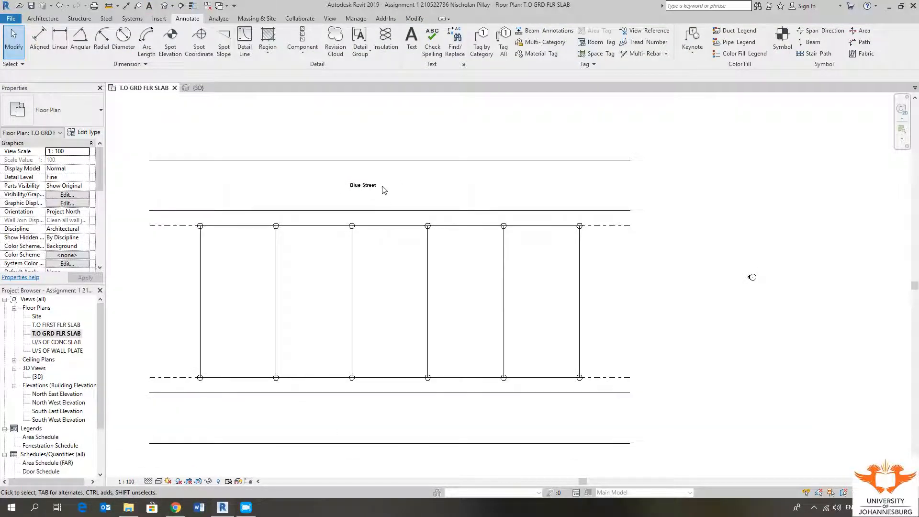
Step: Examine the Blue Street note's size on the plan and review the type properties of its text style
scroll(404, 190, up, 2)
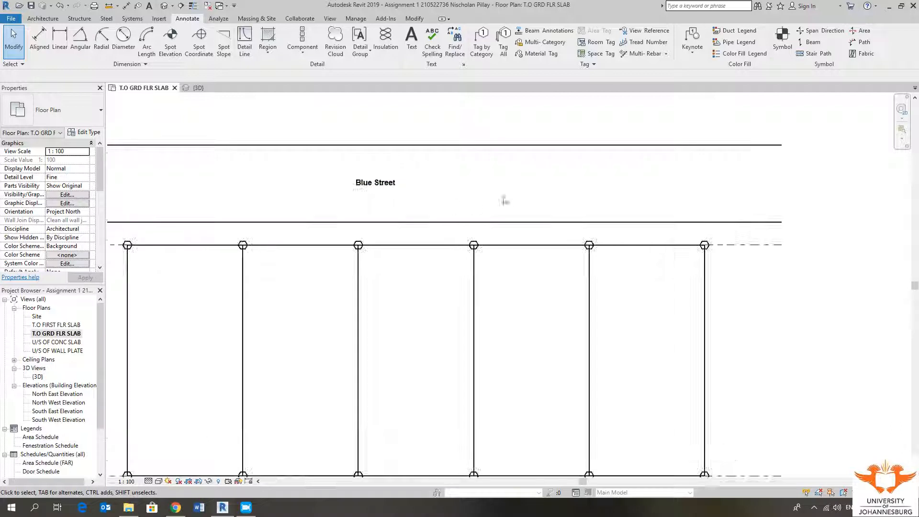
middle_drag(376, 207, 349, 203)
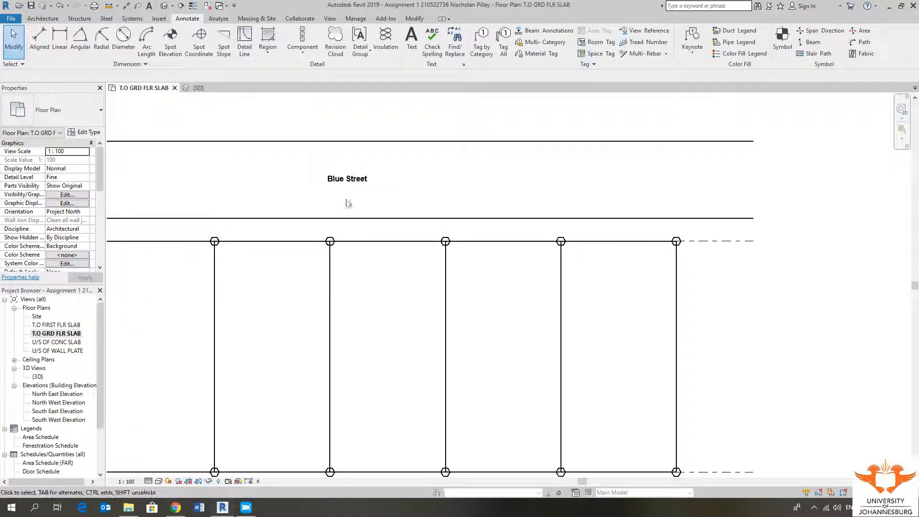
scroll(334, 190, down, 3)
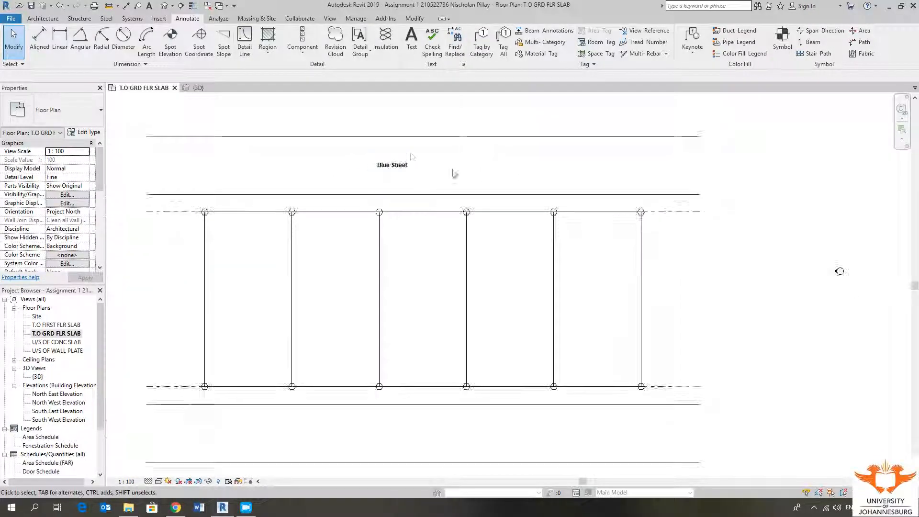
scroll(320, 190, down, 1)
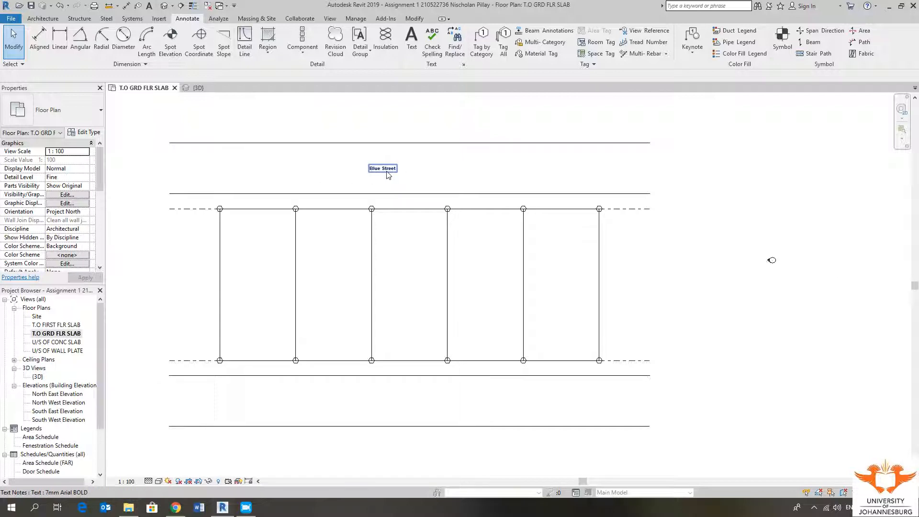
scroll(383, 175, up, 2)
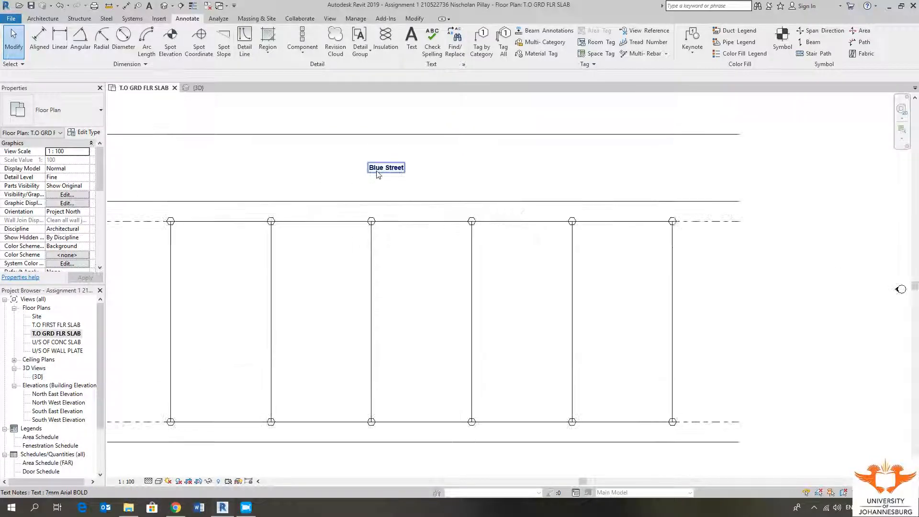
click(378, 168)
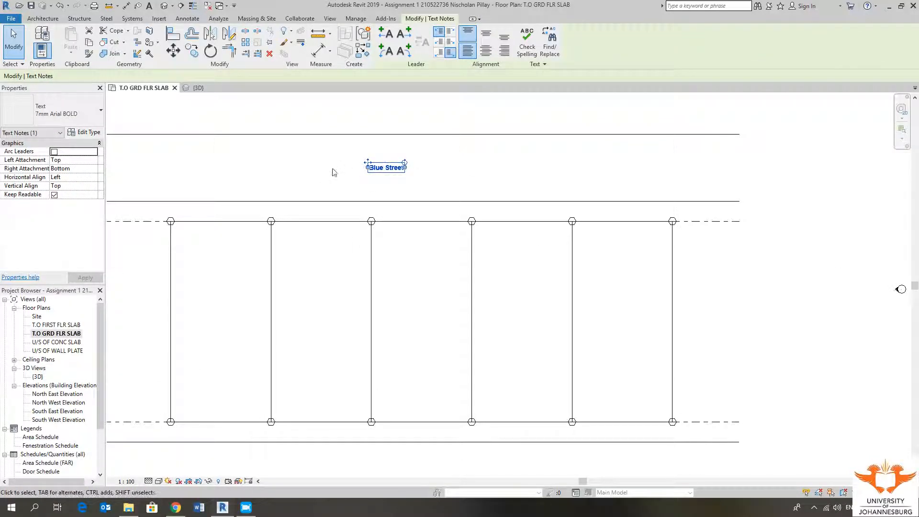
middle_drag(334, 172, 370, 173)
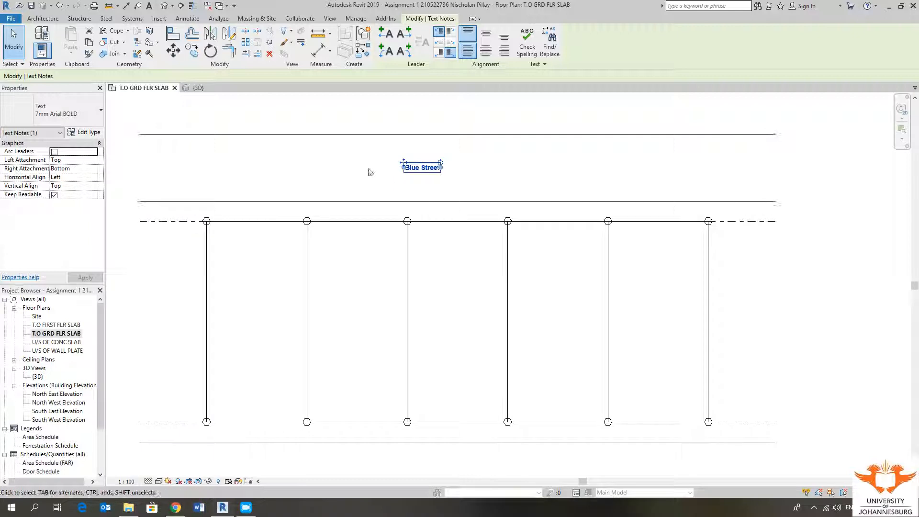
click(94, 134)
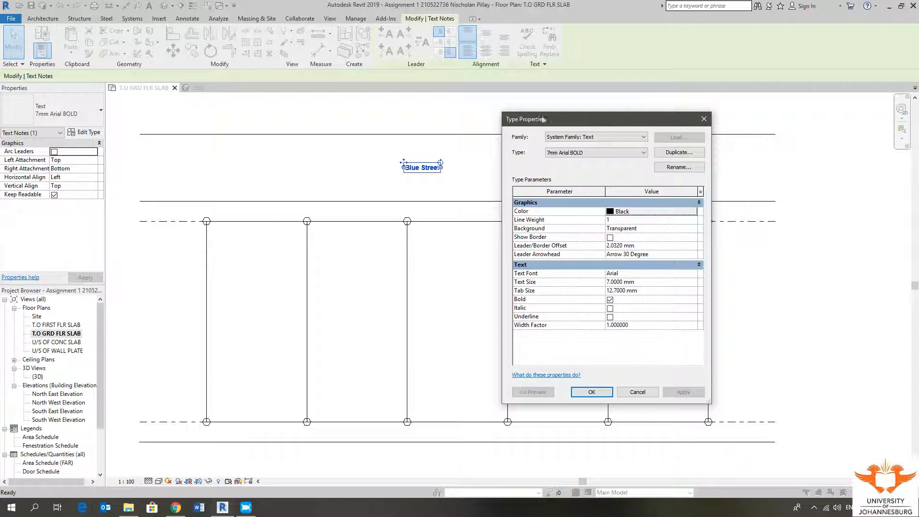
drag(587, 122, 618, 116)
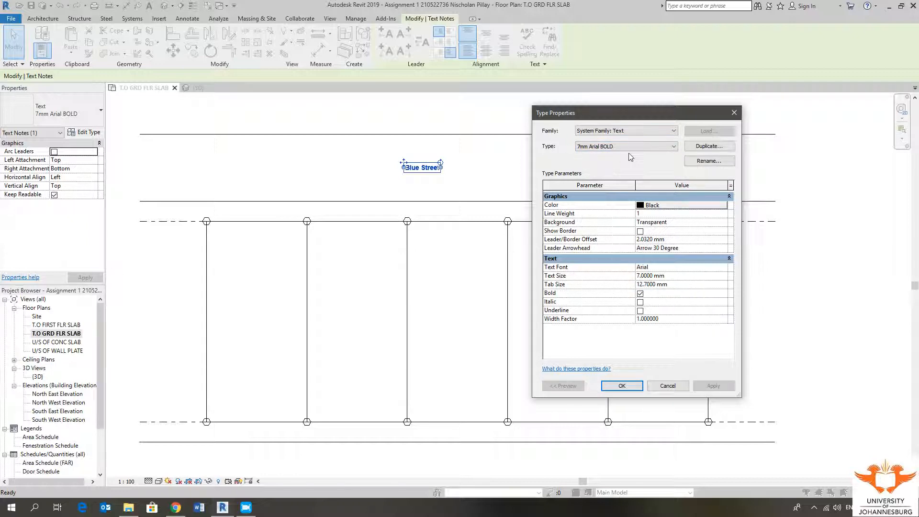
click(734, 113)
click(463, 177)
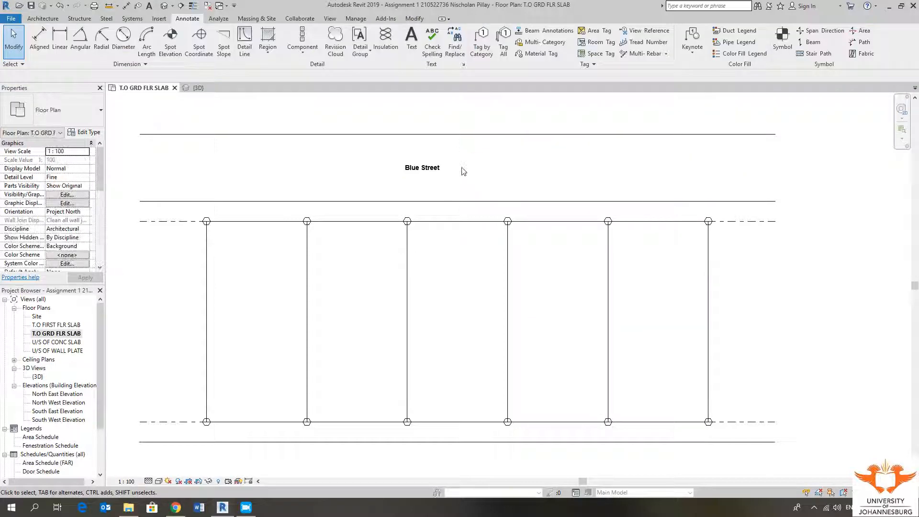
Step: Duplicate the Blue Street note's text type under the name "15mm Arial BOLD"
click(425, 169)
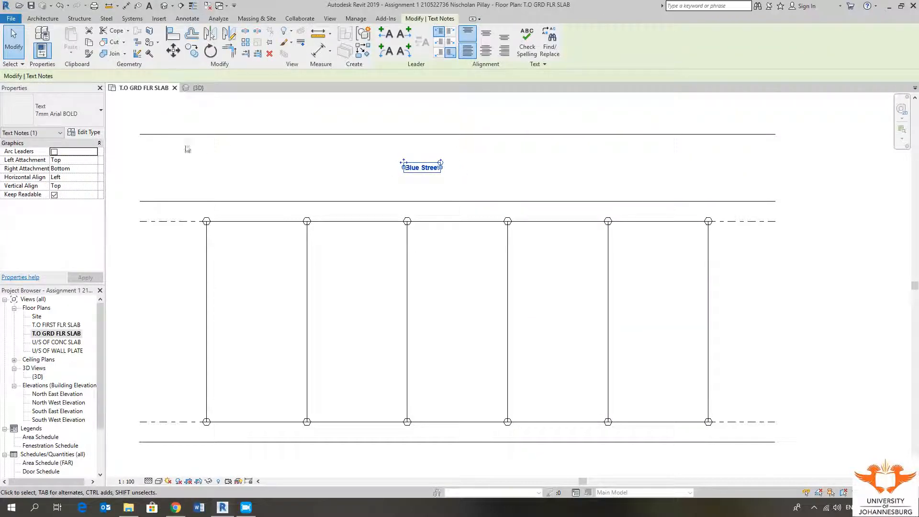
click(90, 133)
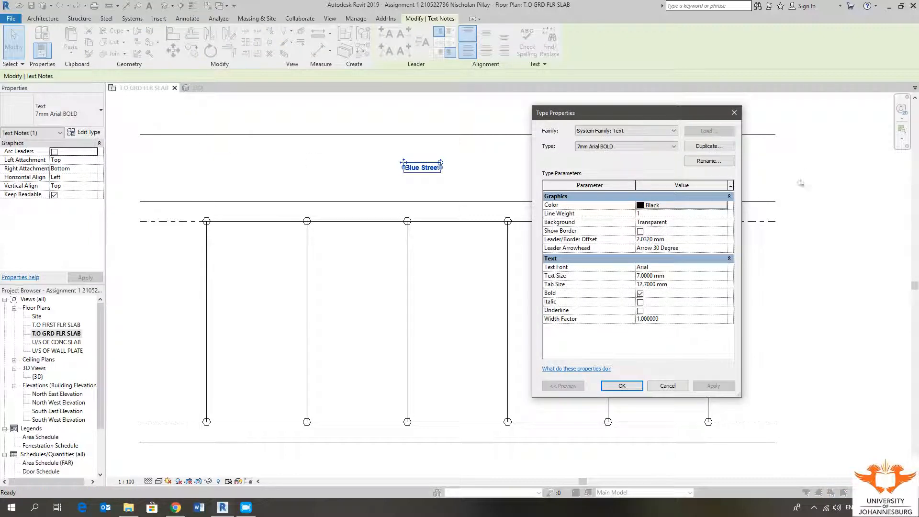
click(712, 148)
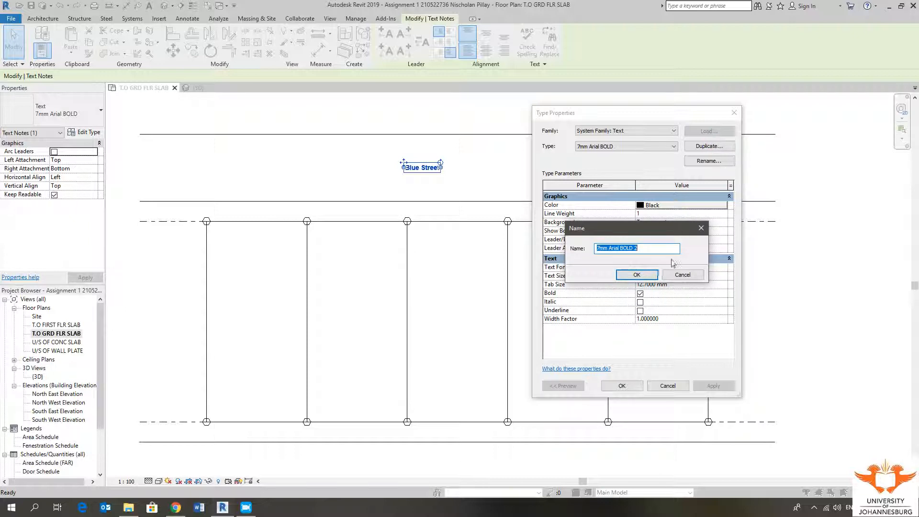
key(BackSpace)
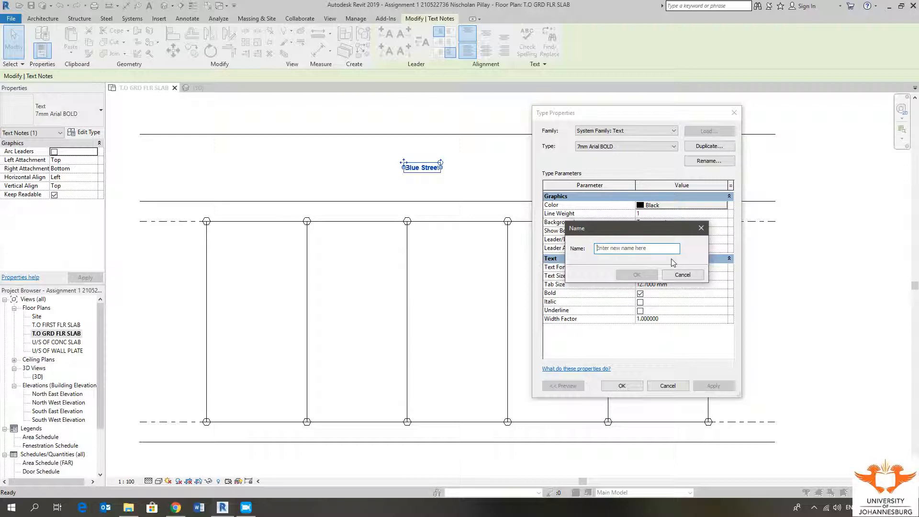
text(15mm Arial BOLD)
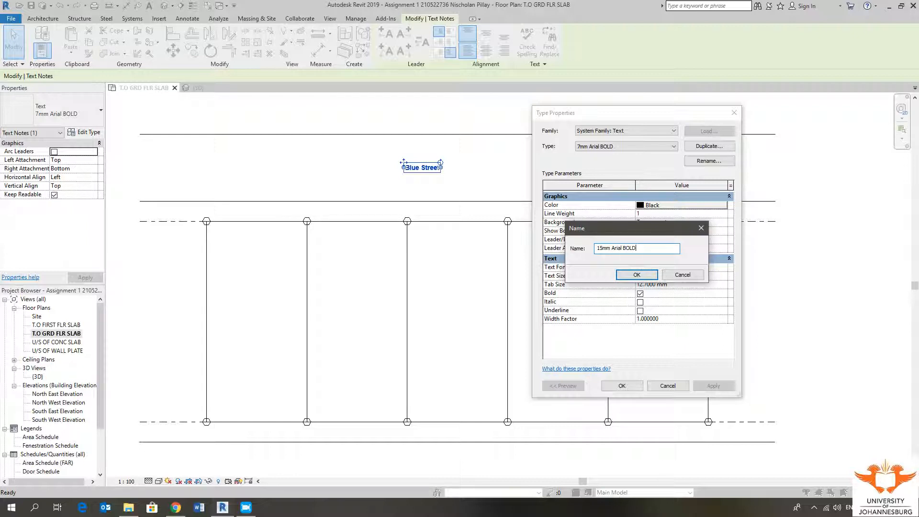
click(636, 275)
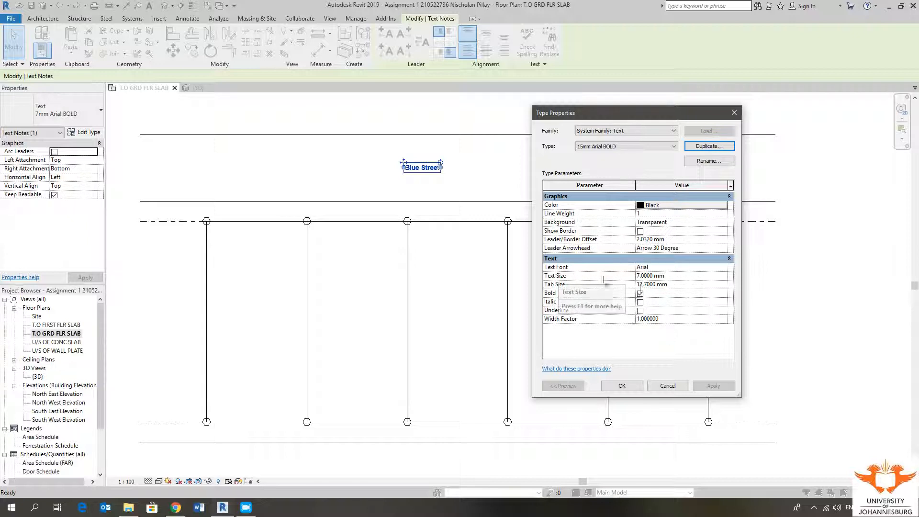
Step: Set the new text type's text size to 15 mm and apply it to the Blue Street note
click(675, 276)
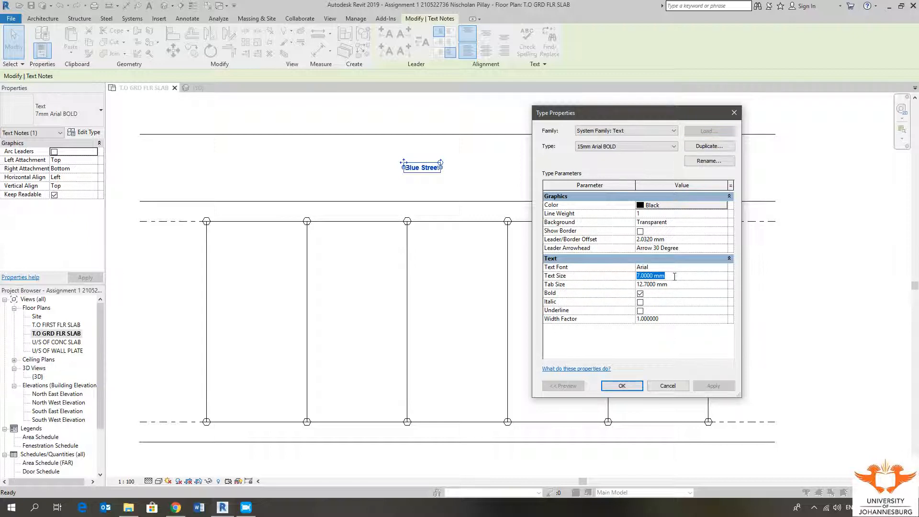
text(15mm)
click(688, 343)
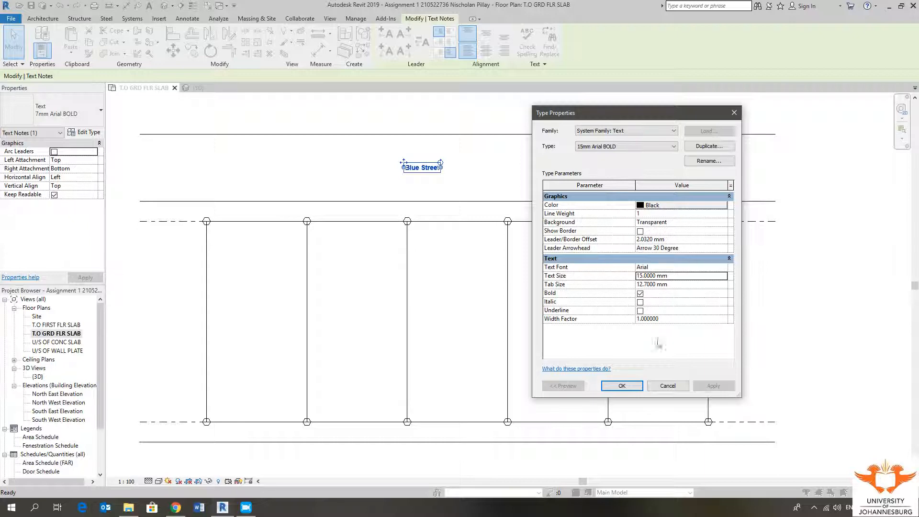
click(707, 387)
click(623, 386)
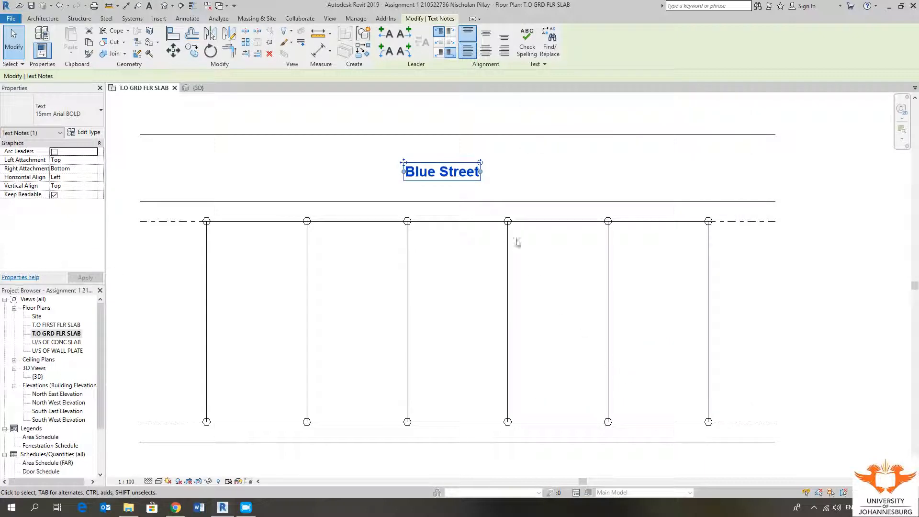
Step: Move the Blue Street note slightly up and to the right between the two street lines
middle_drag(486, 194, 508, 174)
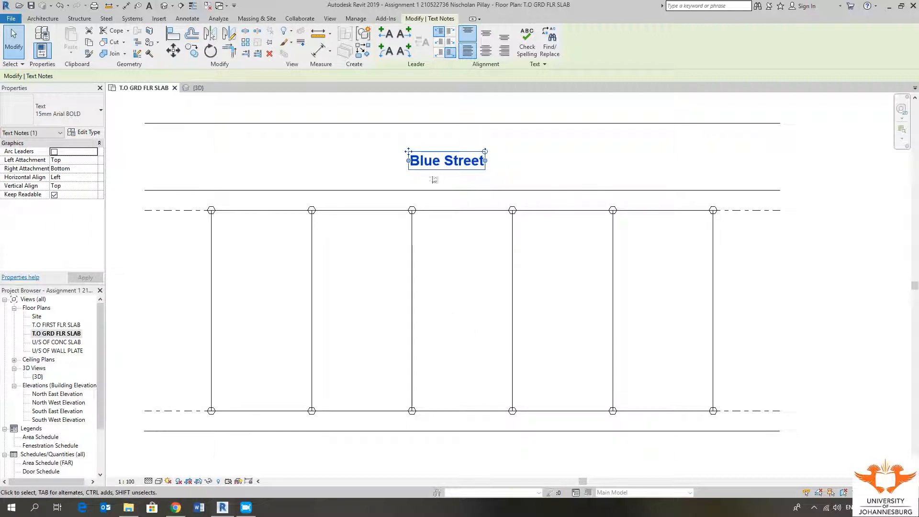
scroll(485, 163, up, 2)
mouse_move(423, 151)
mouse_down()
mouse_move(433, 149)
mouse_move(420, 140)
mouse_up()
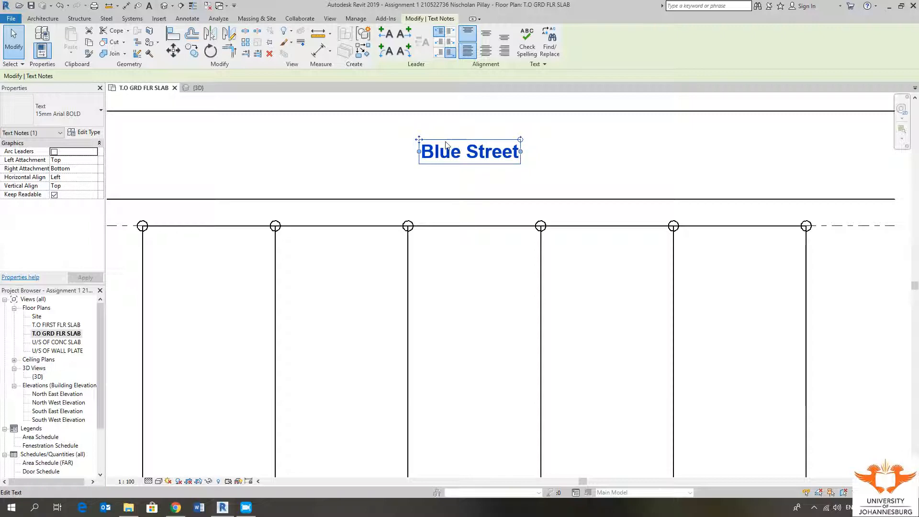
click(469, 185)
scroll(468, 185, down, 4)
scroll(420, 185, up, 3)
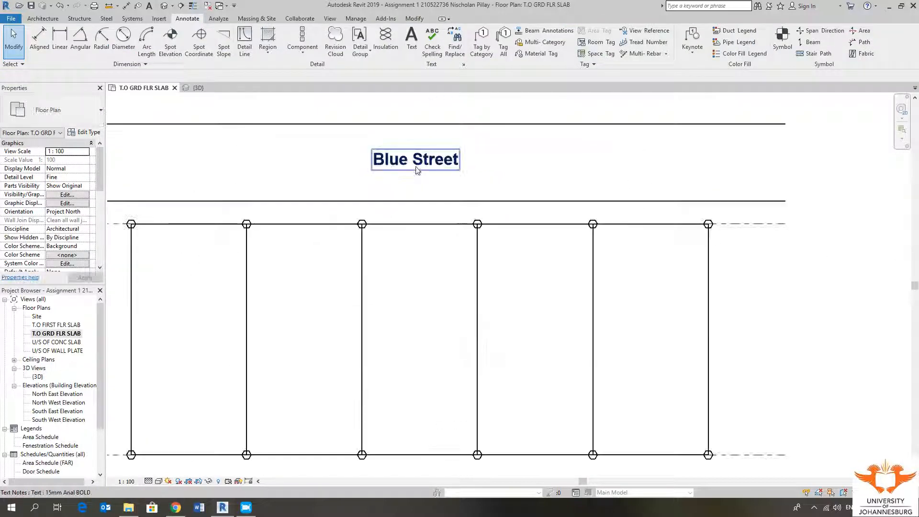
Step: Nudge the Blue Street note in small increments slightly further right and up to fine-tune its position within the street
click(417, 169)
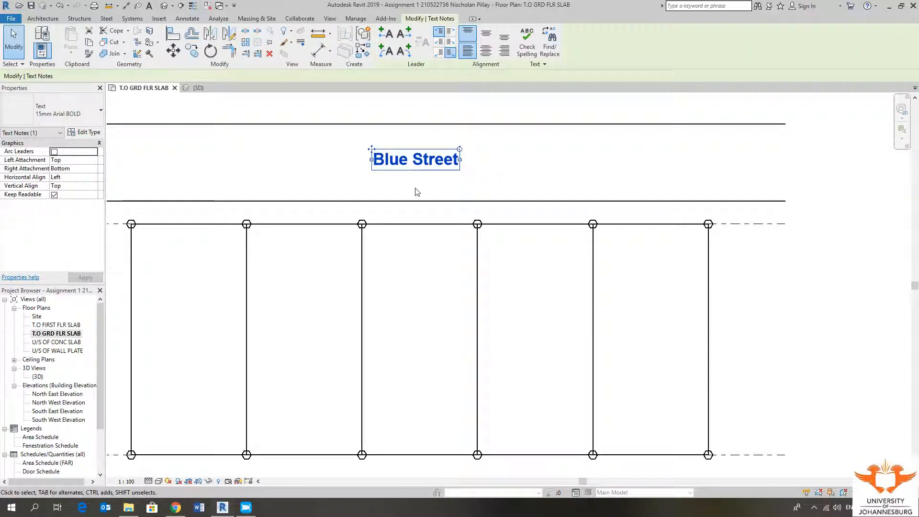
key(Right)
key(Right)
key(Right)
key(Right)
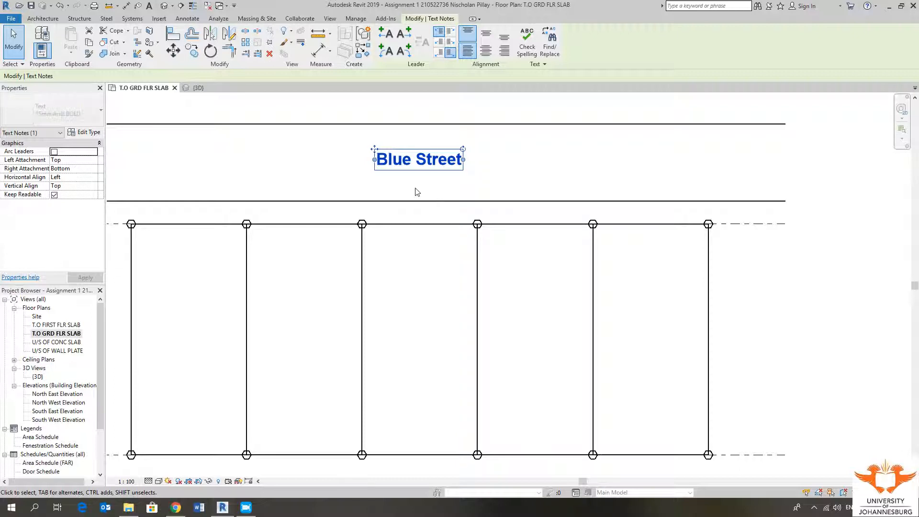
key(Left)
key(Up)
key(Up)
key(Down)
key(Down)
key(Down)
key(Up)
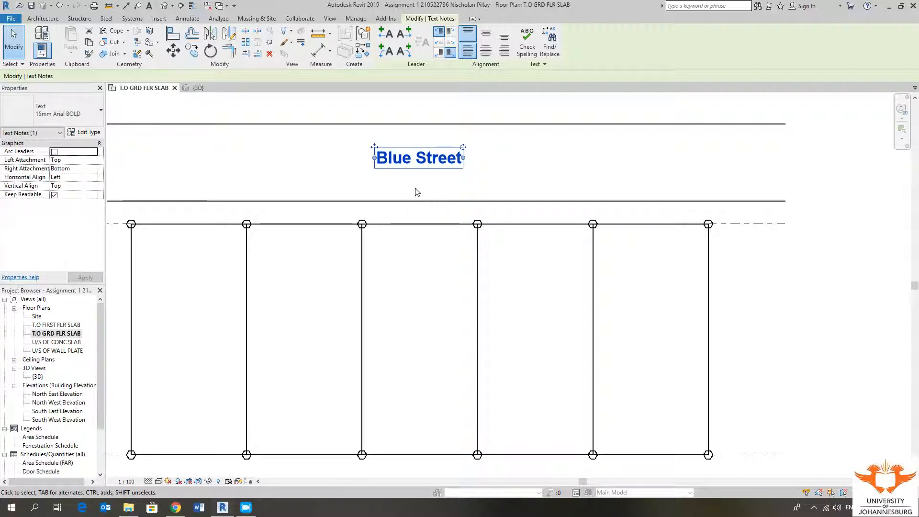
key(Up)
key(Escape)
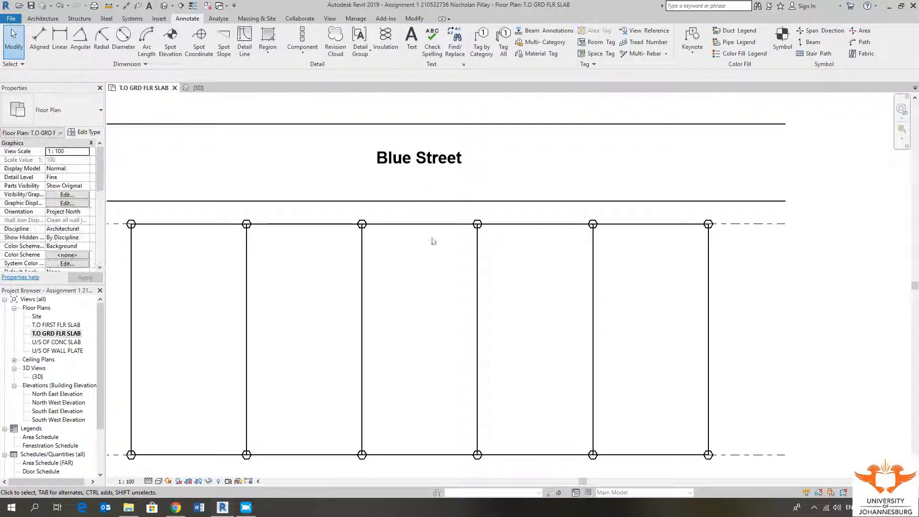
scroll(435, 196, down, 1)
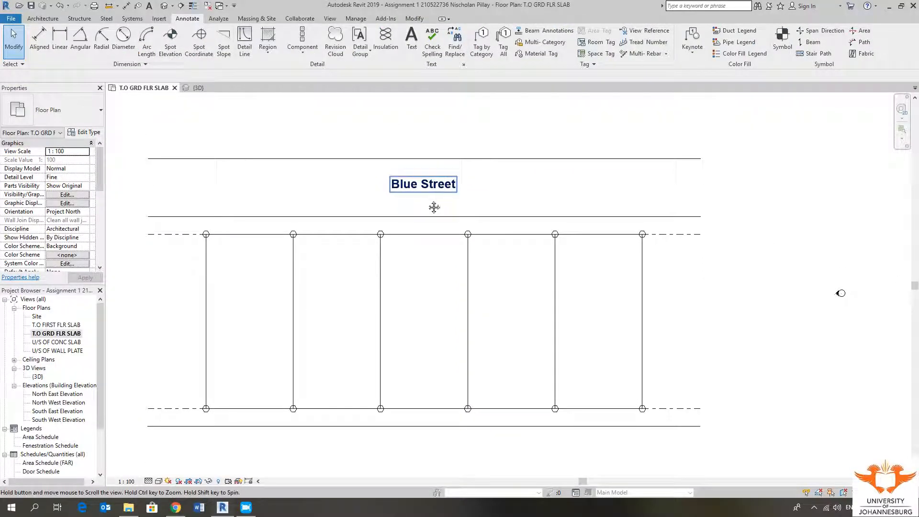
scroll(431, 206, up, 1)
scroll(436, 194, up, 2)
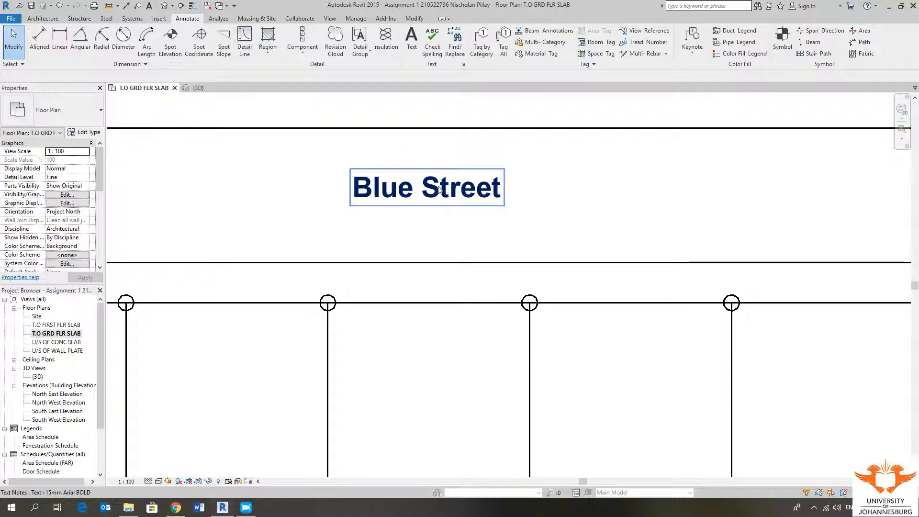
Step: Add a second line reading "10m Wide" to the Blue Street text note
double_click(436, 194)
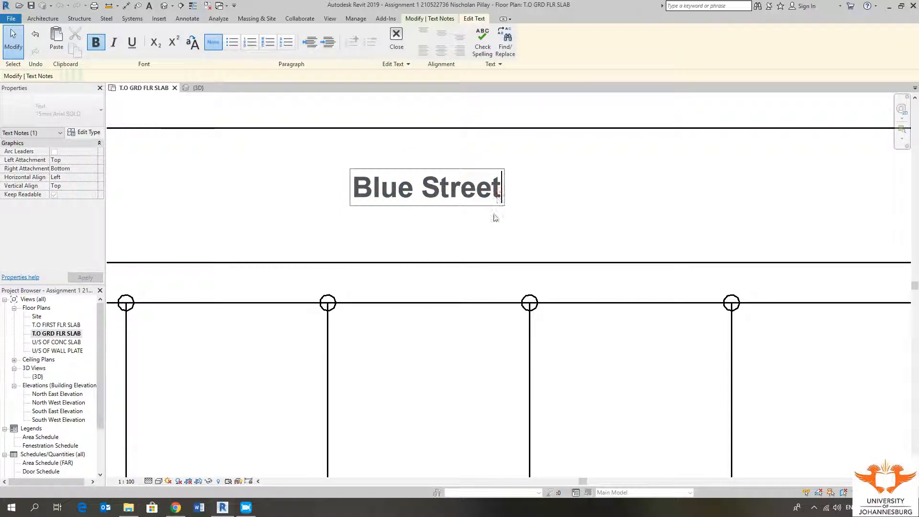
click(437, 235)
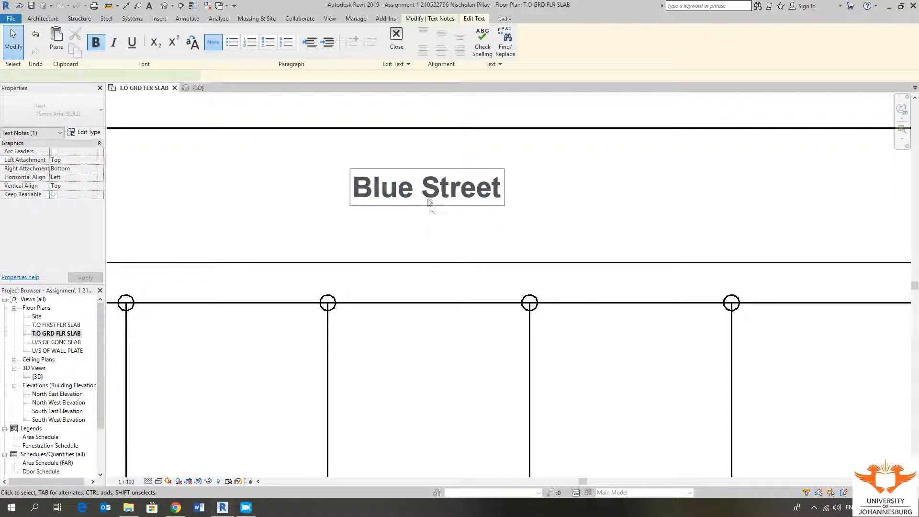
double_click(427, 193)
double_click(496, 193)
click(499, 188)
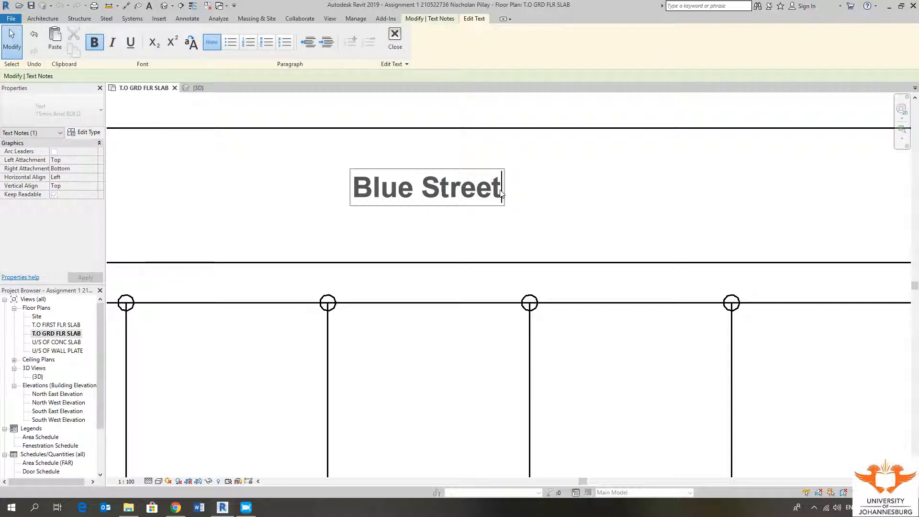
key(Return)
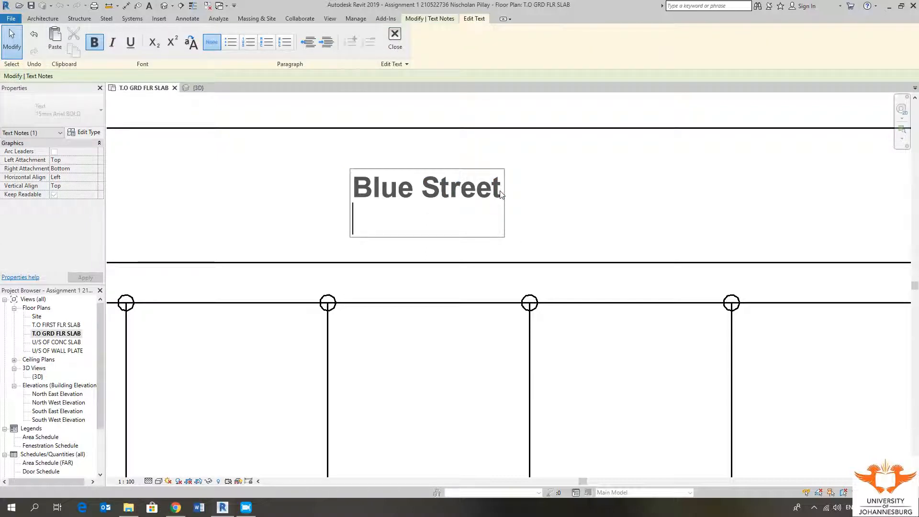
text(10)
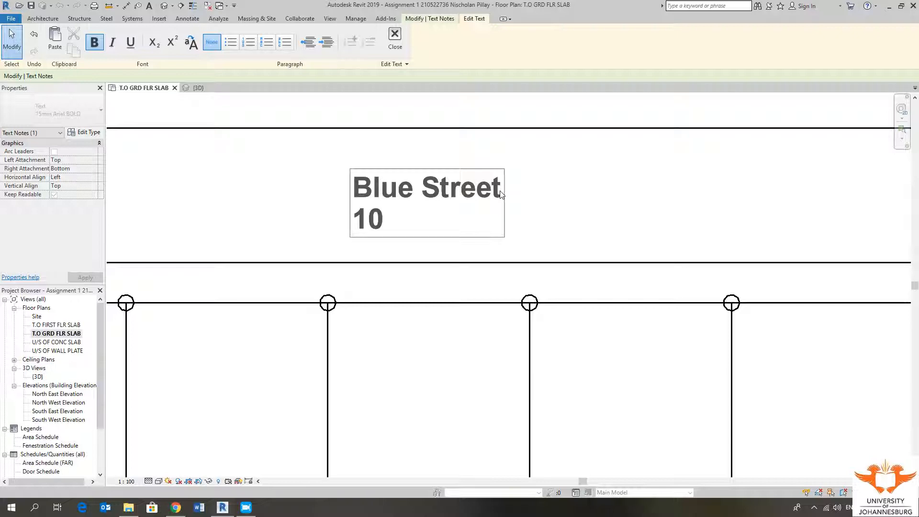
text(m Wide)
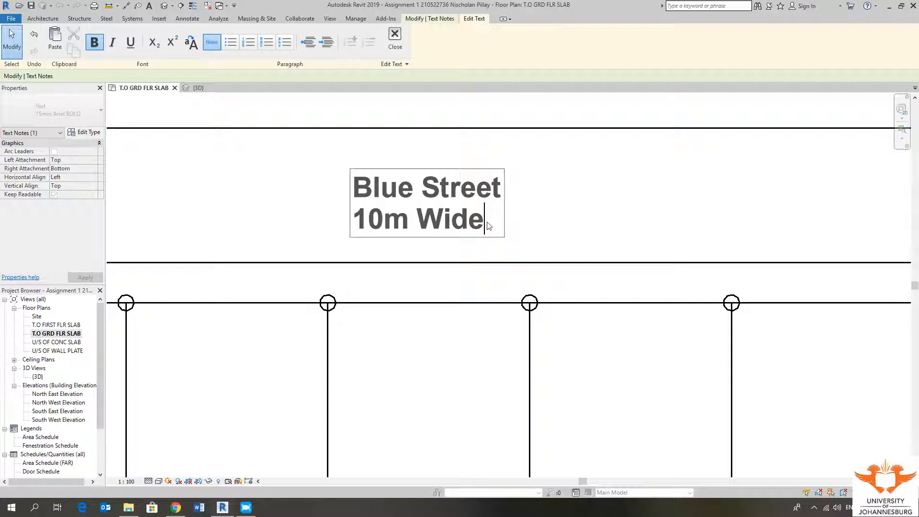
click(248, 192)
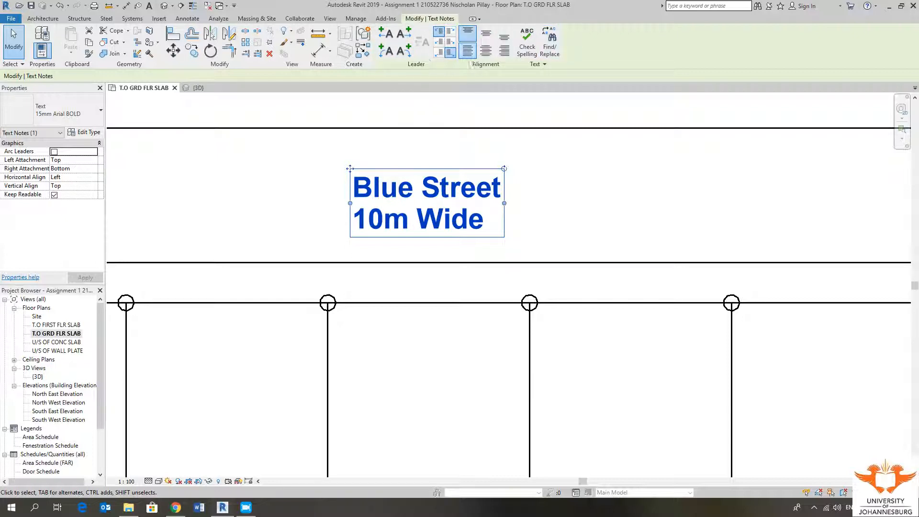
Step: Center-align the two-line Blue Street note and move it slightly up so it sits midway between the street lines
click(489, 53)
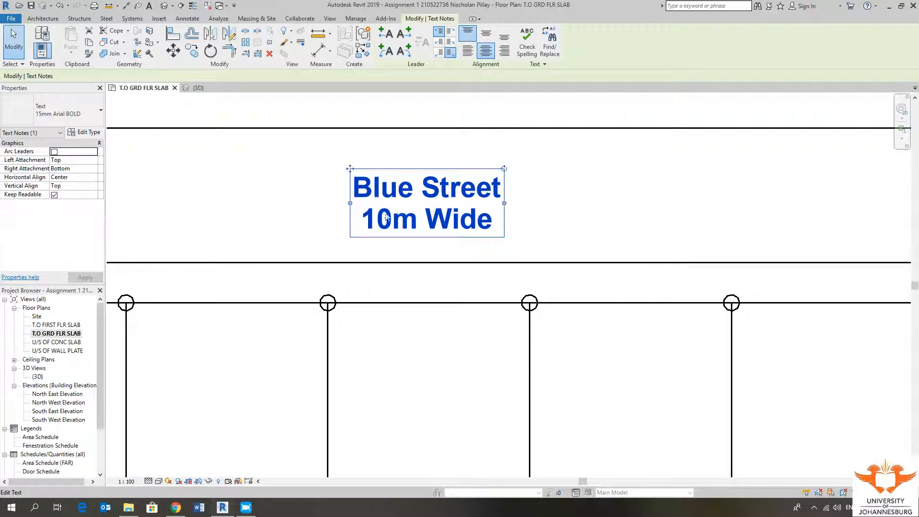
drag(350, 169, 352, 157)
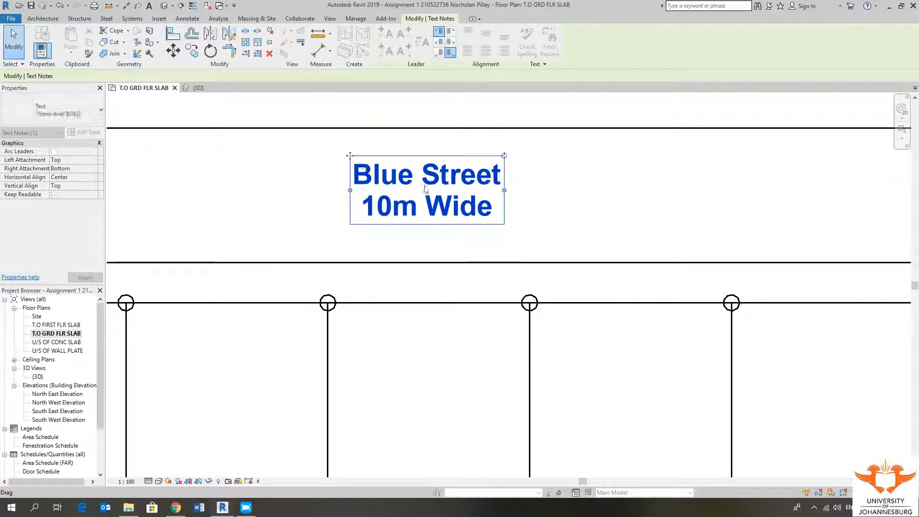
click(540, 189)
Step: Copy the Blue Street note straight down into the street strip below the plots
scroll(447, 177, down, 3)
scroll(478, 175, down, 1)
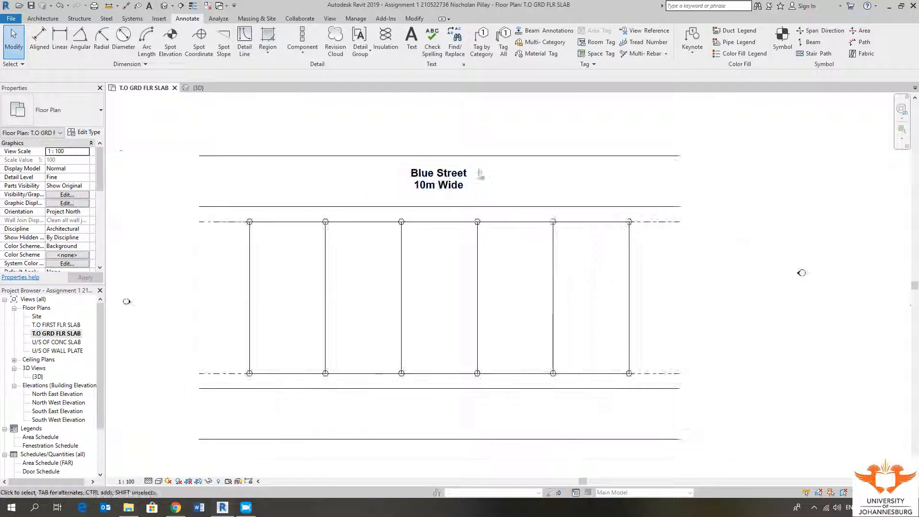
scroll(402, 179, up, 3)
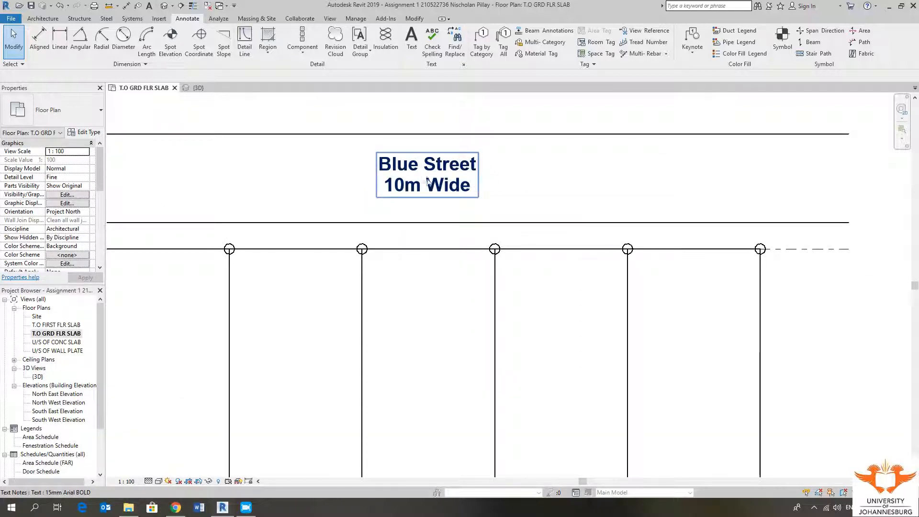
scroll(461, 173, down, 4)
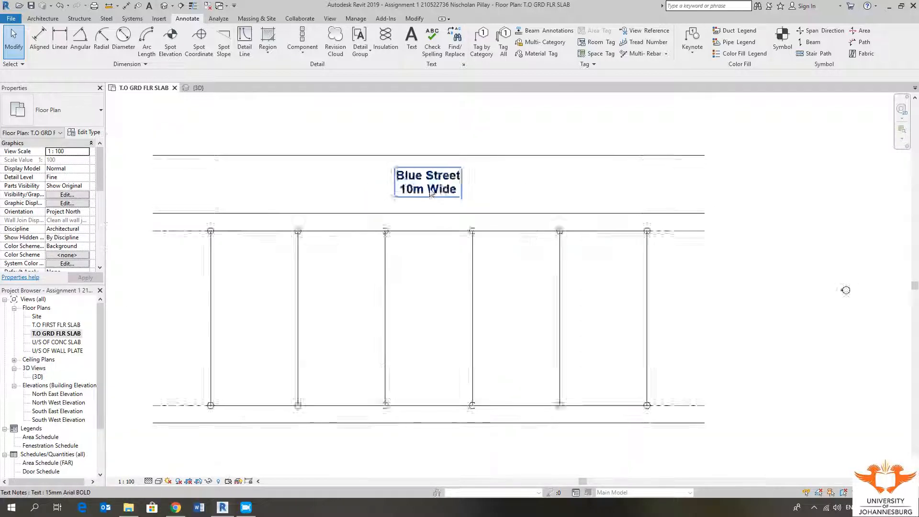
middle_drag(476, 201, 486, 182)
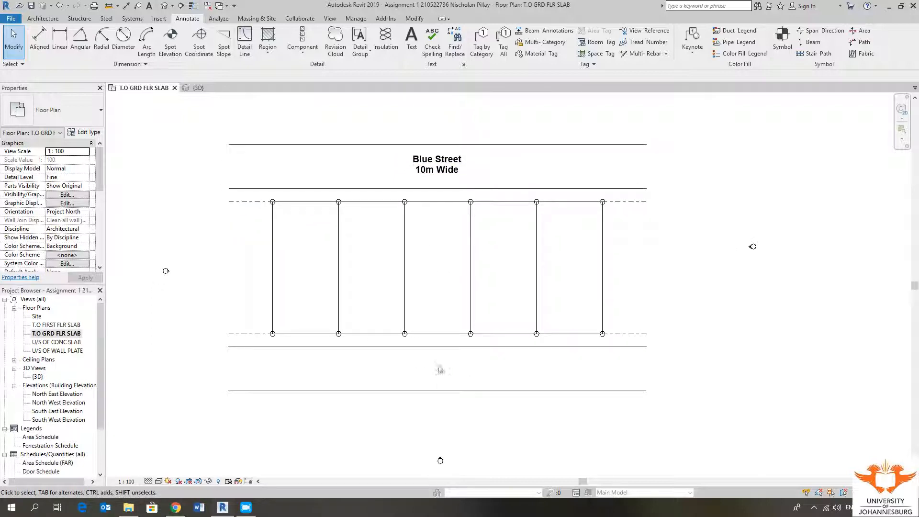
scroll(467, 375, up, 1)
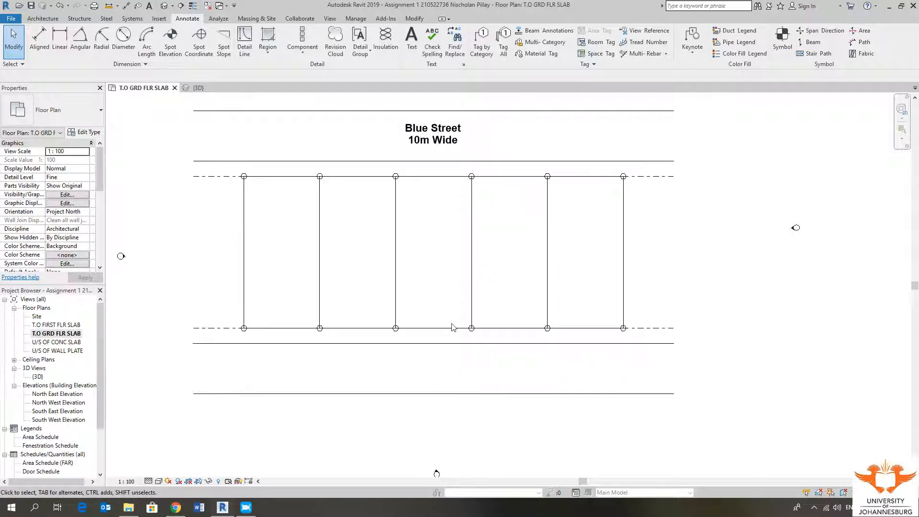
click(439, 139)
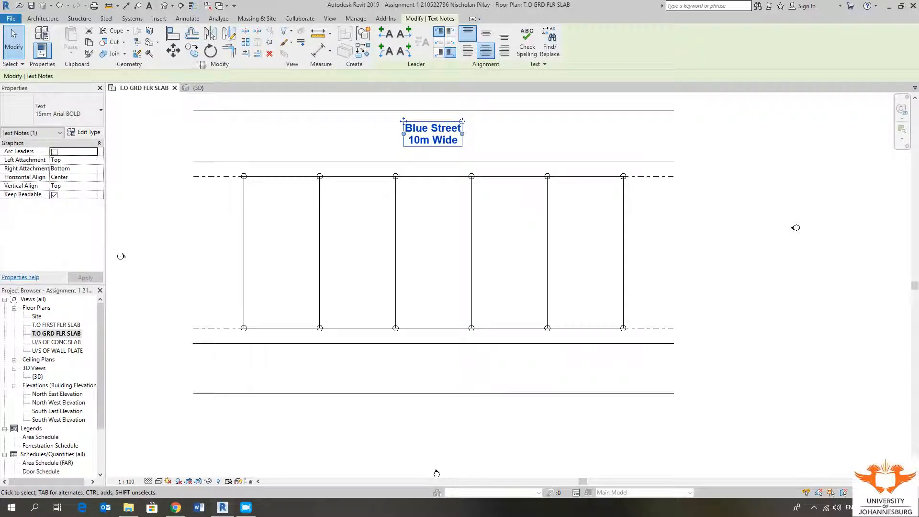
click(193, 51)
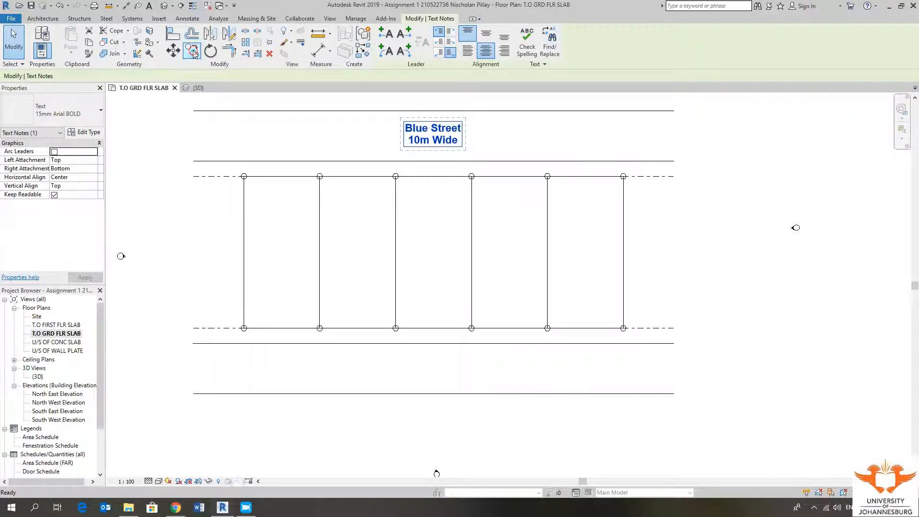
click(431, 139)
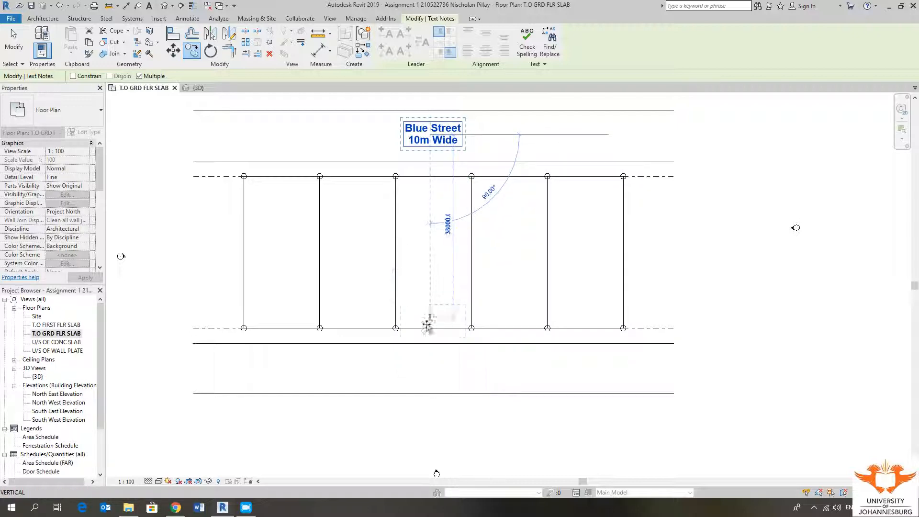
click(429, 370)
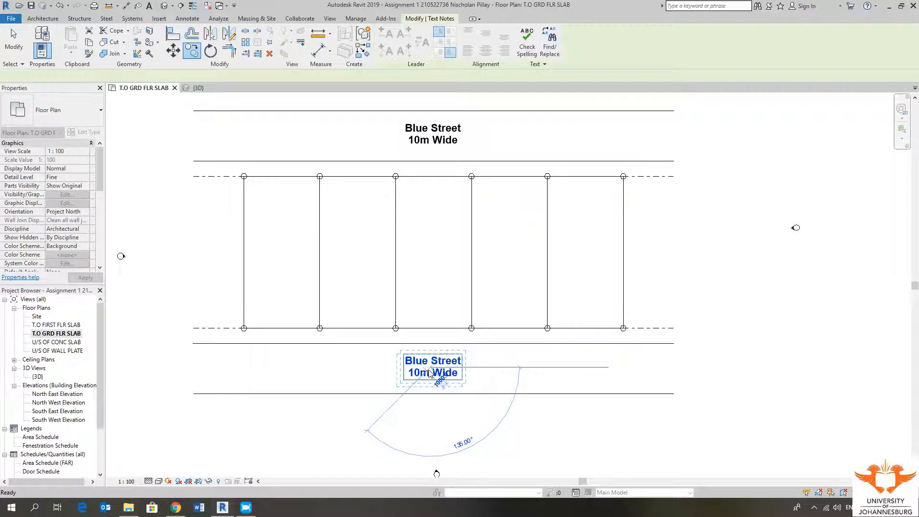
key(Escape)
key(Escape)
Step: Change the copied note's street name from Blue to Red so it reads "Red Street" above "10m Wide"
scroll(428, 398, up, 2)
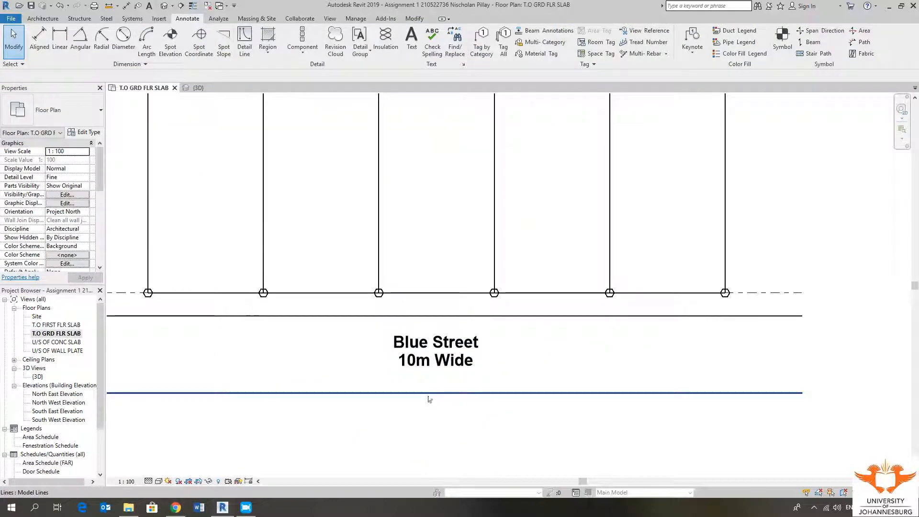
scroll(422, 344, up, 1)
double_click(422, 343)
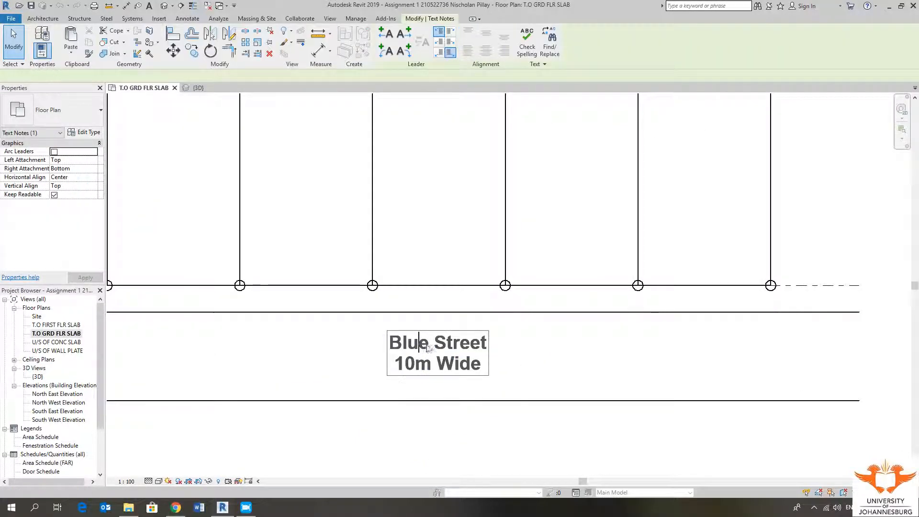
drag(430, 343, 388, 348)
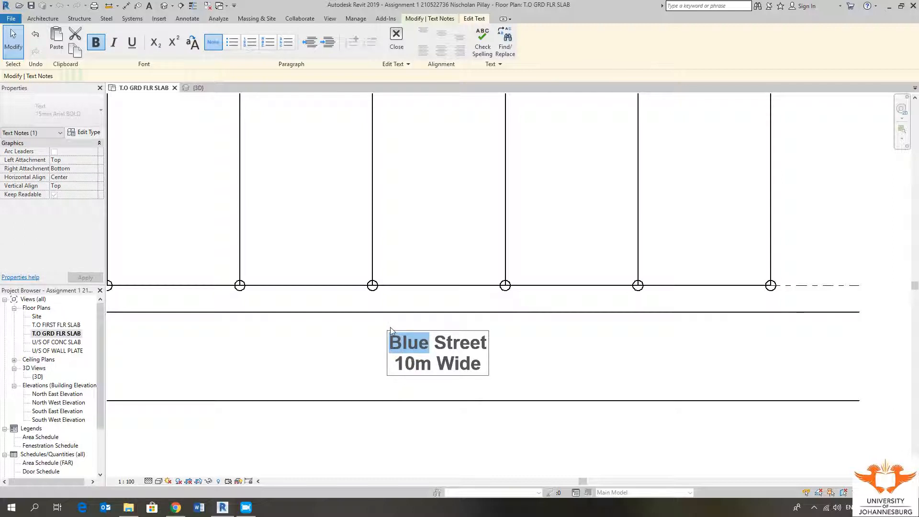
key(BackSpace)
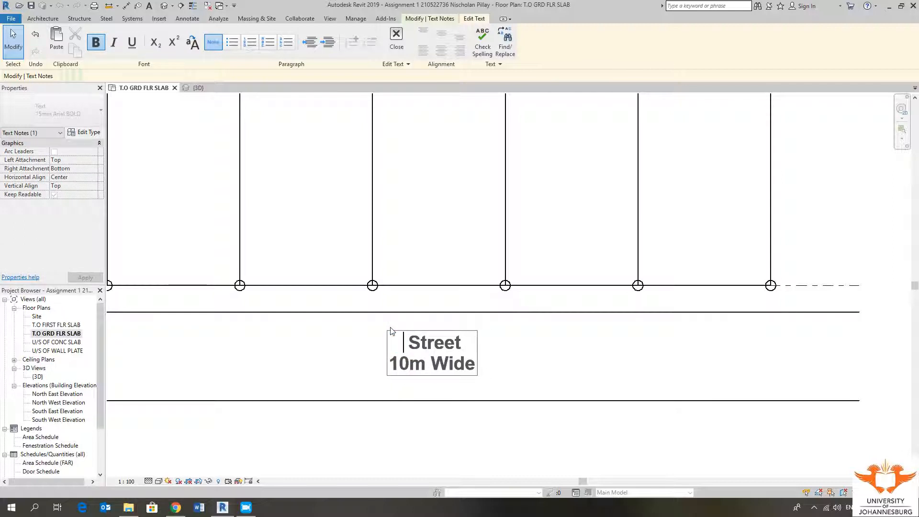
text(Red)
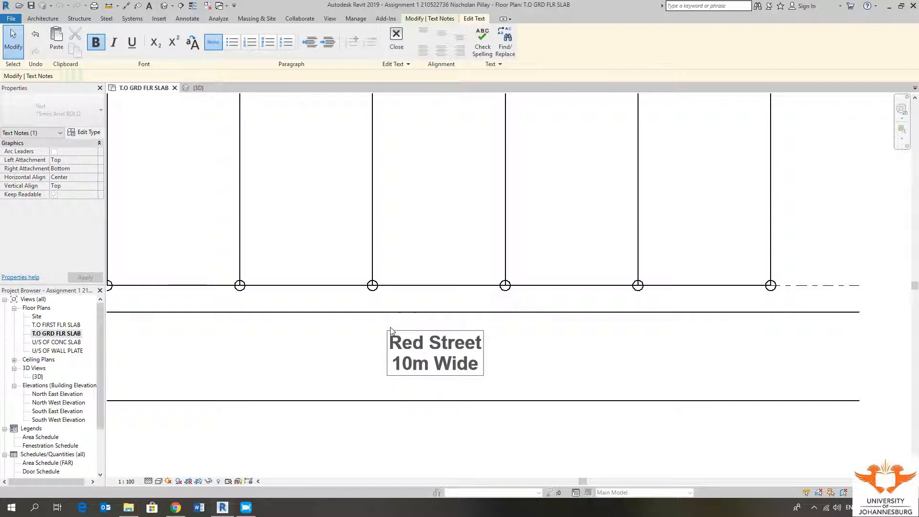
click(368, 353)
click(369, 353)
scroll(368, 352, down, 3)
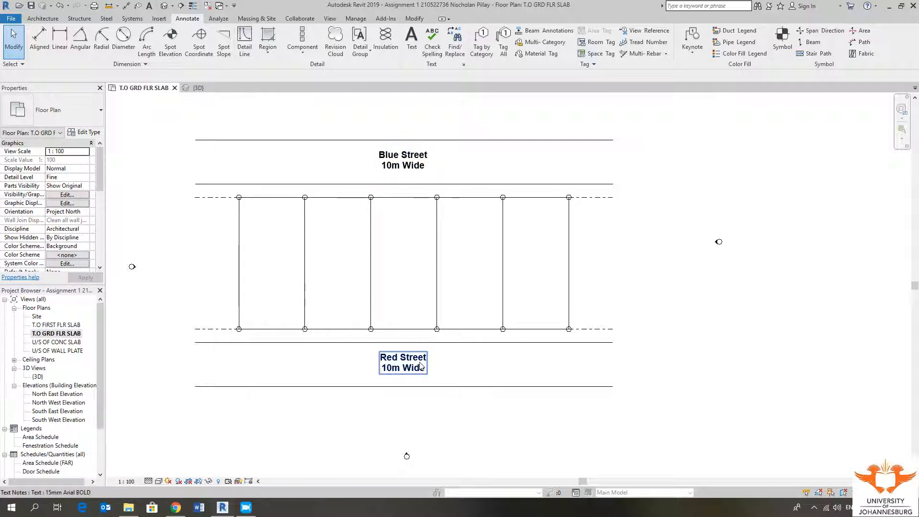
middle_drag(557, 369, 594, 368)
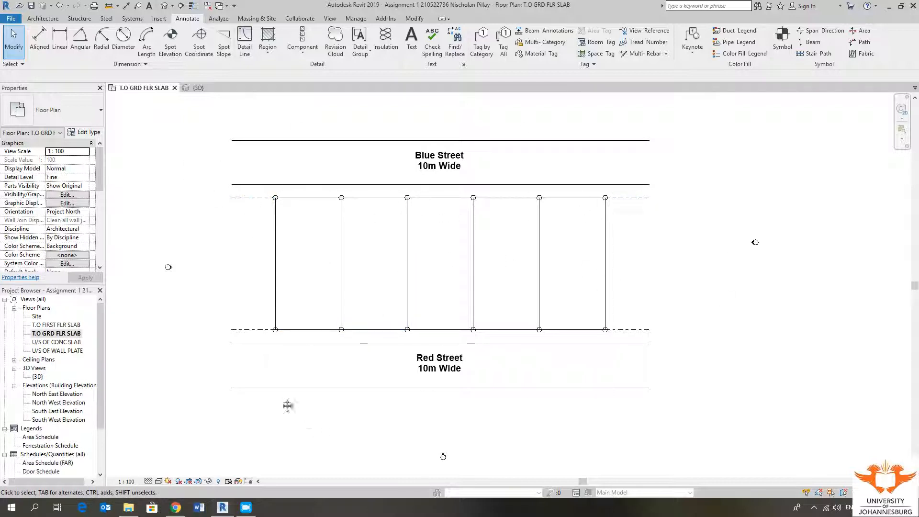
middle_drag(290, 405, 327, 403)
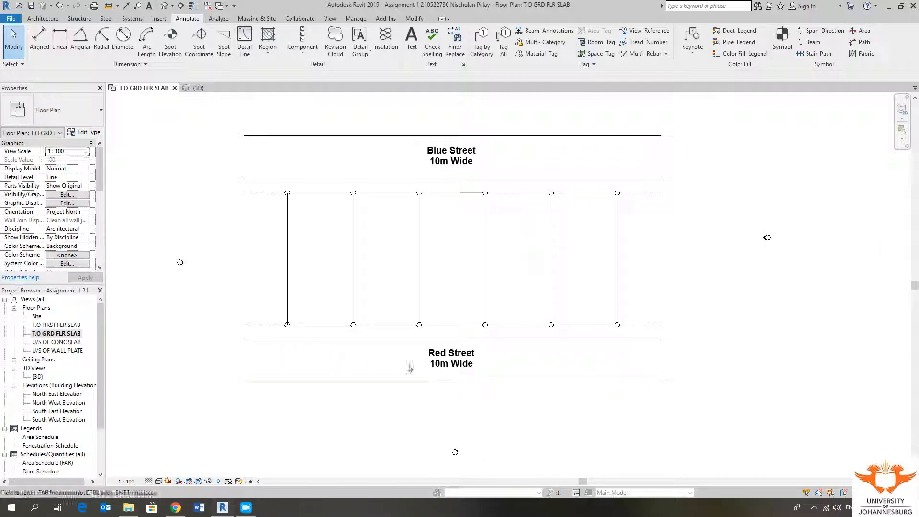
middle_drag(218, 241, 189, 236)
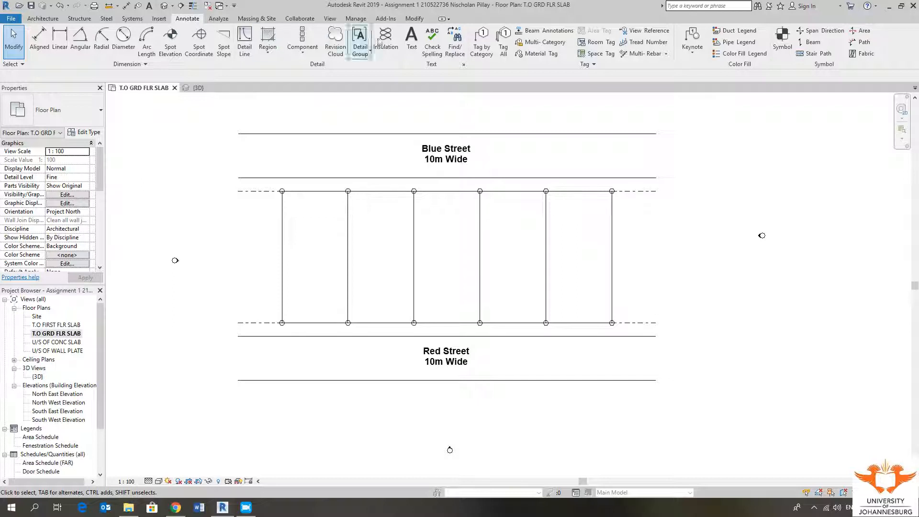
Step: Place a 7mm Arial BOLD text note reading "3000mm Verge" at the left end of the strip between Blue Street and the plots
click(411, 38)
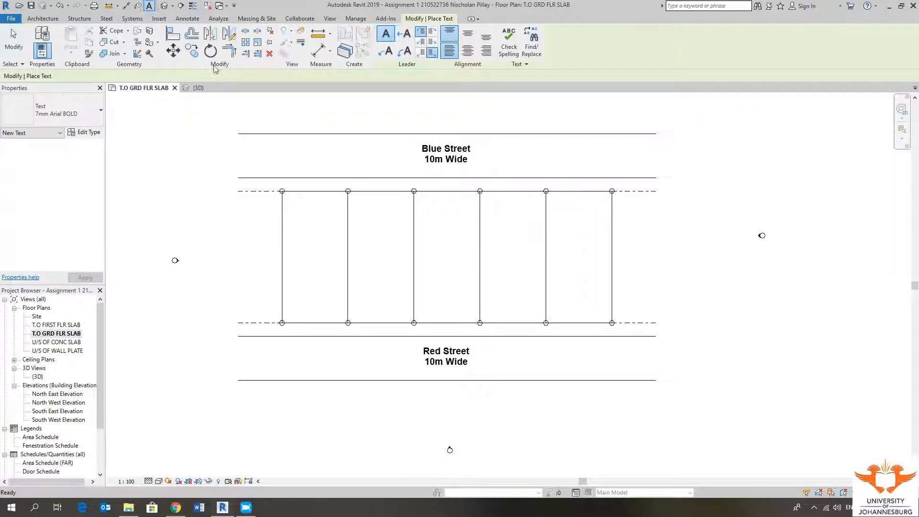
click(77, 113)
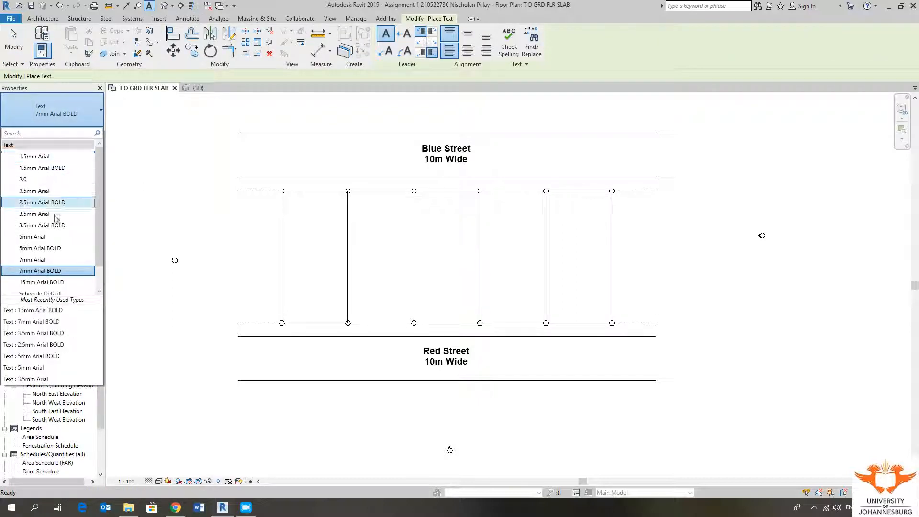
click(56, 272)
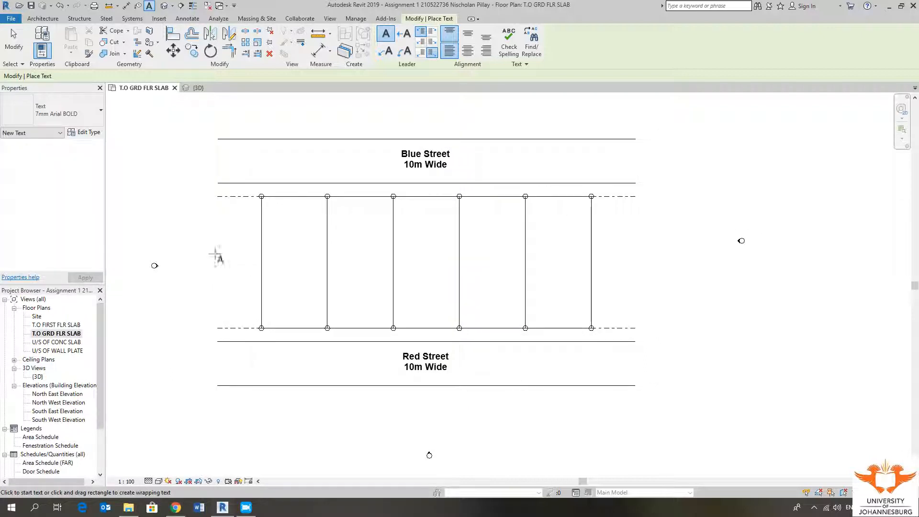
scroll(234, 188, up, 5)
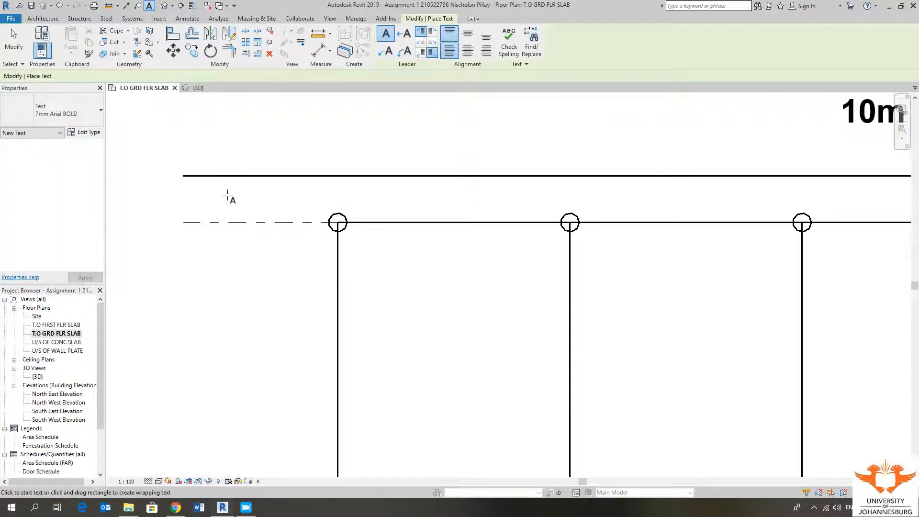
scroll(231, 197, down, 5)
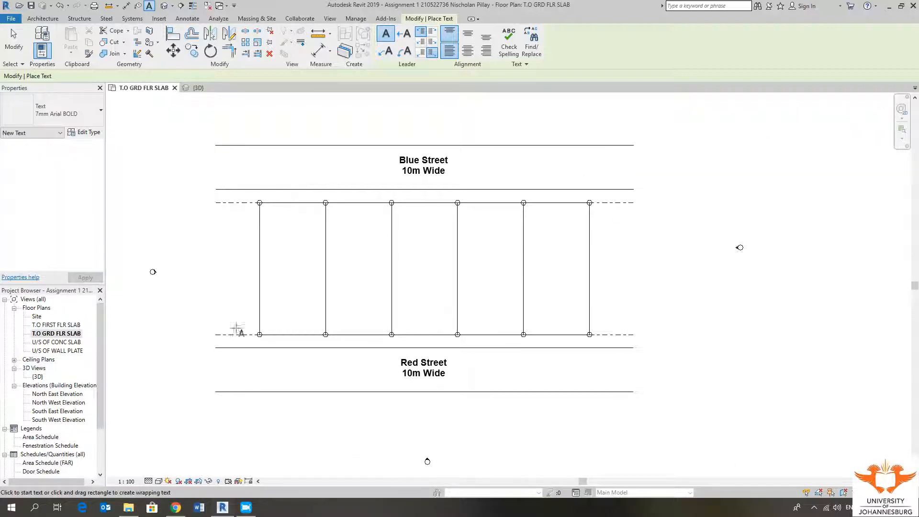
scroll(227, 194, up, 4)
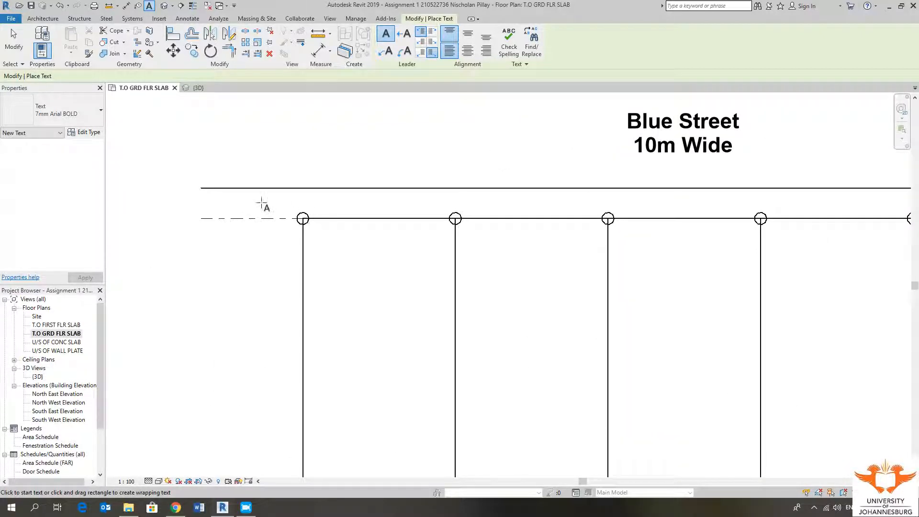
scroll(211, 201, up, 3)
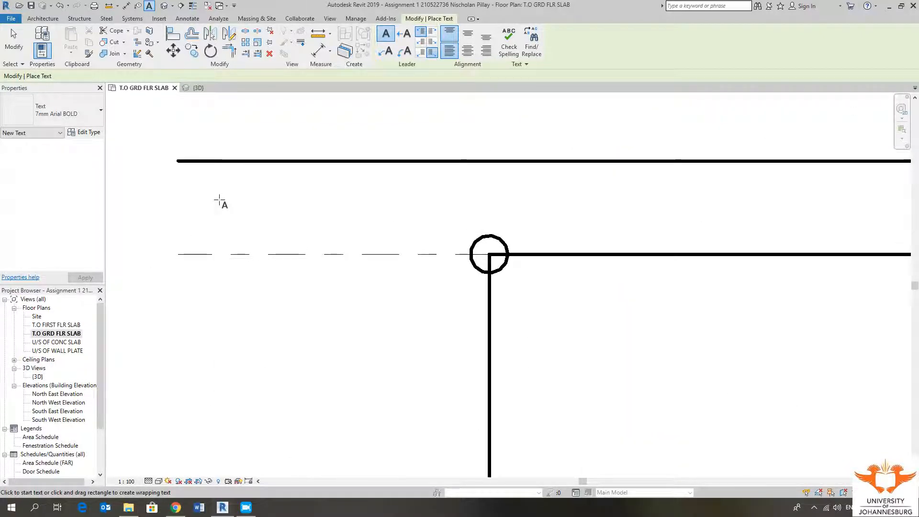
middle_drag(219, 201, 211, 227)
middle_drag(216, 216, 229, 201)
click(186, 183)
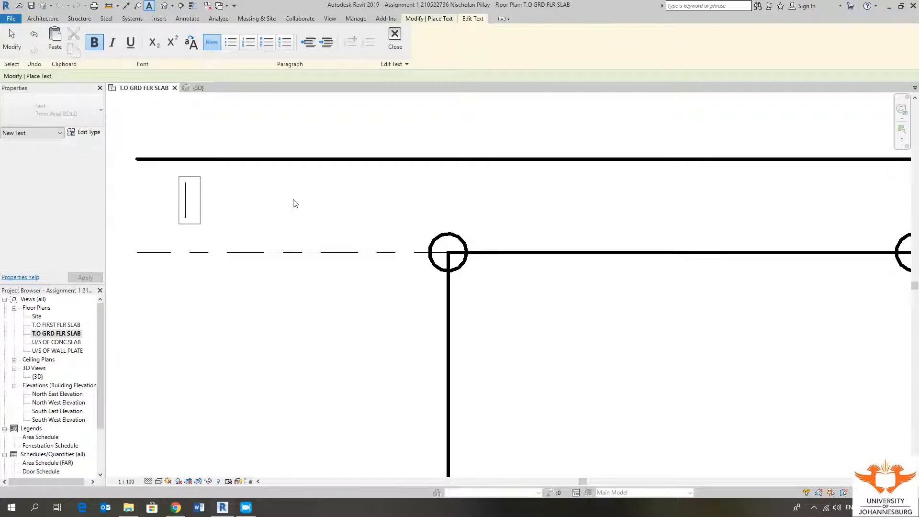
text(3000)
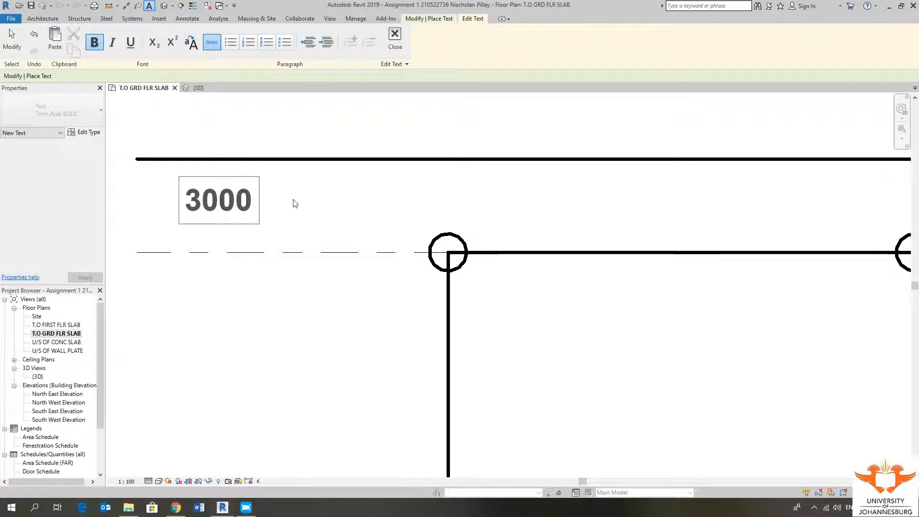
text(mm)
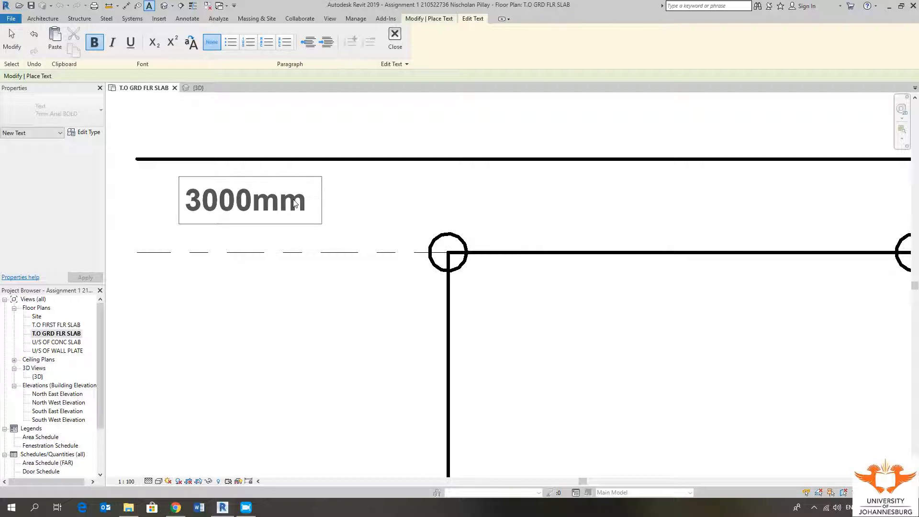
text( Verge)
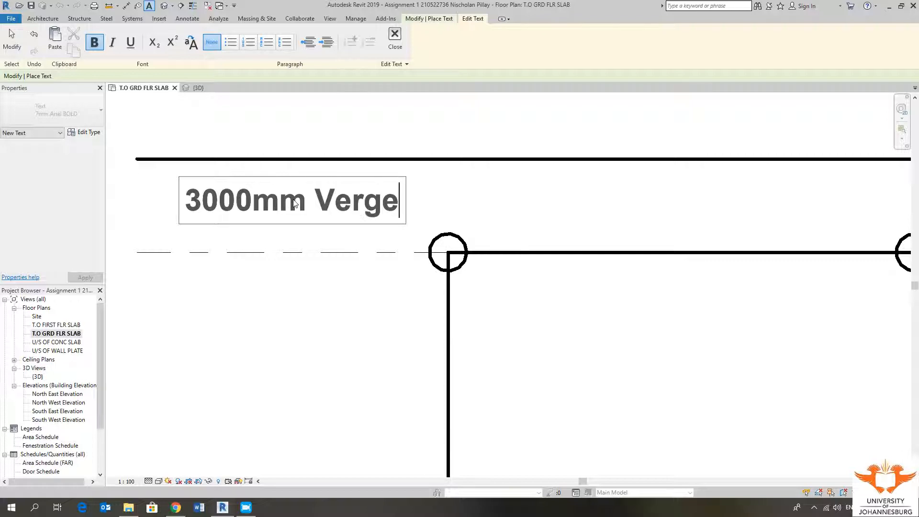
click(297, 290)
scroll(304, 288, down, 2)
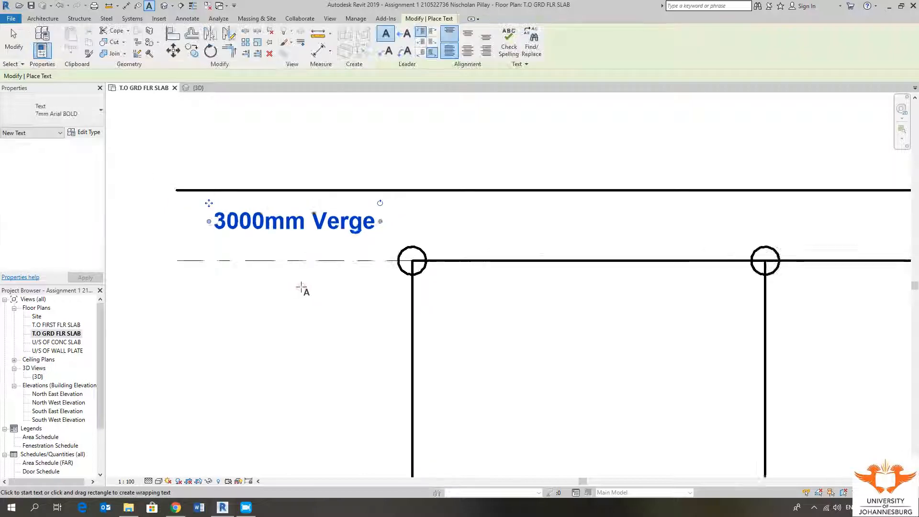
key(Escape)
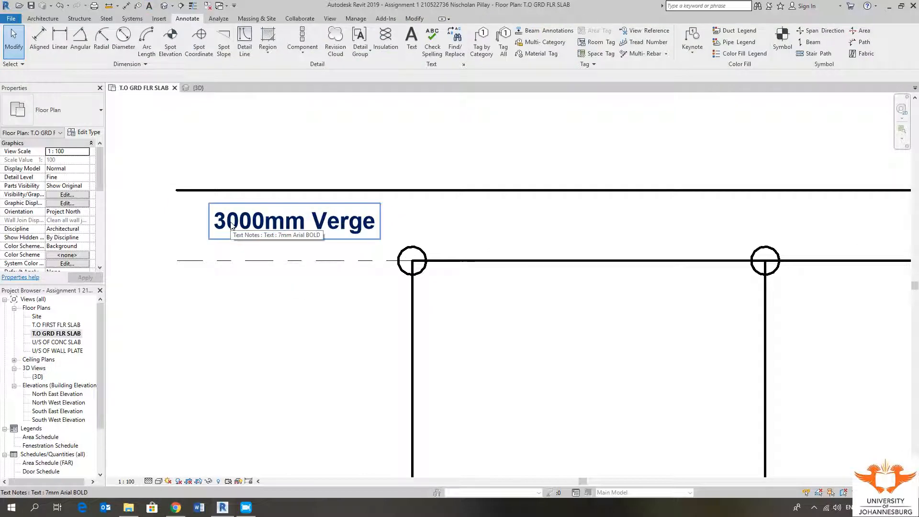
Step: Move the "3000mm Verge" note left so it starts near the left ends of the street and dashed lines, midway between them
click(233, 233)
scroll(198, 215, up, 1)
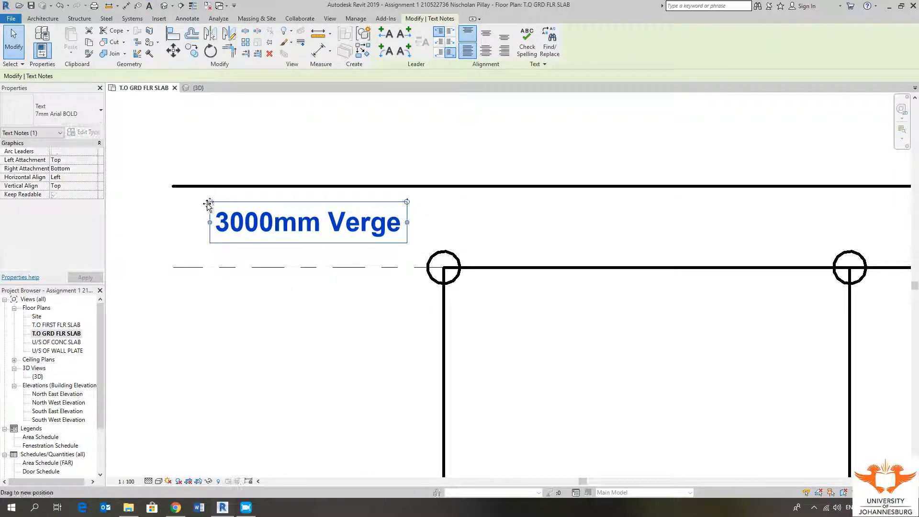
drag(210, 202, 177, 207)
scroll(175, 201, up, 2)
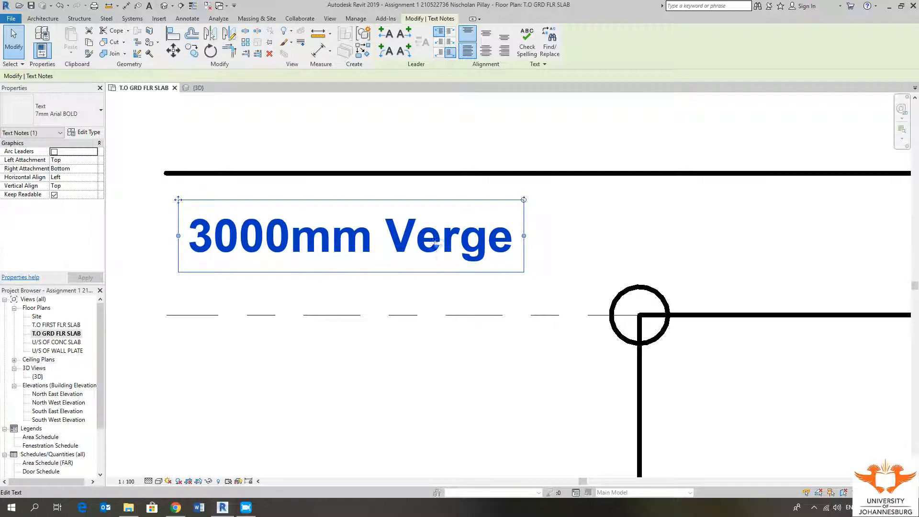
scroll(280, 240, down, 1)
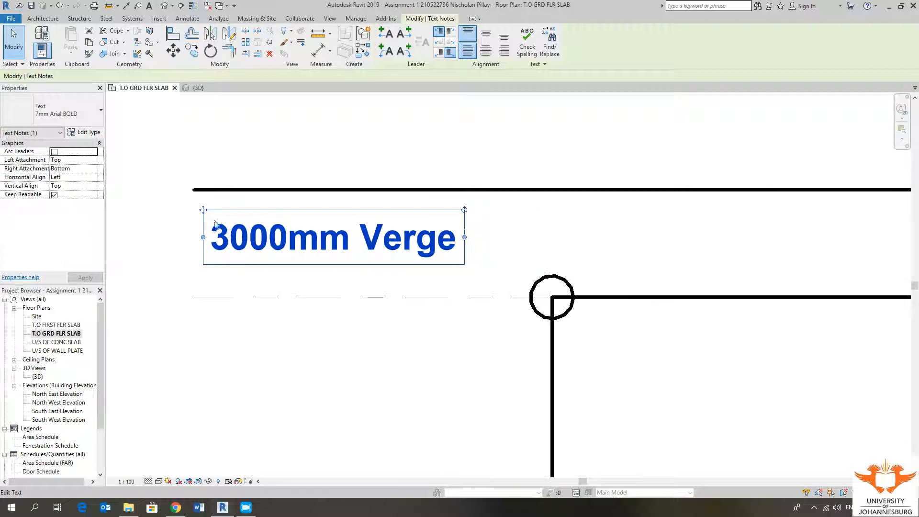
mouse_move(203, 211)
mouse_down()
mouse_move(284, 211)
mouse_move(203, 211)
mouse_up()
mouse_move(465, 209)
mouse_down()
mouse_move(457, 184)
mouse_move(389, 134)
mouse_move(317, 125)
mouse_move(242, 148)
mouse_move(329, 101)
mouse_move(415, 130)
mouse_move(467, 258)
mouse_move(472, 216)
mouse_move(444, 311)
mouse_move(209, 264)
mouse_move(425, 329)
mouse_move(465, 225)
mouse_move(455, 213)
mouse_up()
mouse_move(210, 210)
mouse_down()
mouse_move(238, 212)
mouse_move(207, 211)
mouse_up()
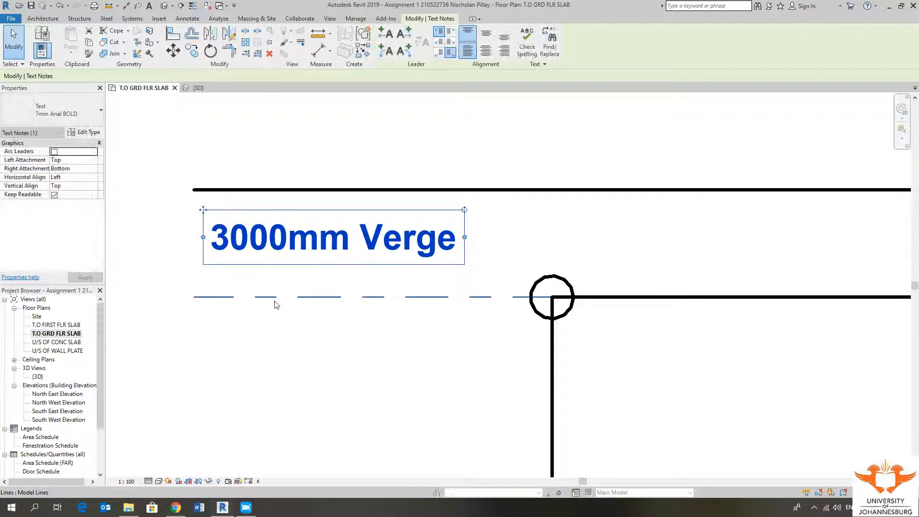
Step: Center-align the "3000mm Verge" note and widen its text box slightly so it starts at the left end of the lines
scroll(266, 297, down, 2)
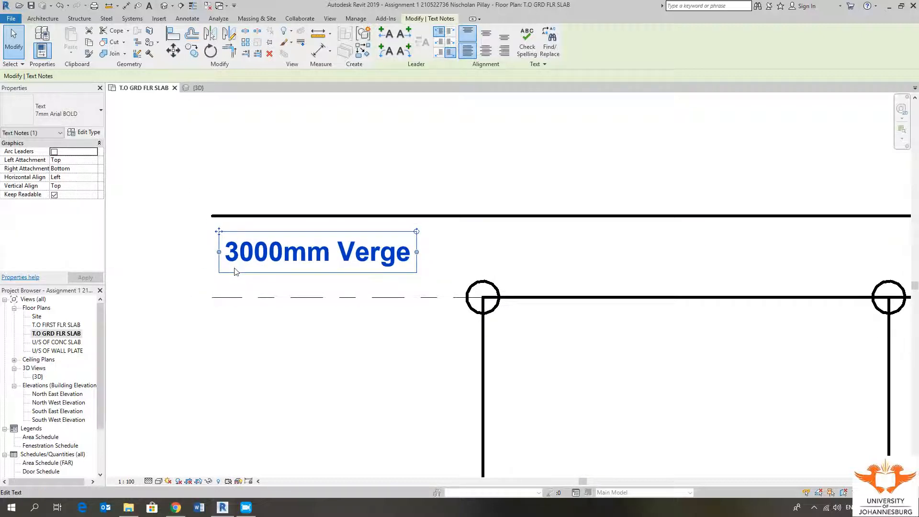
scroll(234, 271, down, 2)
scroll(376, 256, up, 2)
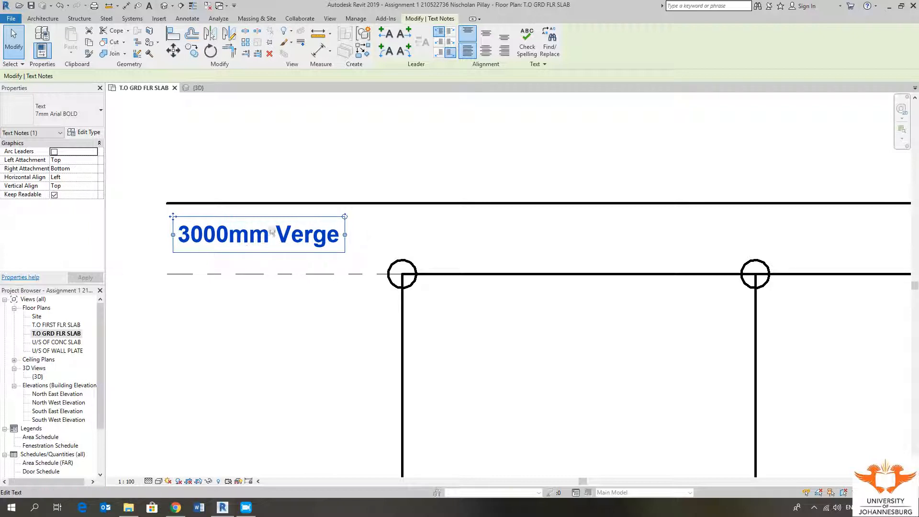
click(485, 51)
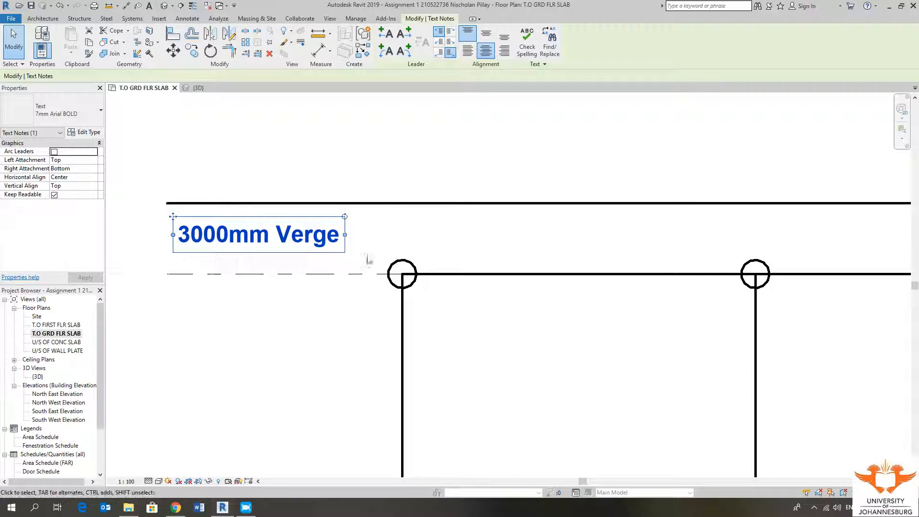
mouse_move(345, 235)
mouse_down()
mouse_move(431, 235)
mouse_move(347, 236)
mouse_move(325, 248)
mouse_move(349, 236)
mouse_up()
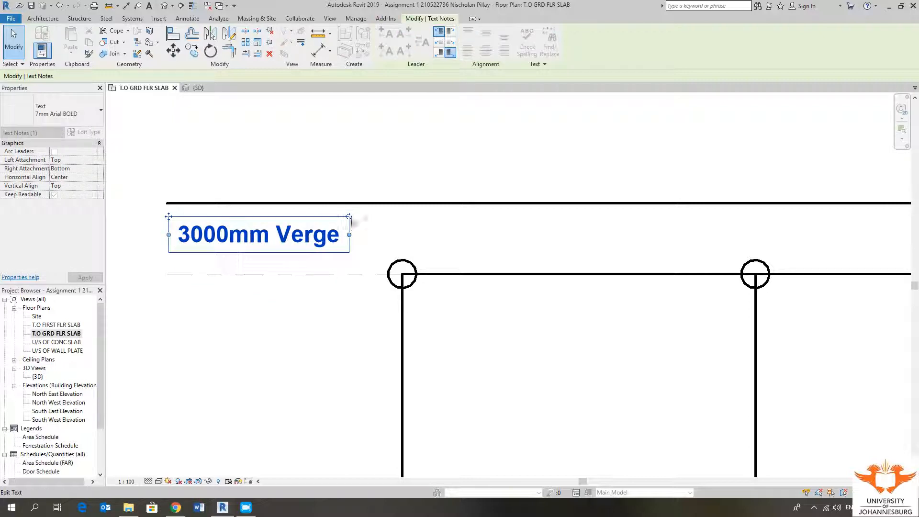
scroll(359, 242, down, 5)
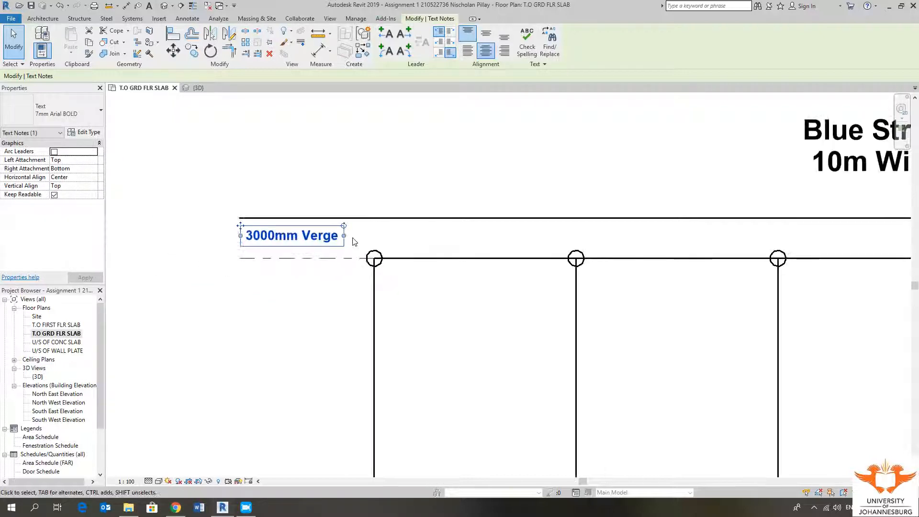
middle_drag(361, 238, 289, 158)
click(289, 158)
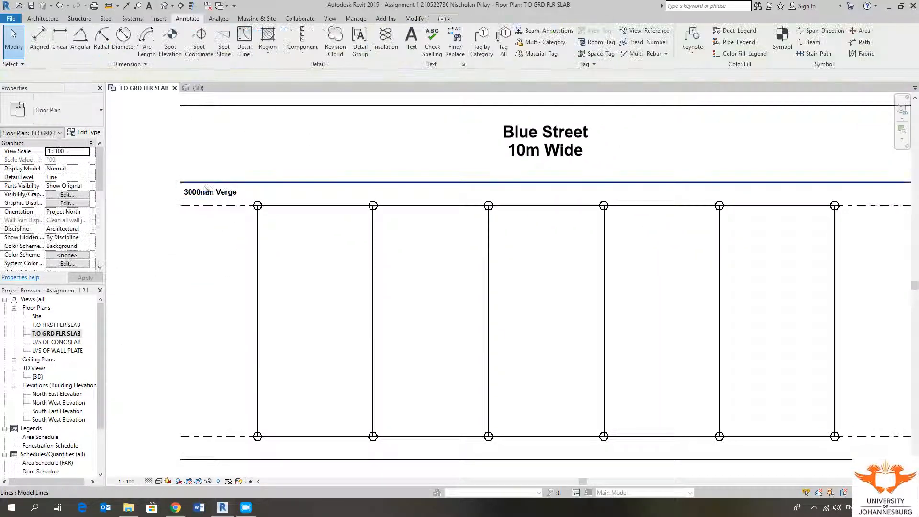
Step: Copy the "3000mm Verge" note horizontally to the right end of the same strip below Blue Street, using multiple copy
click(207, 193)
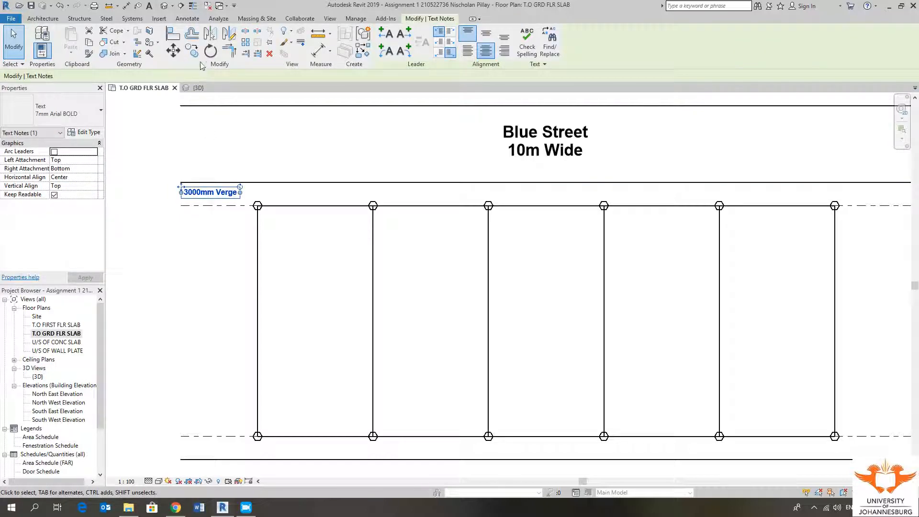
click(191, 51)
scroll(206, 197, up, 3)
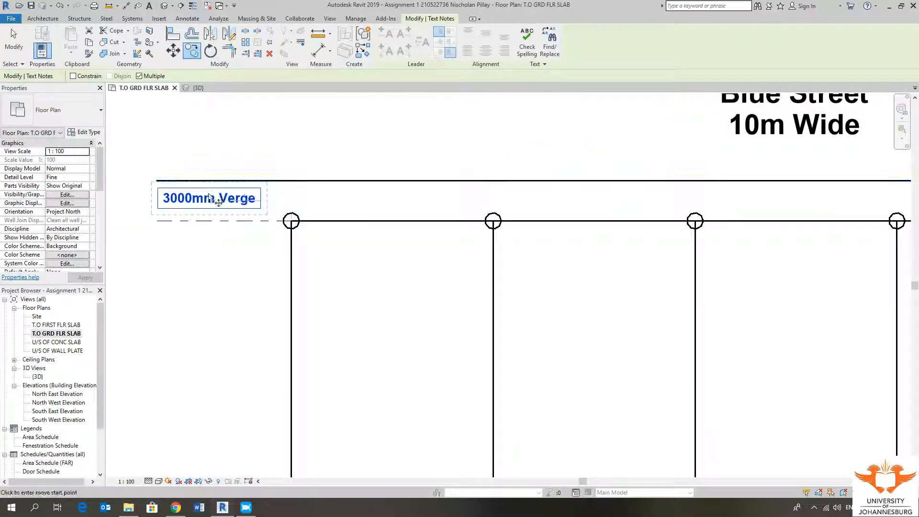
click(205, 198)
scroll(205, 198, down, 3)
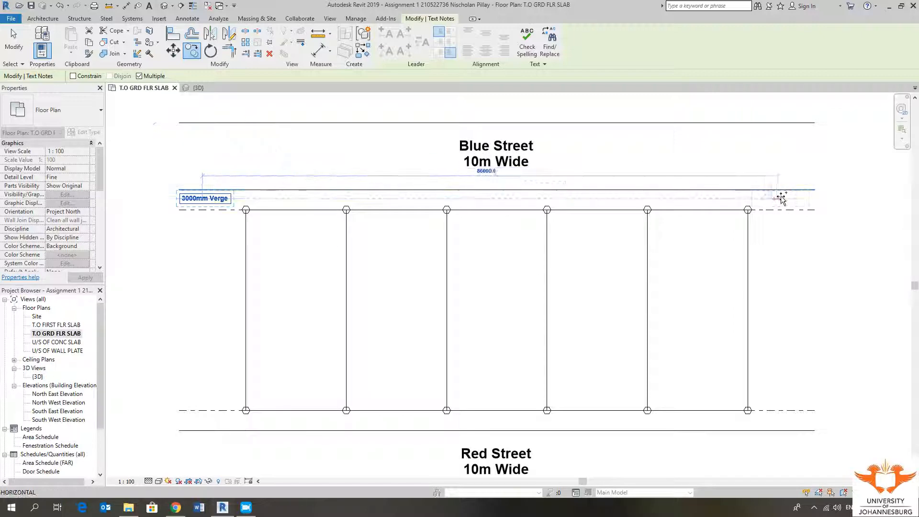
scroll(787, 199, up, 3)
scroll(787, 199, up, 1)
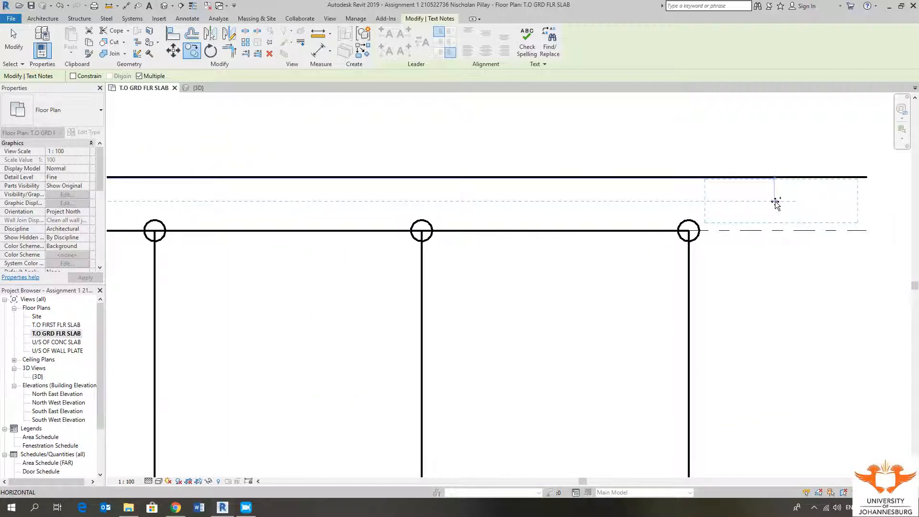
click(777, 203)
Step: Place another copy of the verge note at the left end of the strip between the plots and Red Street
scroll(777, 201, down, 4)
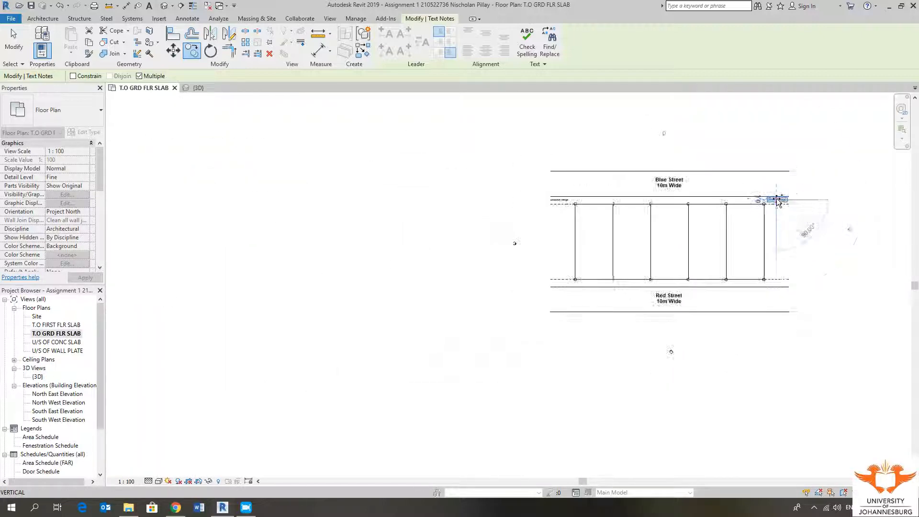
scroll(777, 201, up, 2)
scroll(346, 370, up, 4)
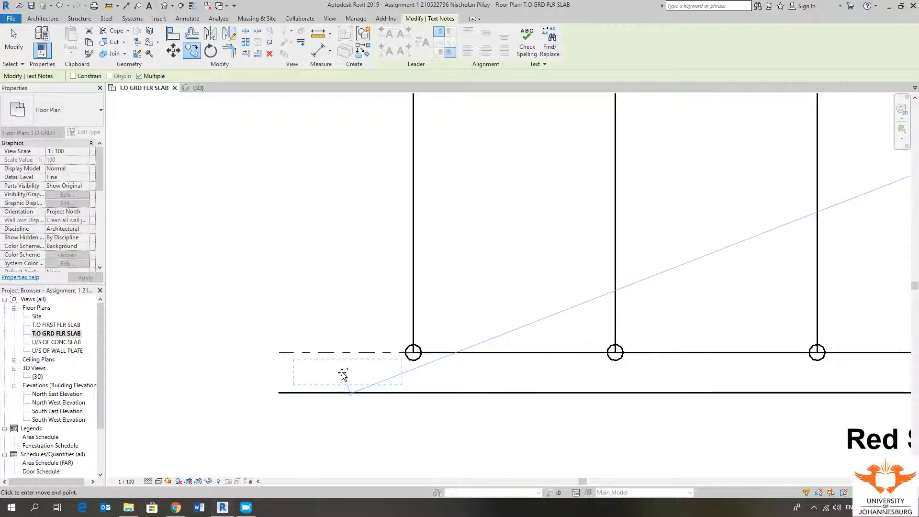
click(344, 376)
Step: Place a copy of the verge note at the right end of the strip above Red Street and align it with the verge note above
scroll(317, 368, down, 3)
middle_drag(614, 368, 378, 357)
scroll(575, 354, up, 3)
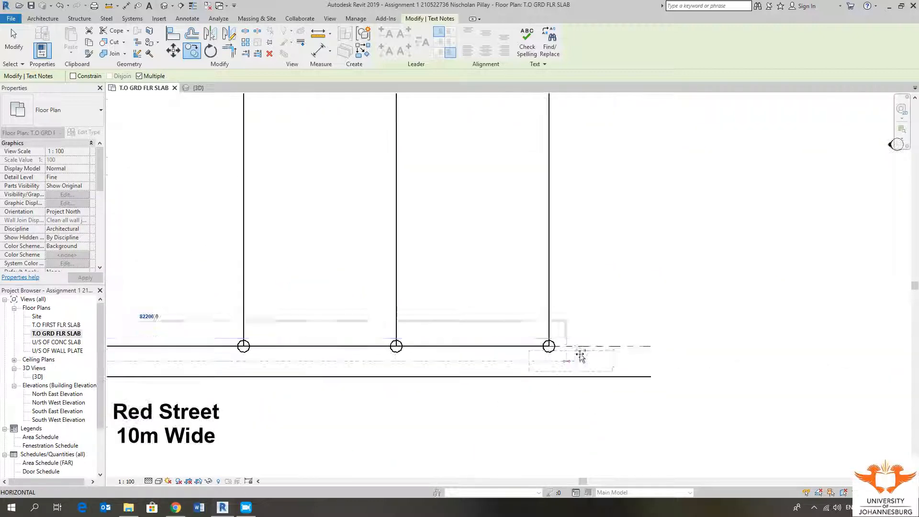
scroll(599, 362, down, 3)
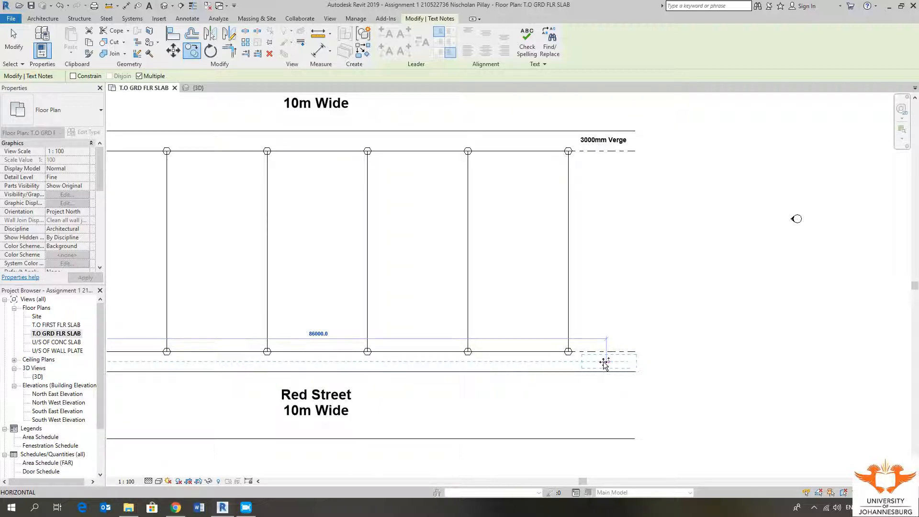
click(603, 362)
key(Escape)
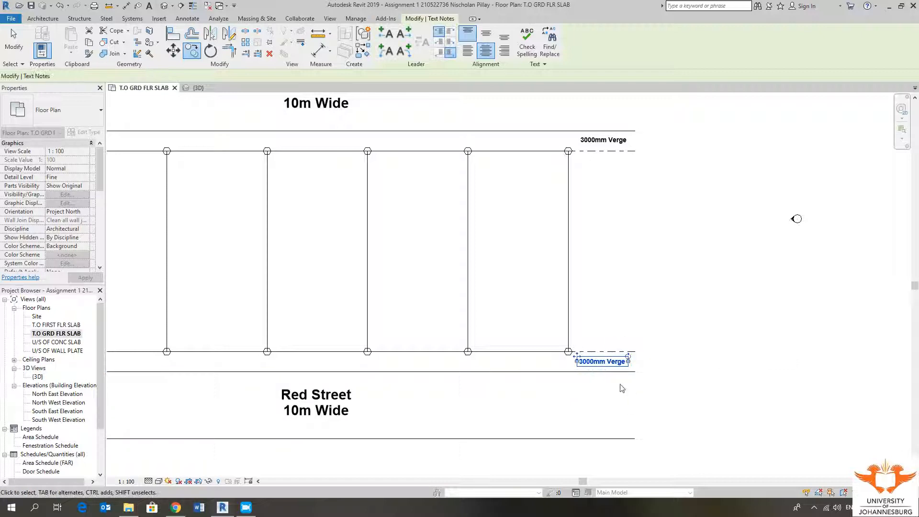
drag(577, 357, 579, 357)
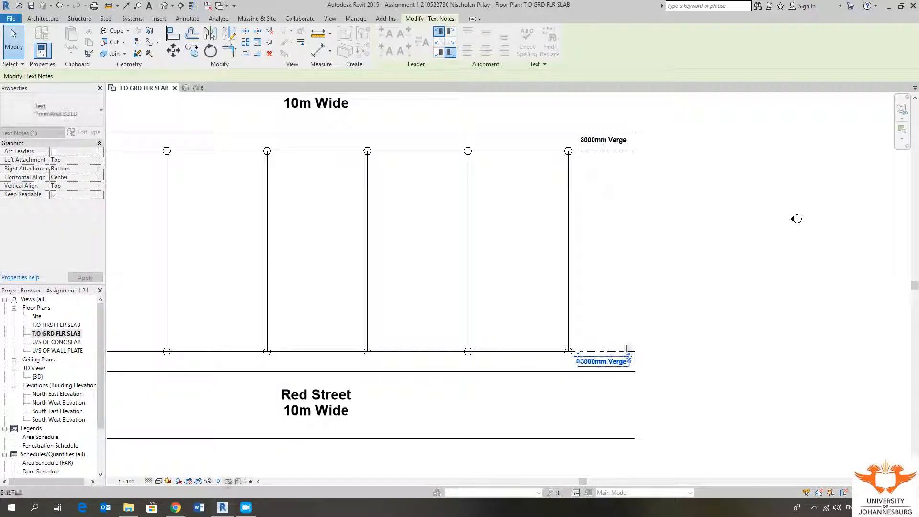
click(664, 351)
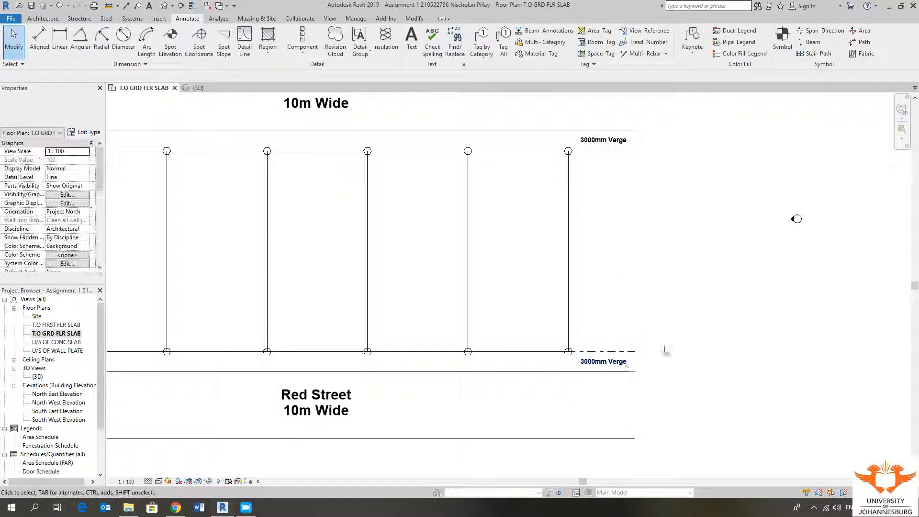
scroll(663, 350, down, 2)
middle_drag(657, 288, 680, 266)
scroll(316, 310, up, 2)
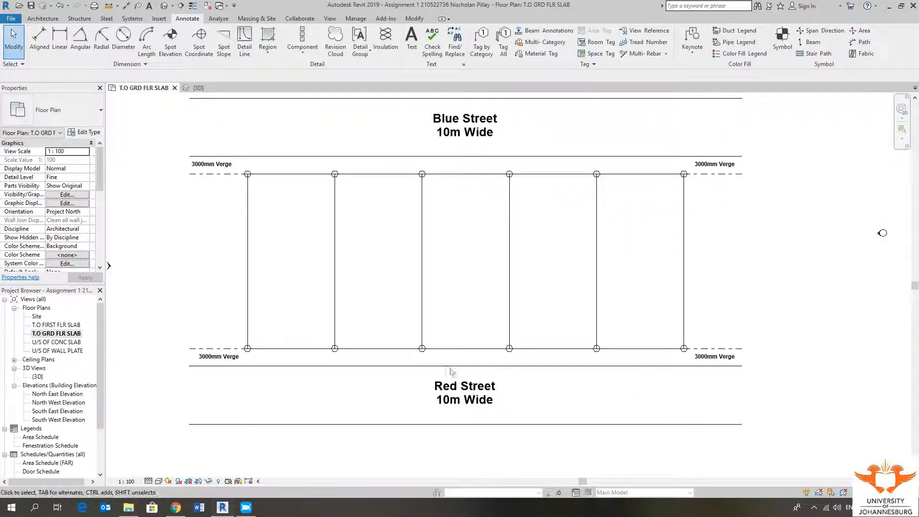
middle_drag(466, 326, 441, 317)
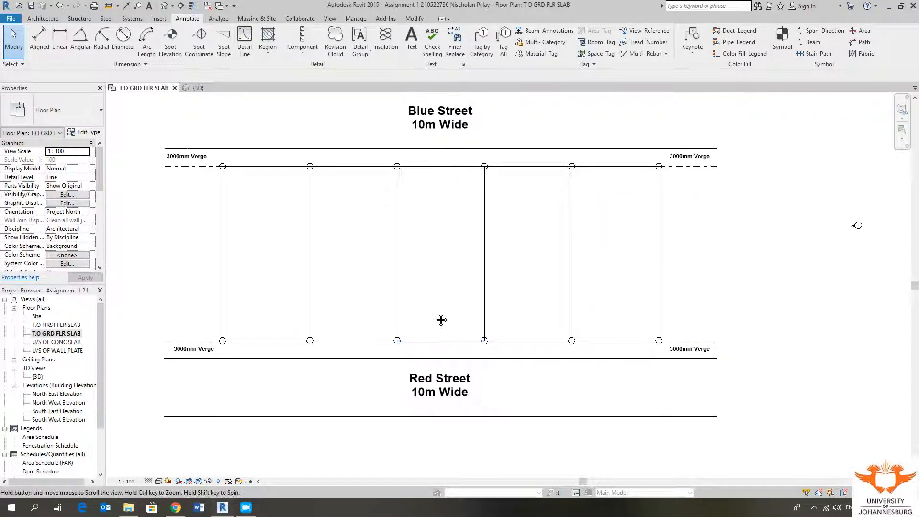
middle_drag(284, 265, 313, 267)
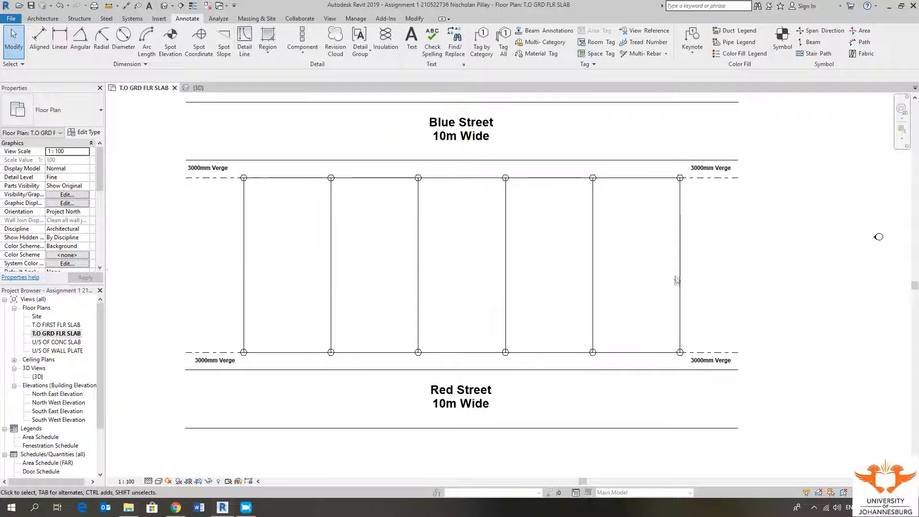
middle_drag(346, 260, 364, 258)
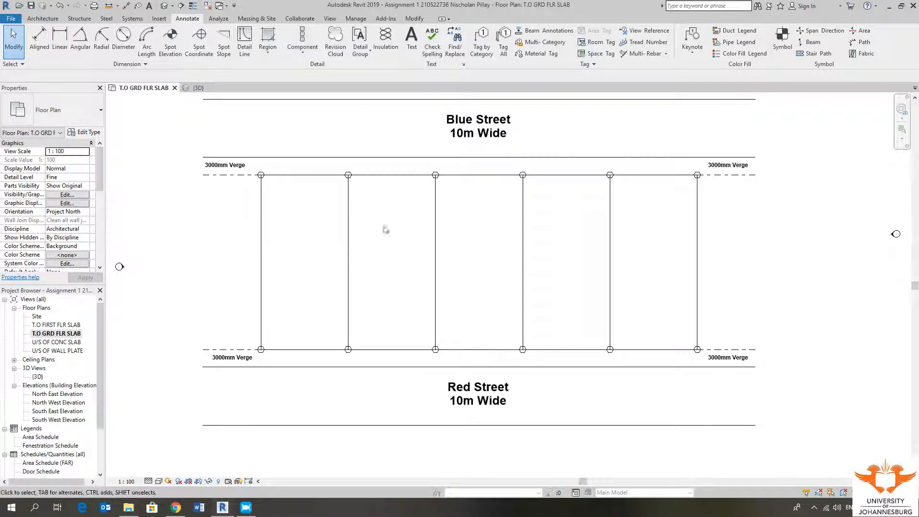
click(462, 123)
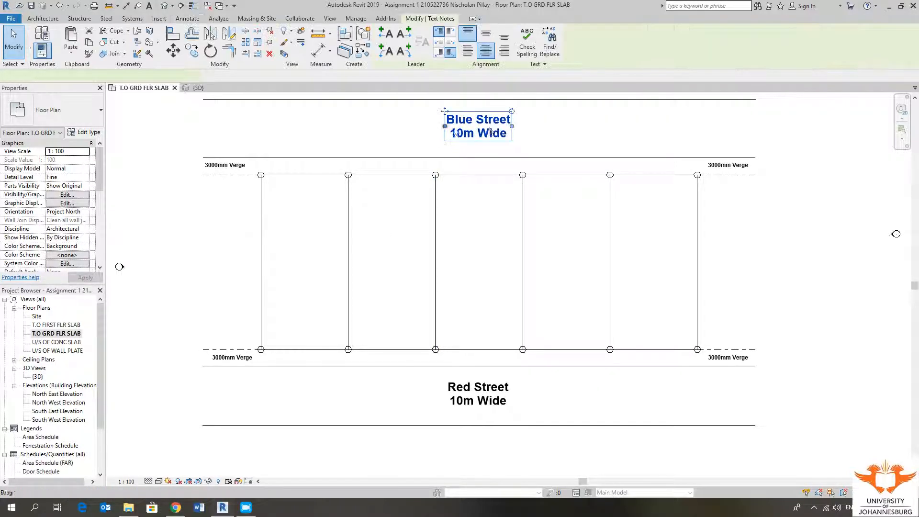
click(373, 234)
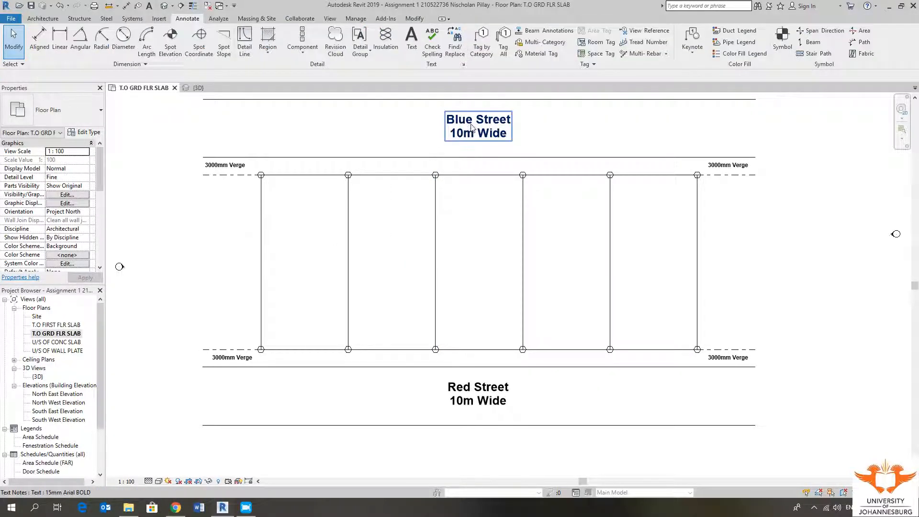
Step: Copy the "Blue Street 10m Wide" note into the open space left of the first plot, midway between the two streets
click(470, 133)
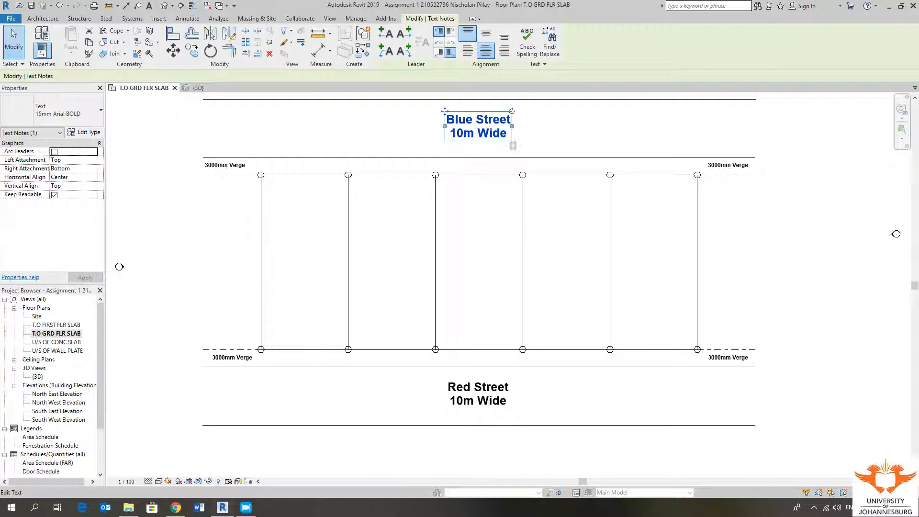
click(197, 51)
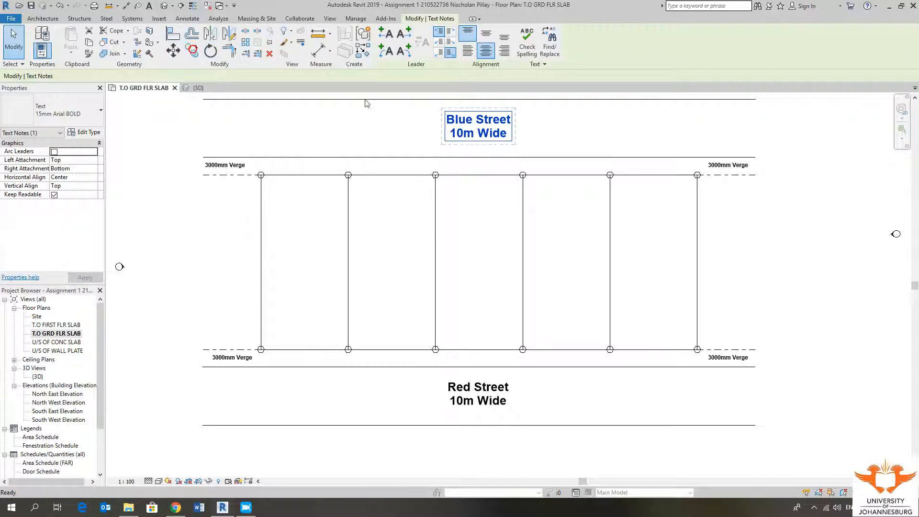
click(478, 124)
scroll(225, 260, up, 2)
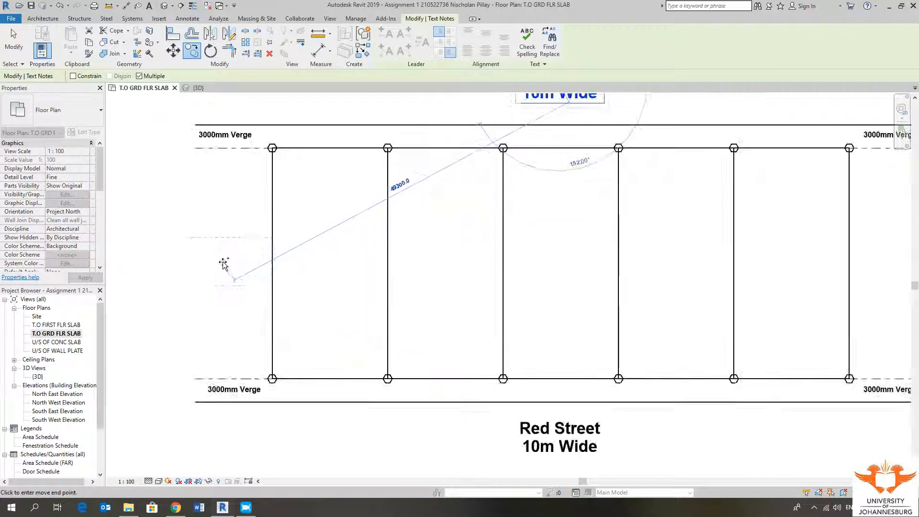
click(218, 265)
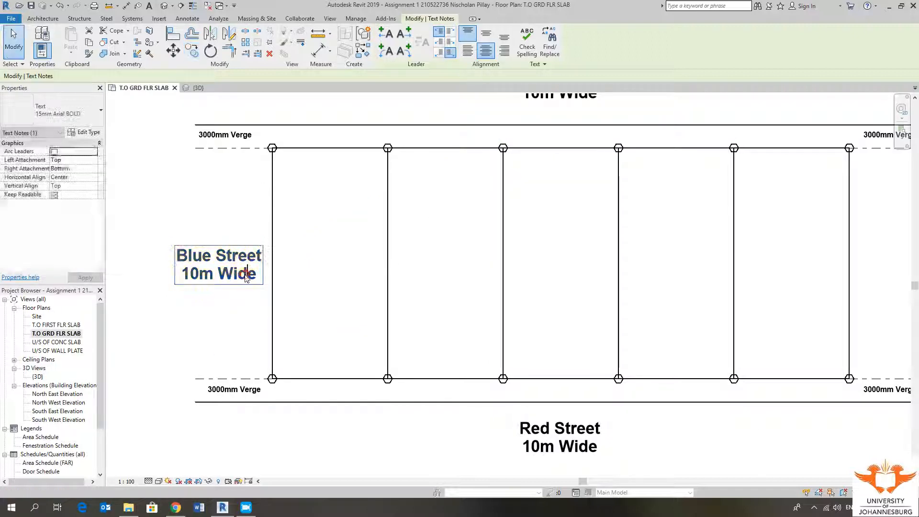
Step: Replace the copied note's text with "ERF 899" on two lines
double_click(237, 274)
drag(258, 278, 149, 252)
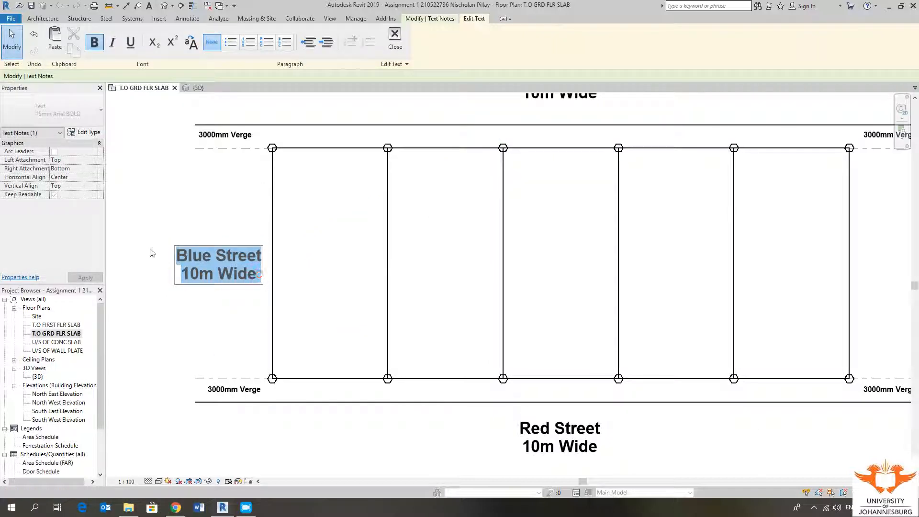
key(Delete)
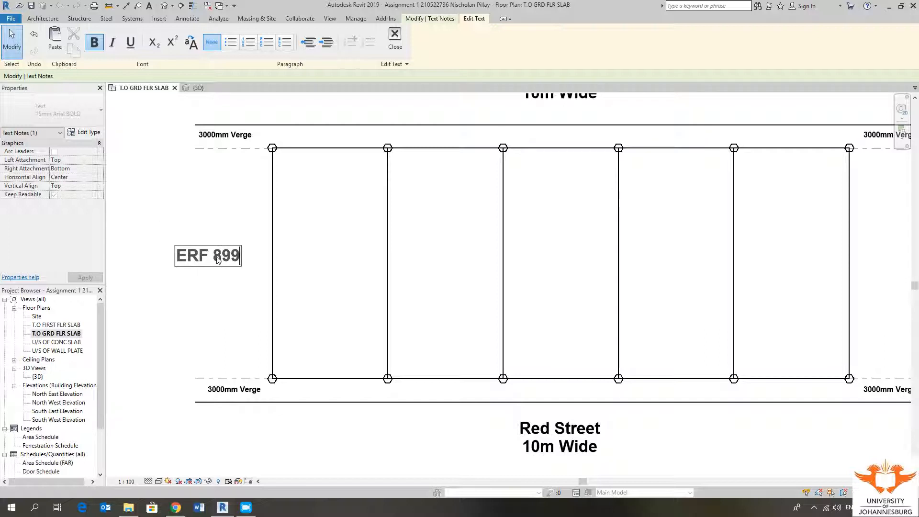
key(Return)
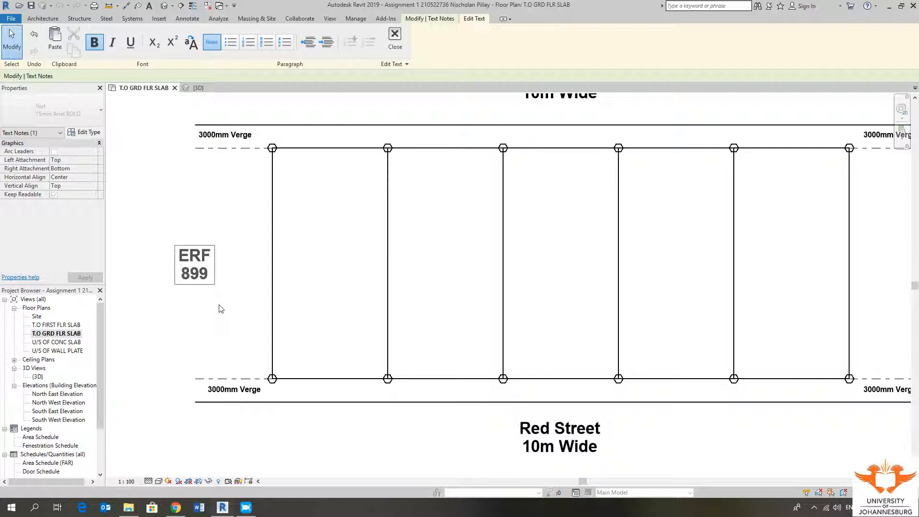
click(226, 318)
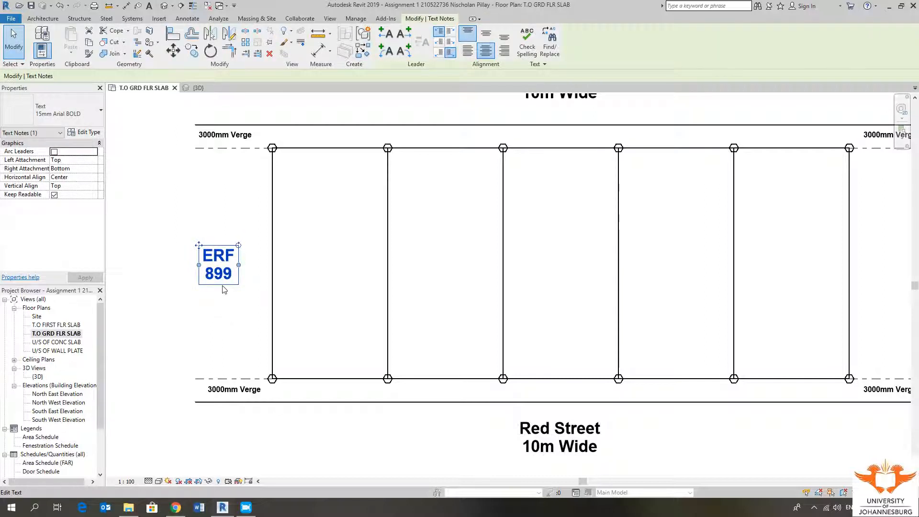
Step: Move the "ERF 899" note slightly right and up, closer to the first plot's left boundary
scroll(199, 258, up, 2)
drag(199, 243, 220, 233)
scroll(197, 243, down, 2)
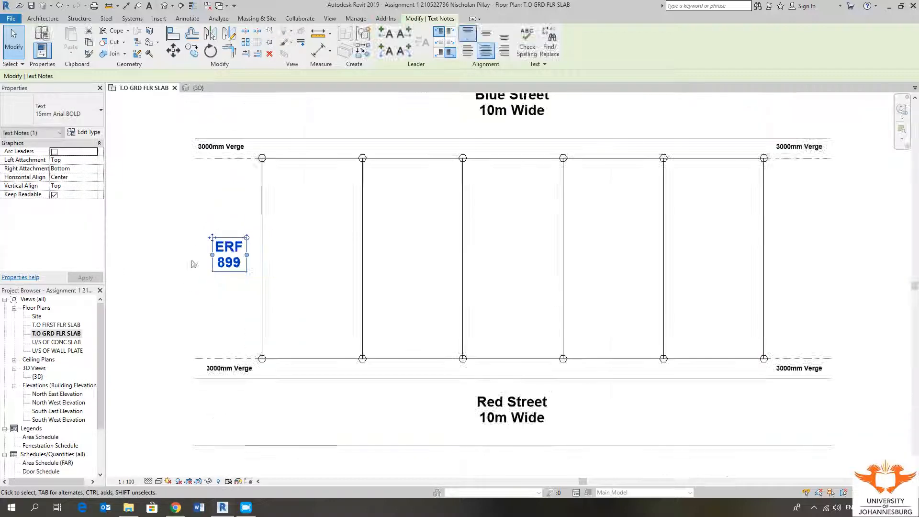
click(214, 303)
Step: Shift the "ERF 899" note slightly left to centre it between the streets' left ends and the first plot boundary
middle_drag(214, 303, 242, 297)
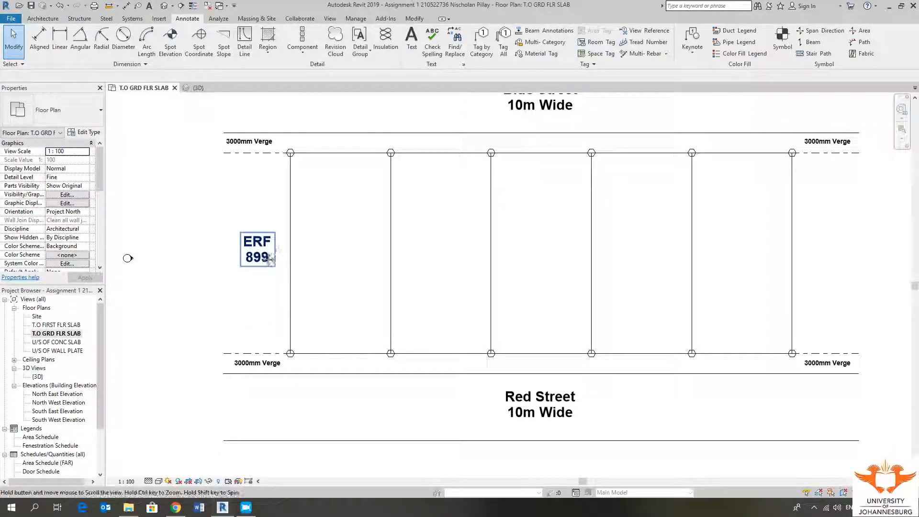
middle_drag(269, 258, 222, 257)
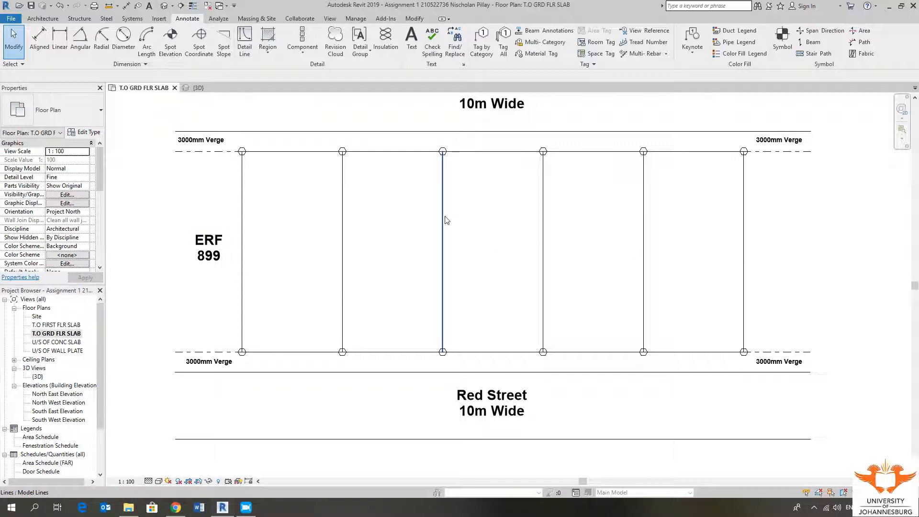
scroll(213, 283, up, 3)
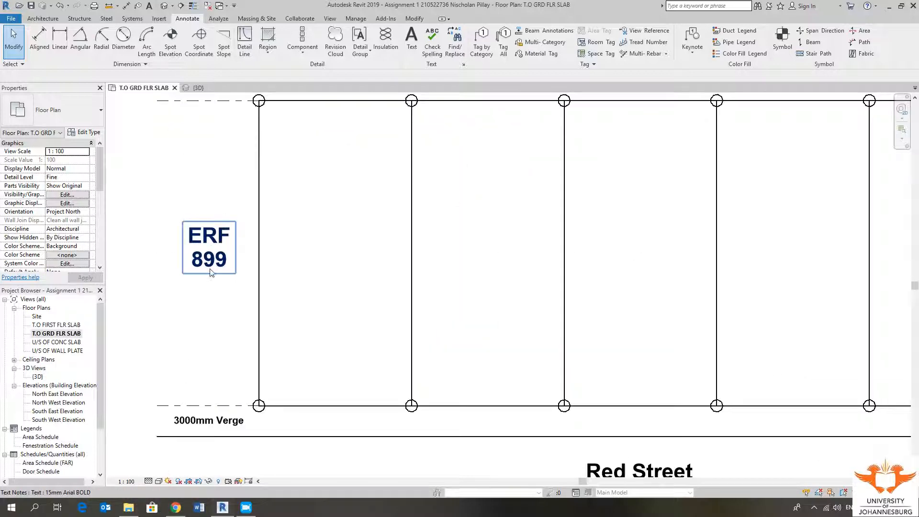
scroll(218, 291, down, 1)
middle_drag(220, 294, 256, 295)
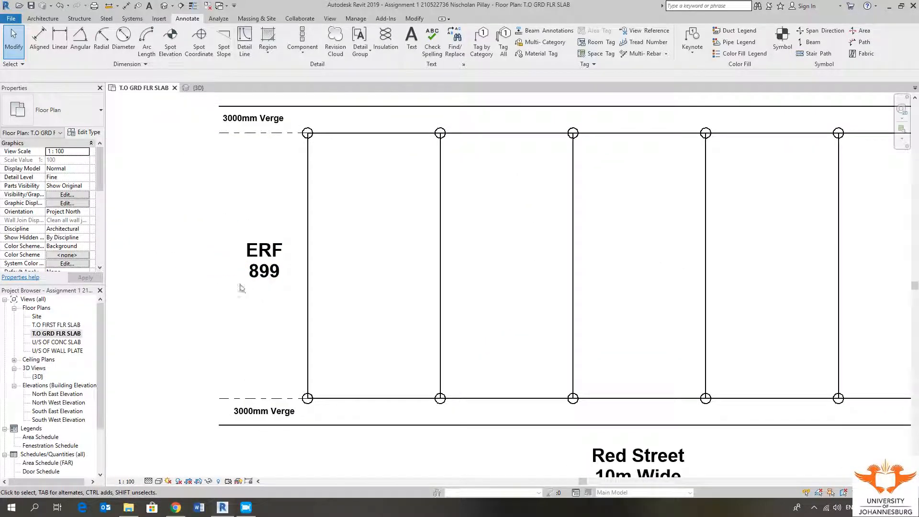
click(245, 280)
drag(241, 238, 232, 238)
click(238, 182)
middle_drag(264, 207, 213, 209)
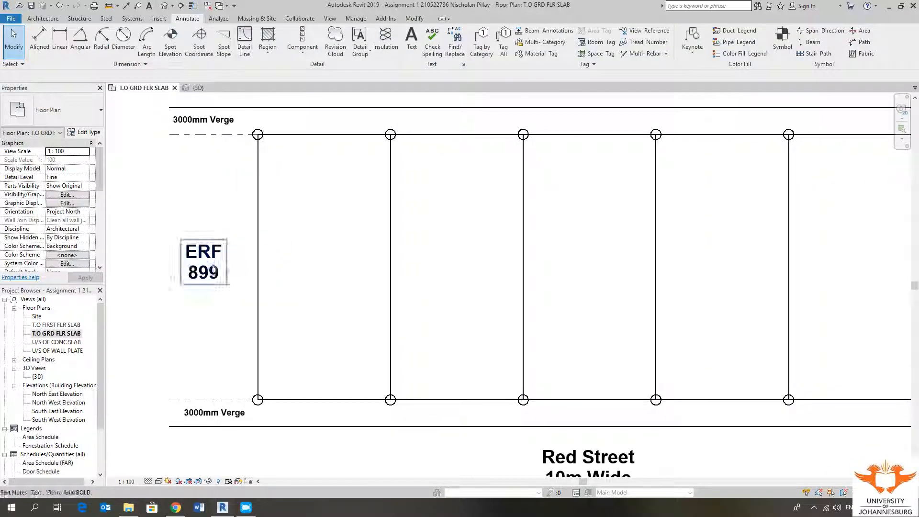
scroll(308, 287, down, 2)
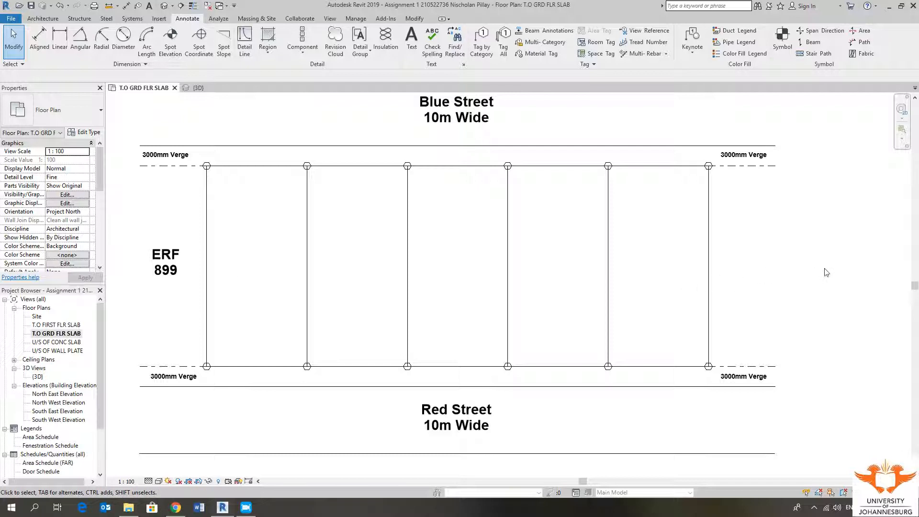
middle_drag(247, 233, 297, 226)
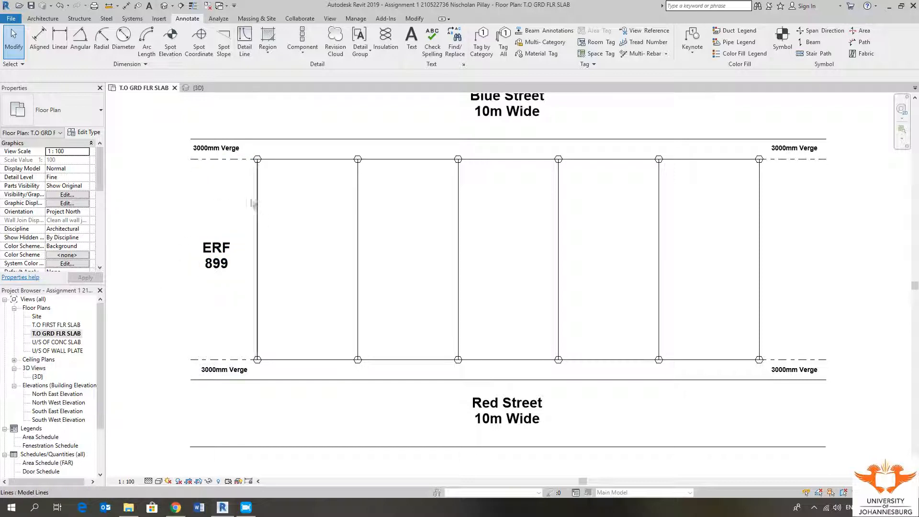
middle_drag(244, 260, 211, 259)
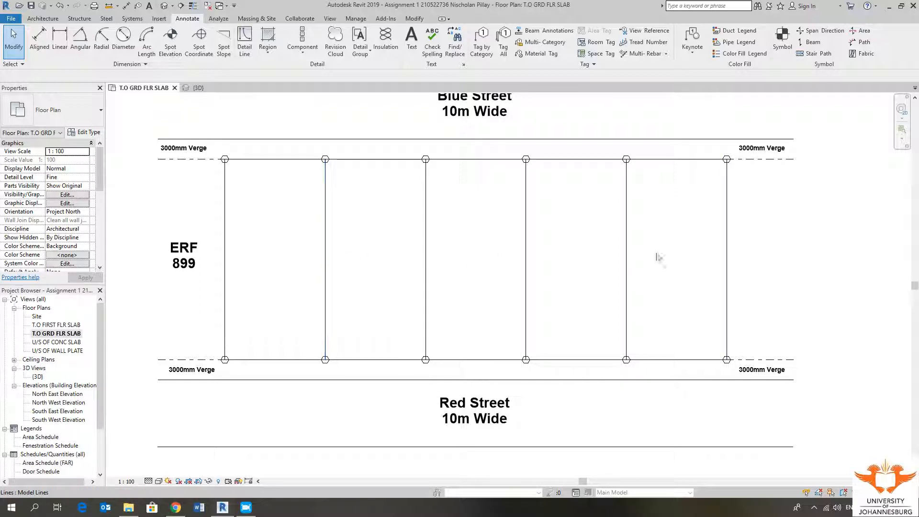
middle_drag(177, 230, 209, 216)
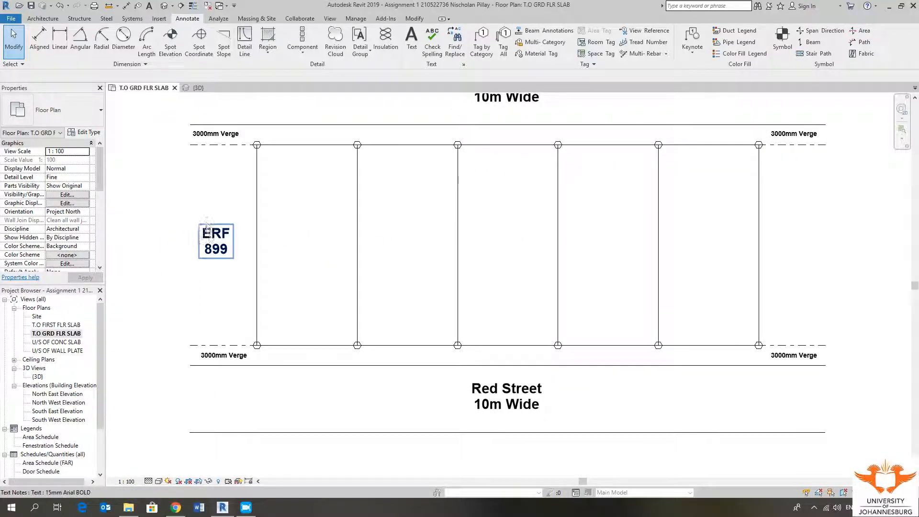
Step: Copy the "ERF 899" note horizontally into the middle of the first and second plots, using multiple copying
click(213, 240)
click(192, 51)
click(215, 238)
scroll(306, 236, up, 2)
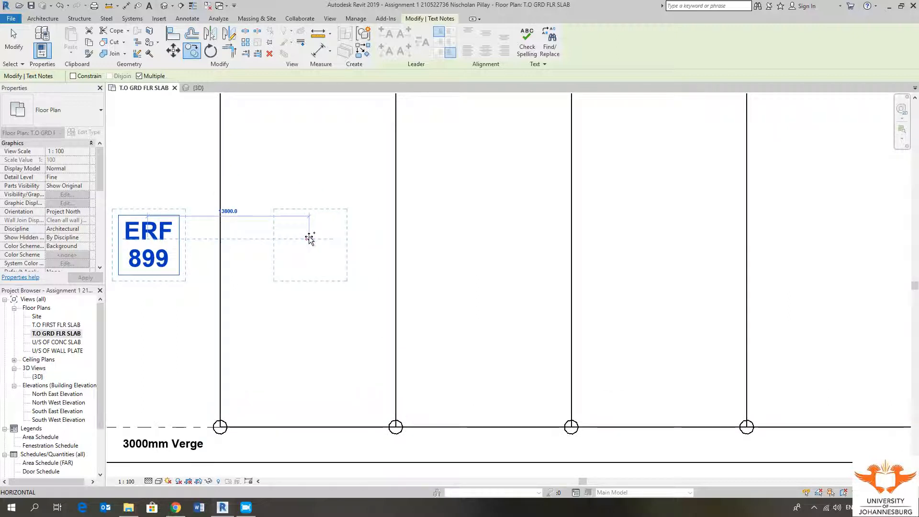
click(311, 240)
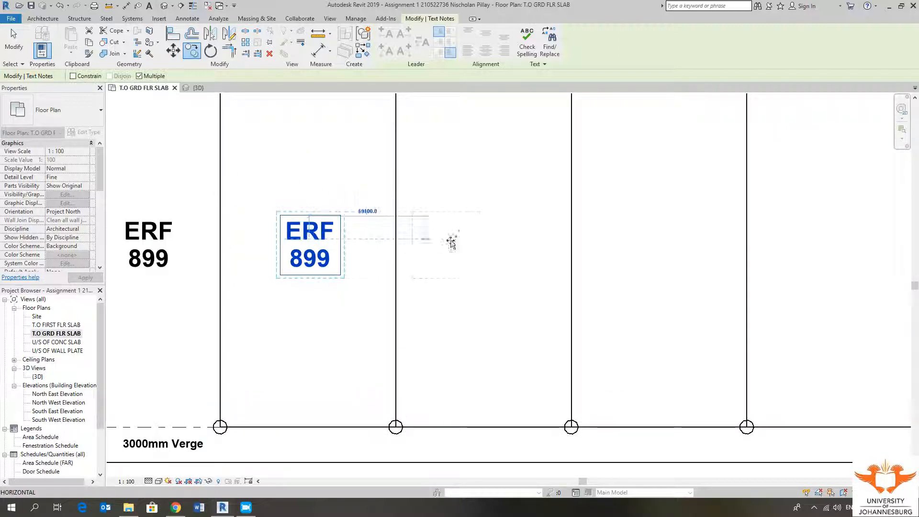
click(485, 240)
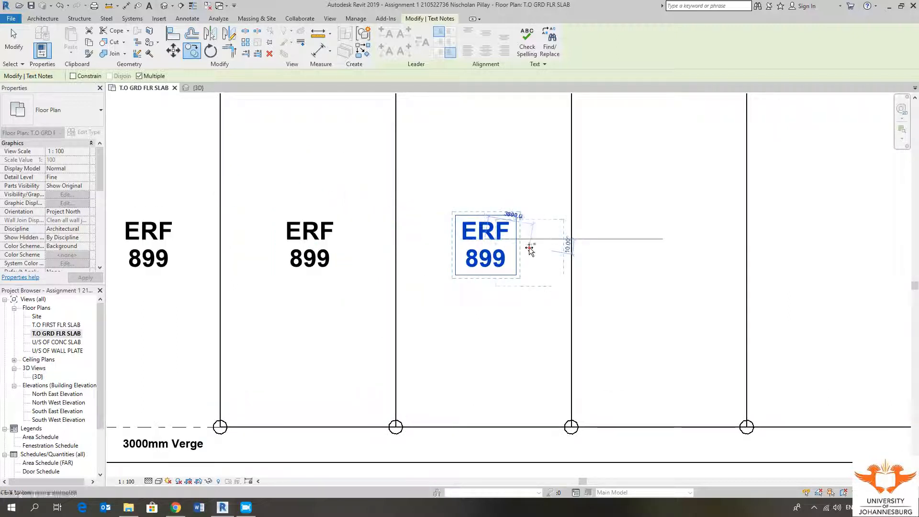
Step: Place further copies of the "ERF 899" note in the third, fourth and fifth plots, in line with the others
middle_drag(568, 243, 324, 220)
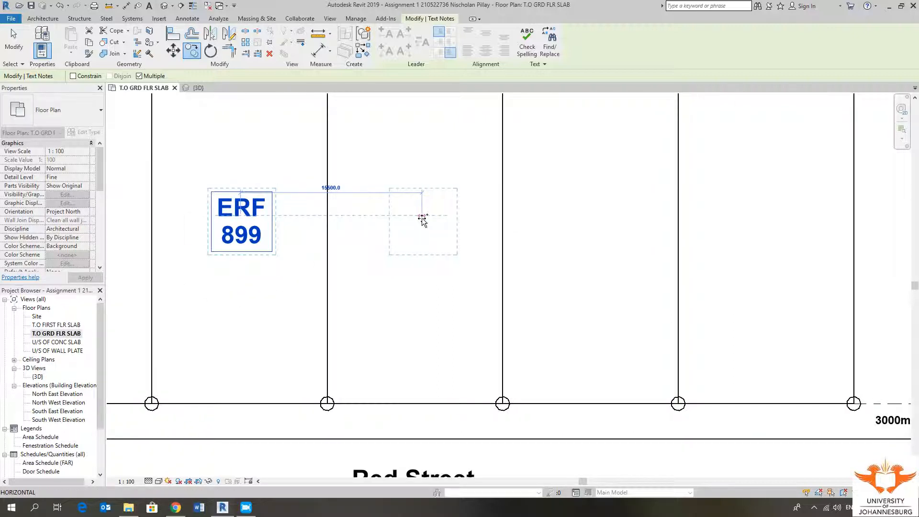
click(422, 220)
middle_drag(452, 217, 189, 216)
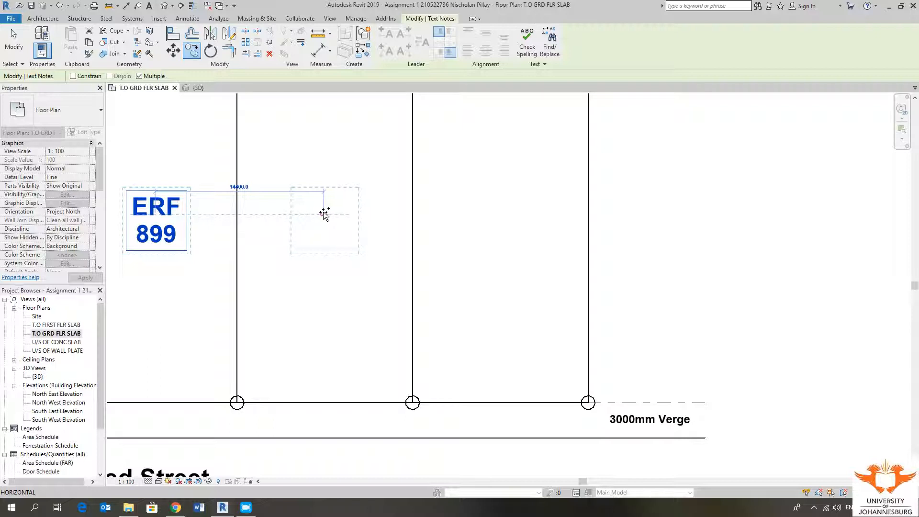
click(325, 214)
middle_drag(491, 213, 318, 213)
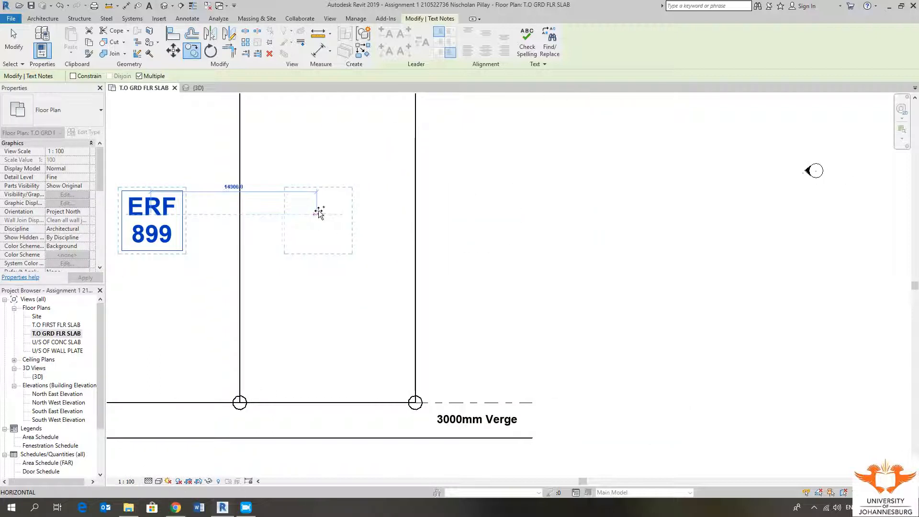
click(331, 211)
Step: Place one more "ERF 899" copy in the open space just beyond the fifth plot's right boundary and finish copying
scroll(331, 213, down, 2)
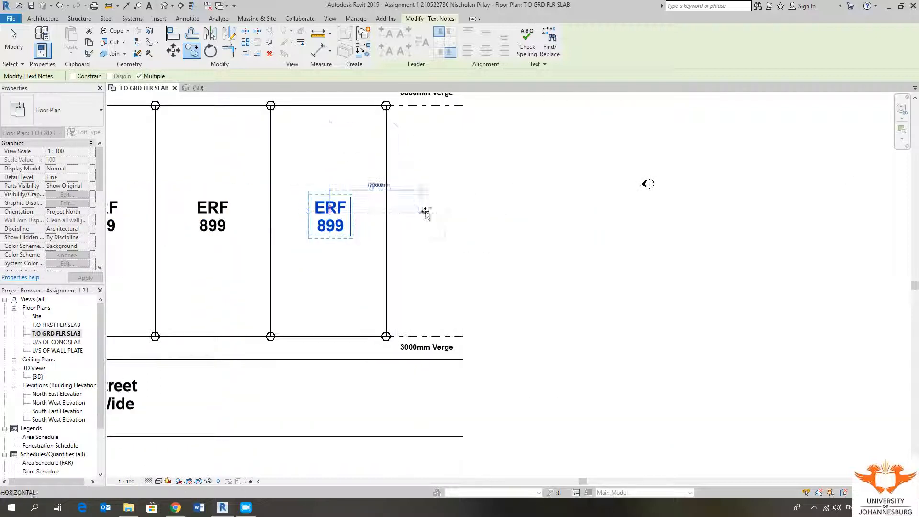
scroll(431, 213, down, 4)
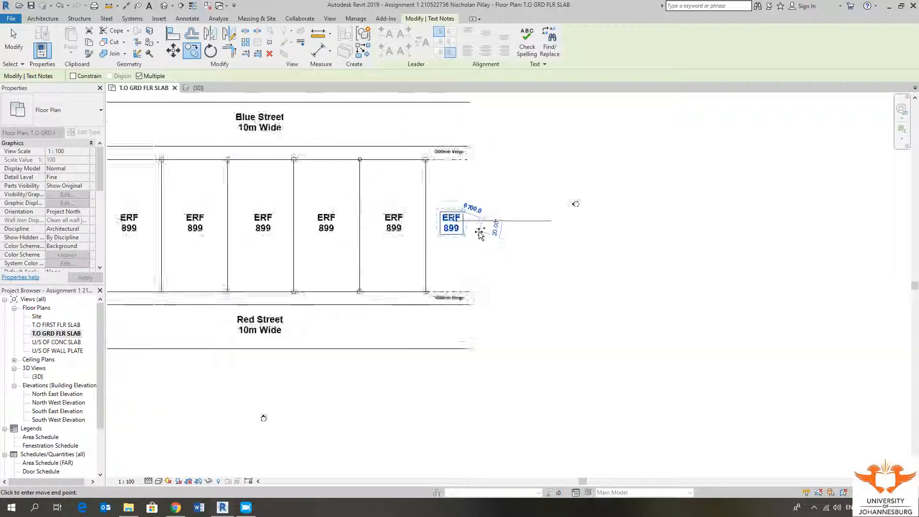
key(Escape)
key(Escape)
key(Escape)
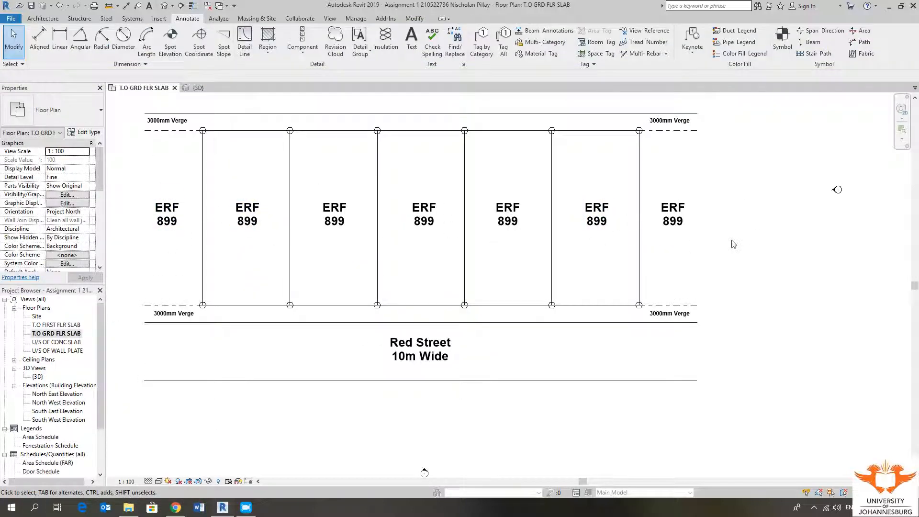
Step: Change the number in the first plot's ERF note to 900
scroll(188, 225, up, 3)
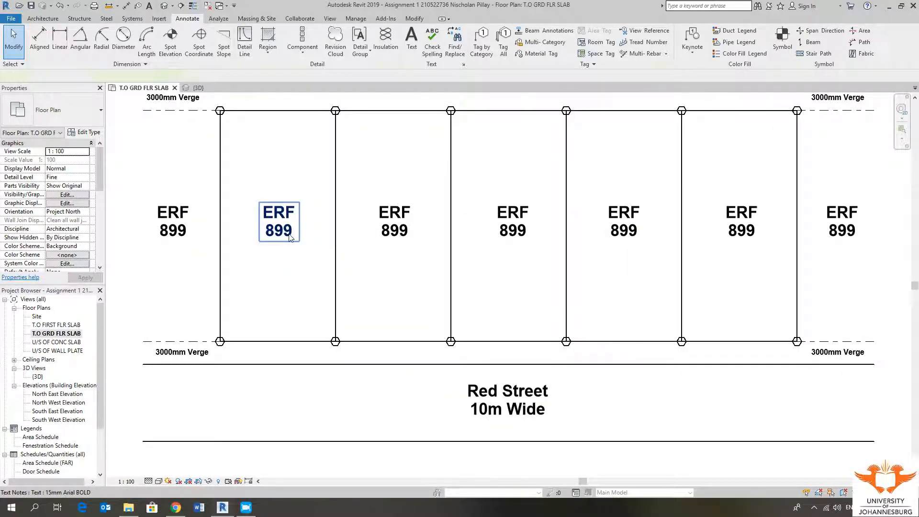
double_click(290, 234)
drag(291, 232, 259, 231)
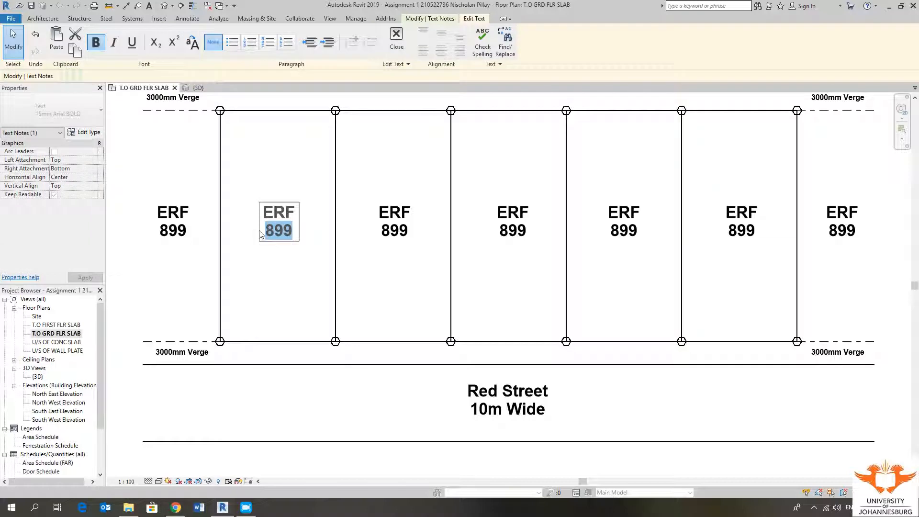
key(BackSpace)
text(9)
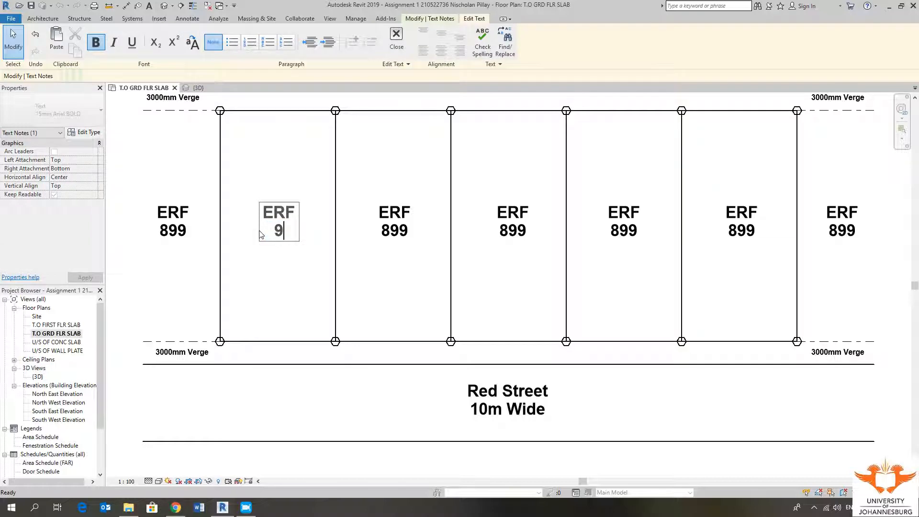
text(00)
click(284, 279)
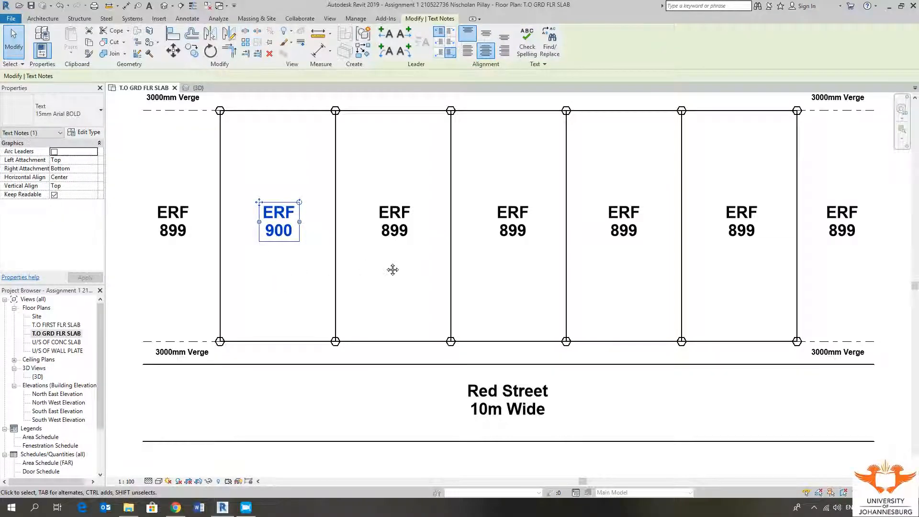
Step: Change the number in the second plot's ERF note to 901
middle_drag(393, 269, 365, 267)
click(363, 267)
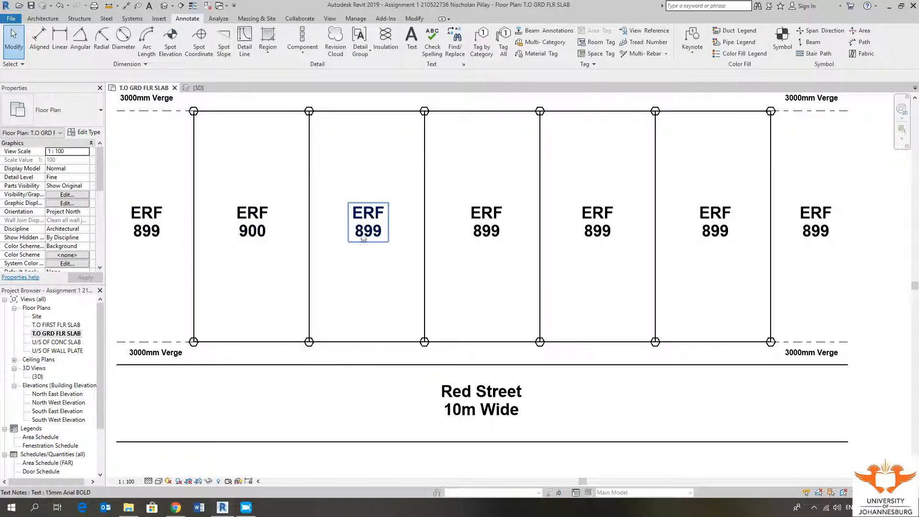
double_click(376, 235)
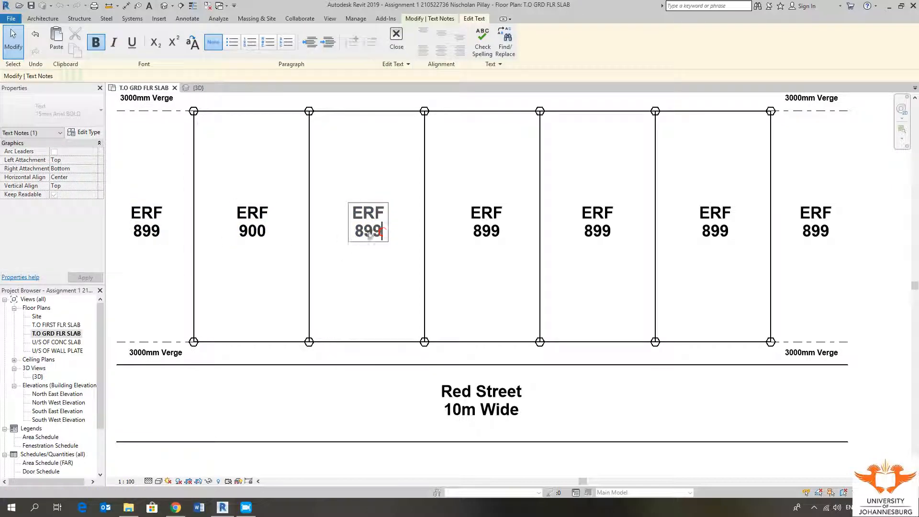
double_click(376, 233)
key(BackSpace)
text(901)
click(372, 290)
Step: Change the number in the third plot's ERF note to 902
middle_drag(495, 281, 396, 281)
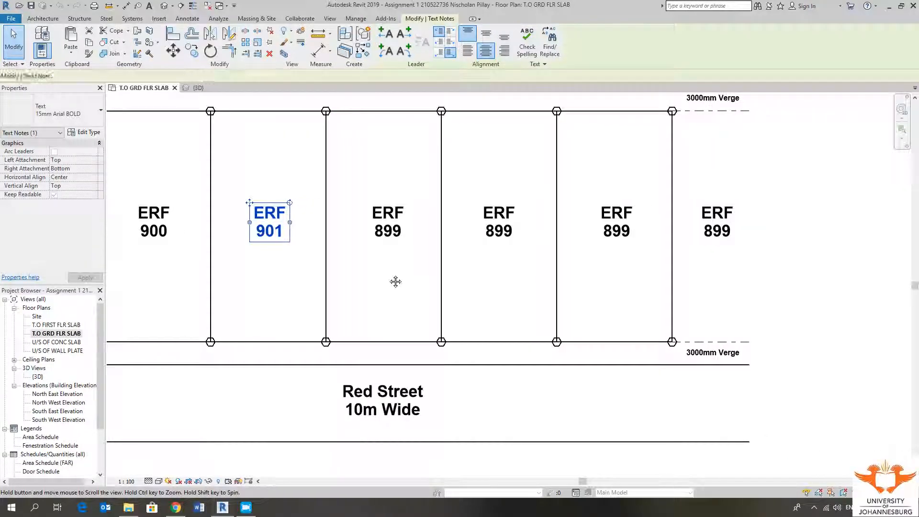
click(396, 279)
double_click(396, 237)
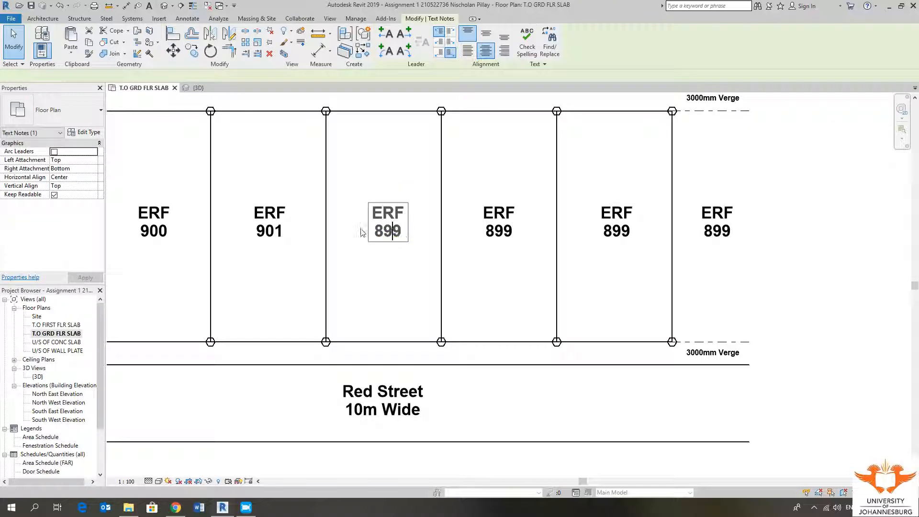
key(BackSpace)
text(9)
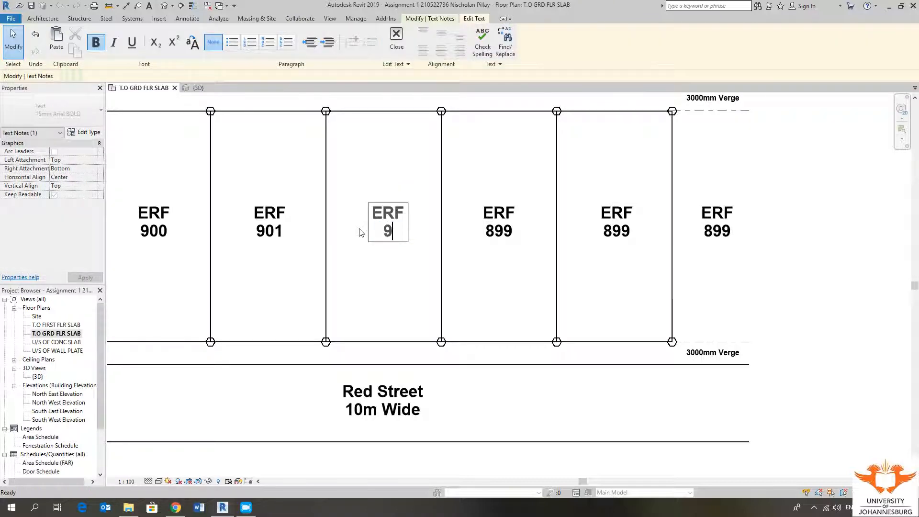
text(02)
click(367, 256)
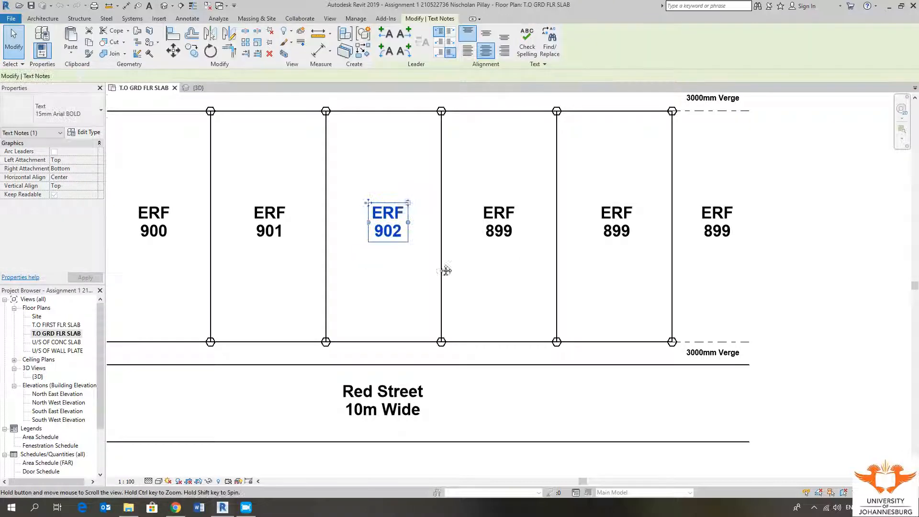
Step: Change the number in the fourth plot's ERF note to 903
middle_drag(445, 269, 292, 276)
double_click(355, 238)
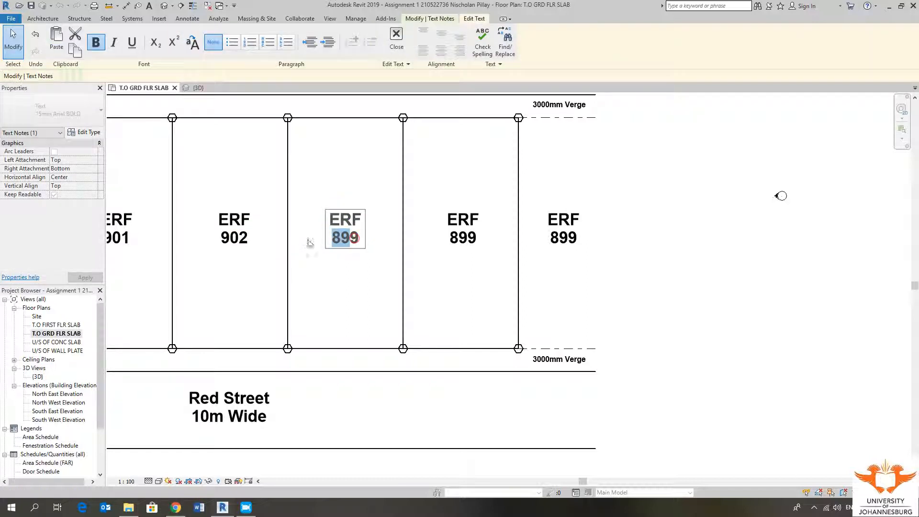
click(359, 238)
drag(359, 238, 326, 243)
key(BackSpace)
text(903)
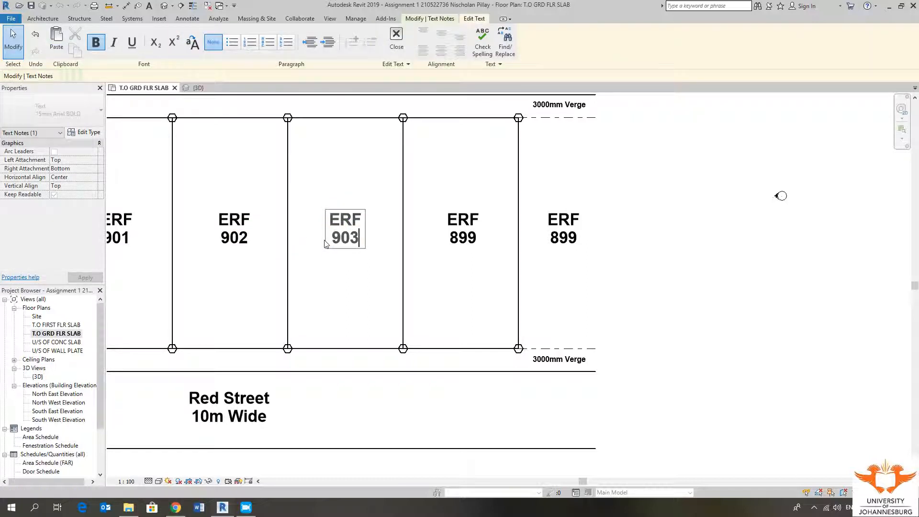
click(347, 267)
Step: Change the number in the fifth plot's ERF note to 904
middle_drag(473, 258, 379, 262)
double_click(367, 244)
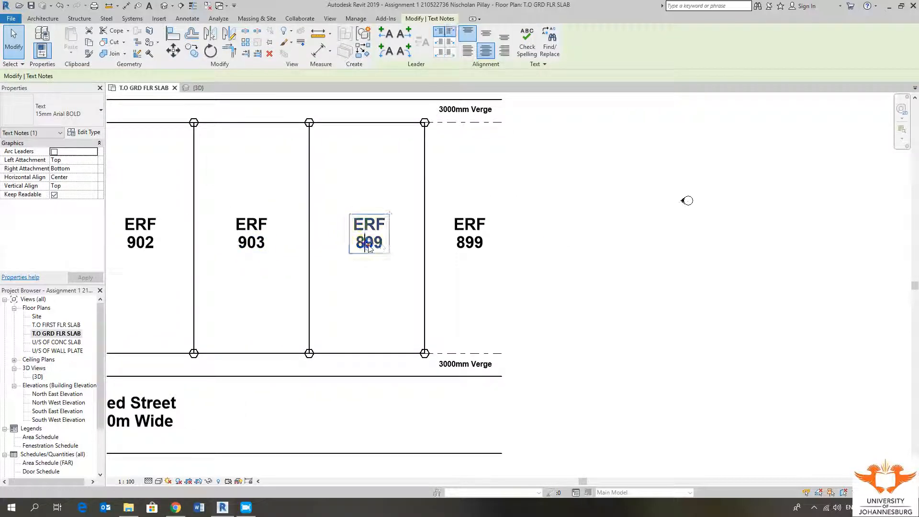
drag(385, 245, 348, 248)
key(BackSpace)
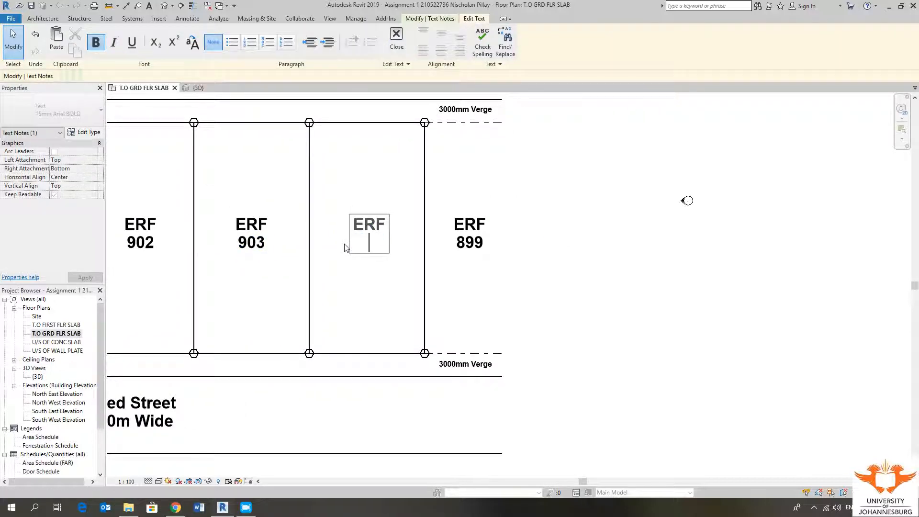
text(904)
click(380, 282)
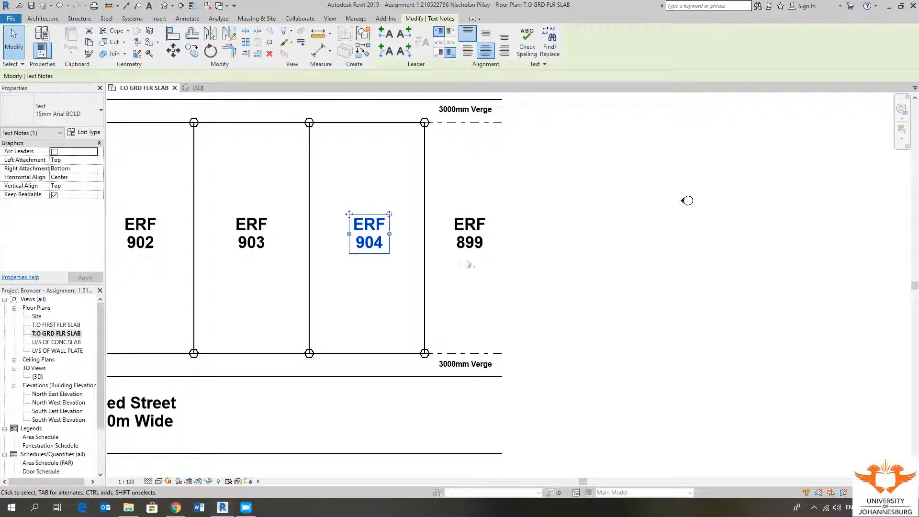
Step: Change the number in the ERF note beyond the fifth plot's right boundary to 905 and deselect it
click(469, 242)
double_click(470, 242)
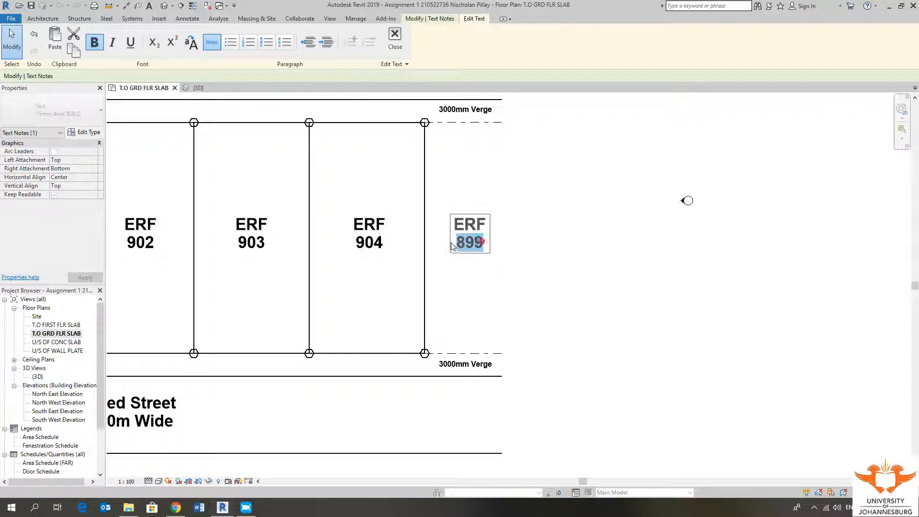
key(BackSpace)
text(905)
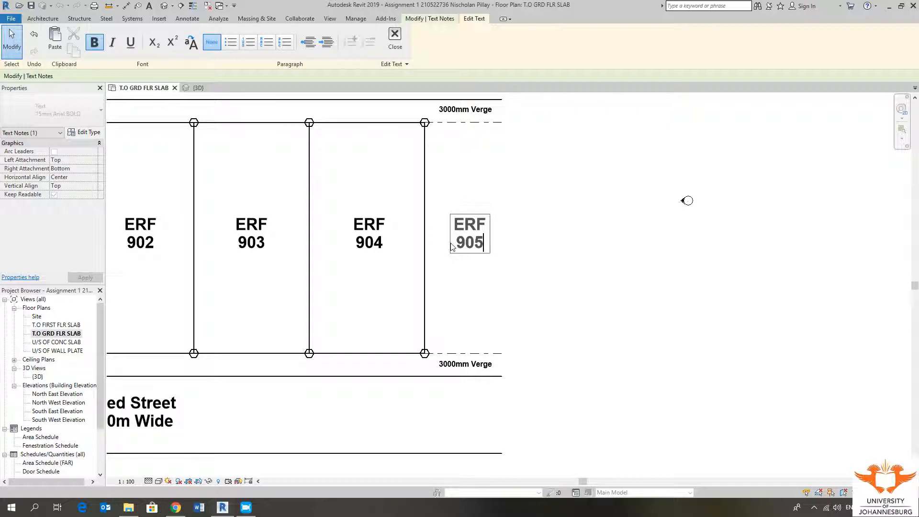
click(473, 290)
scroll(474, 290, down, 2)
click(475, 290)
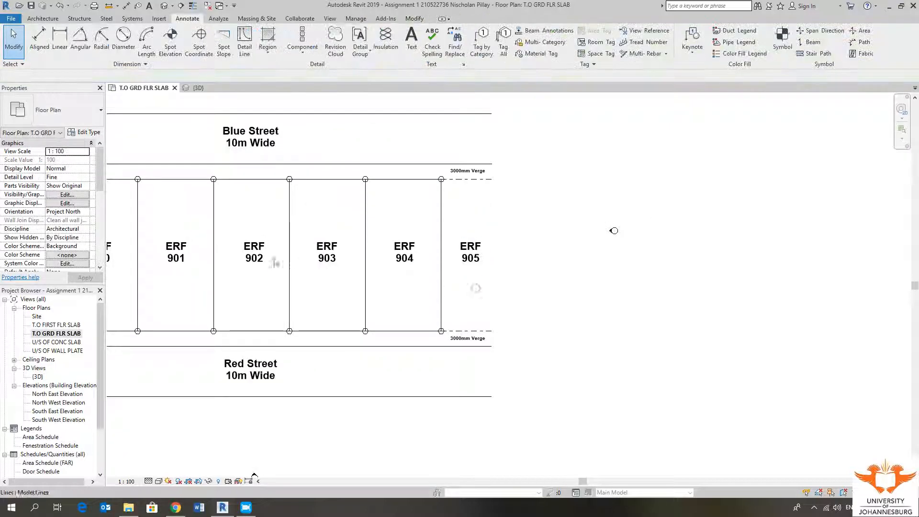
Step: Review the street names, verge notes and ERF numbers across the whole labelled plan
middle_drag(277, 264, 424, 265)
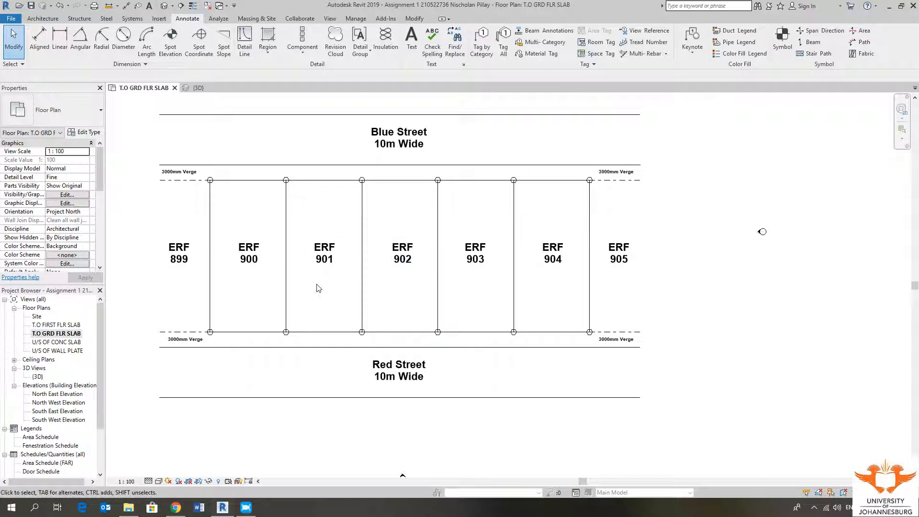
middle_drag(316, 288, 346, 288)
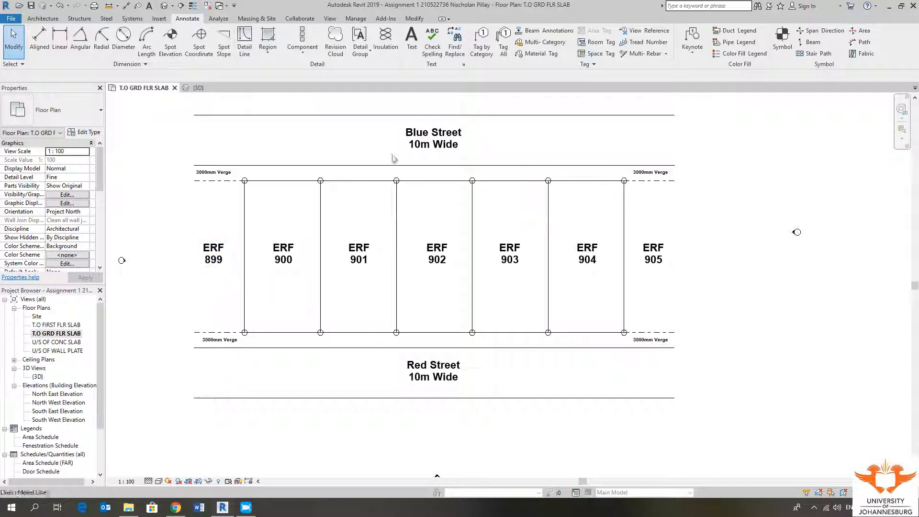
click(436, 136)
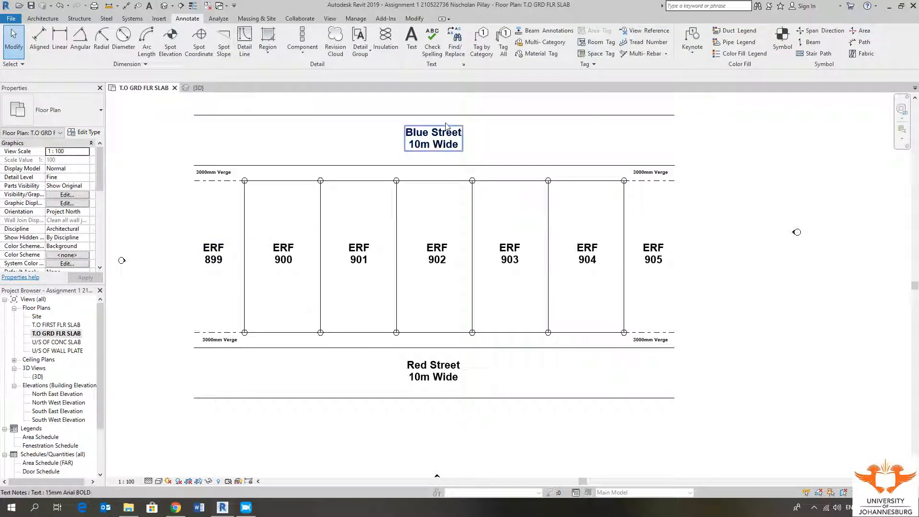
middle_drag(425, 283, 406, 276)
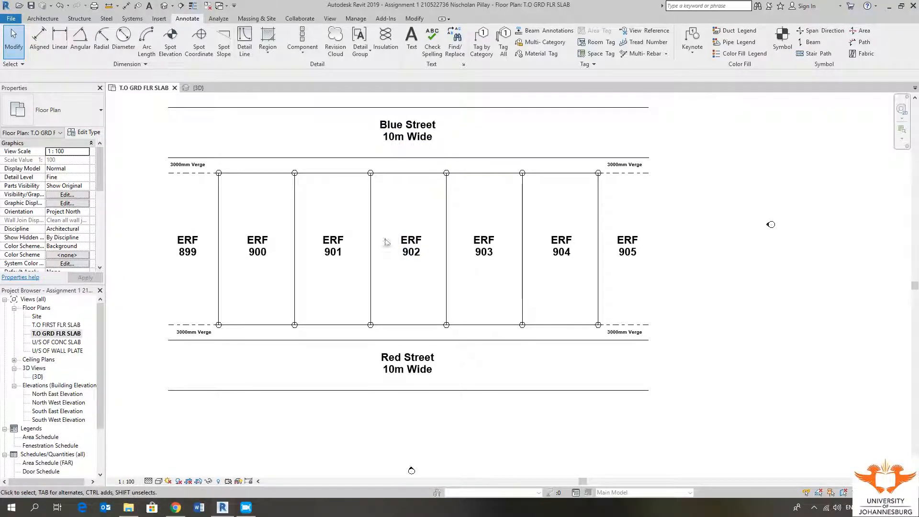
middle_drag(722, 249, 698, 246)
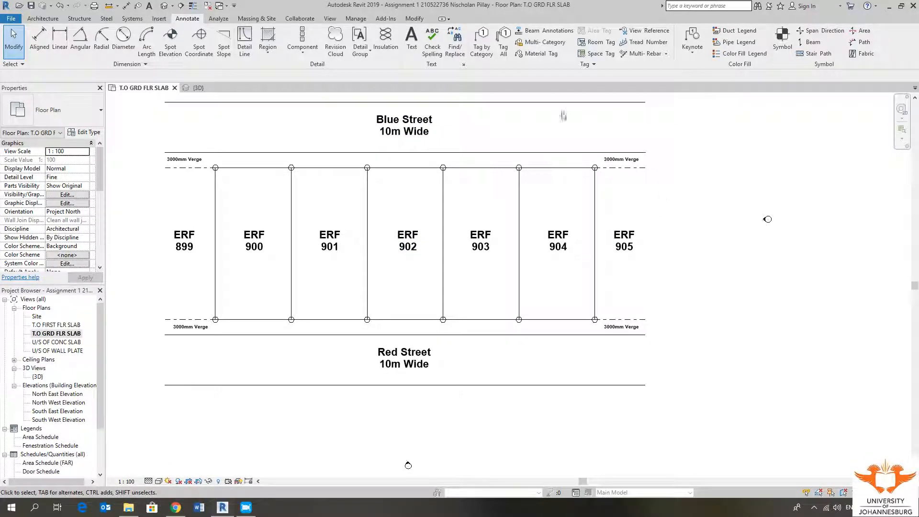
scroll(371, 394, down, 1)
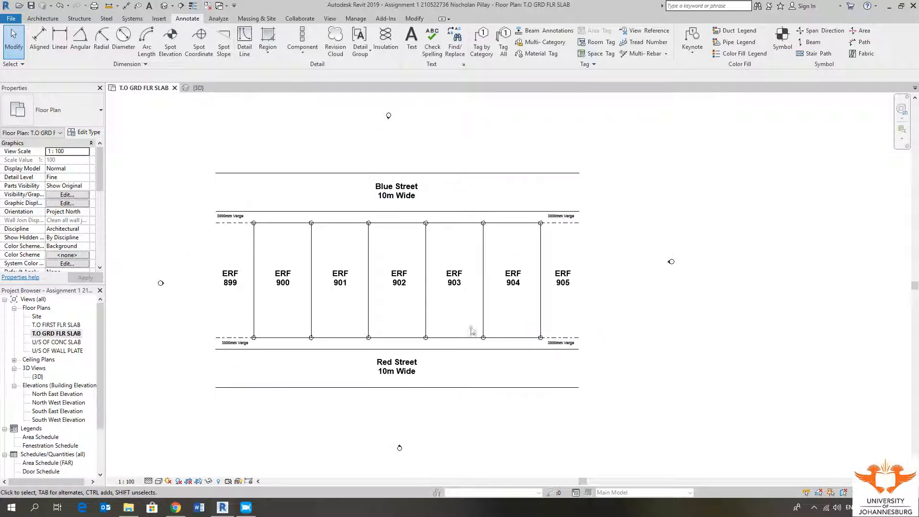
scroll(385, 296, up, 1)
scroll(369, 312, up, 1)
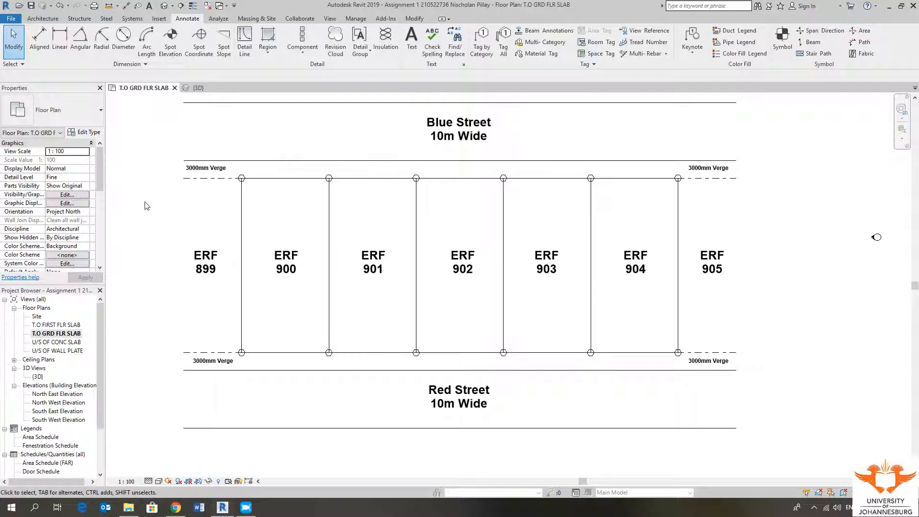
middle_drag(156, 208, 141, 207)
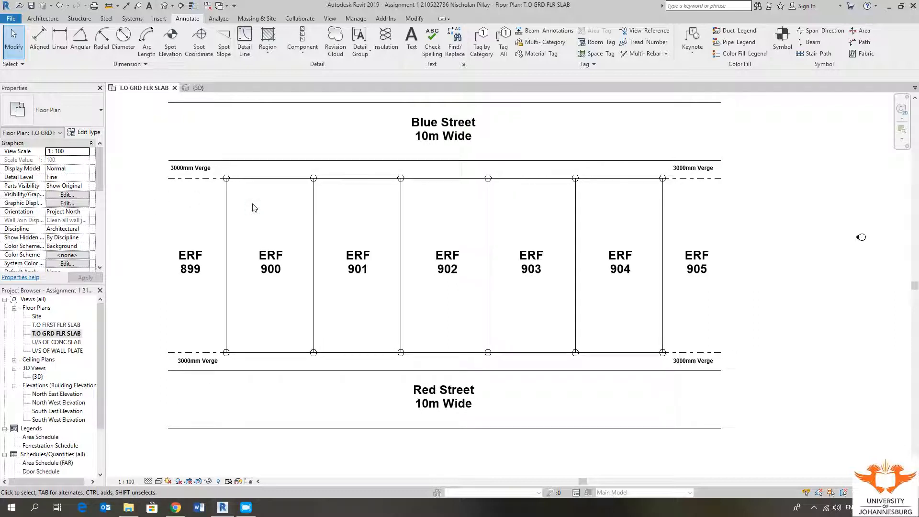
Step: Save the project and duplicate the 7mm Arial BOLD text type under the name "10mm Arial Bold"
click(411, 38)
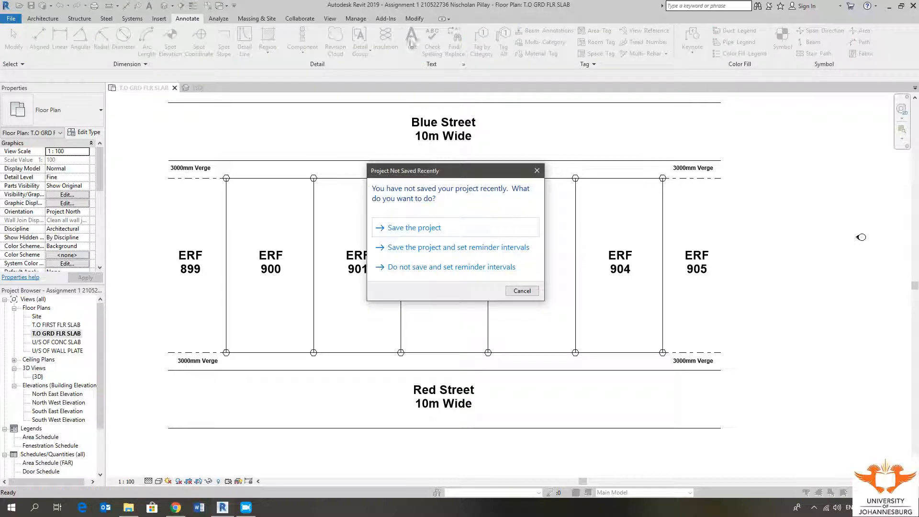
click(429, 229)
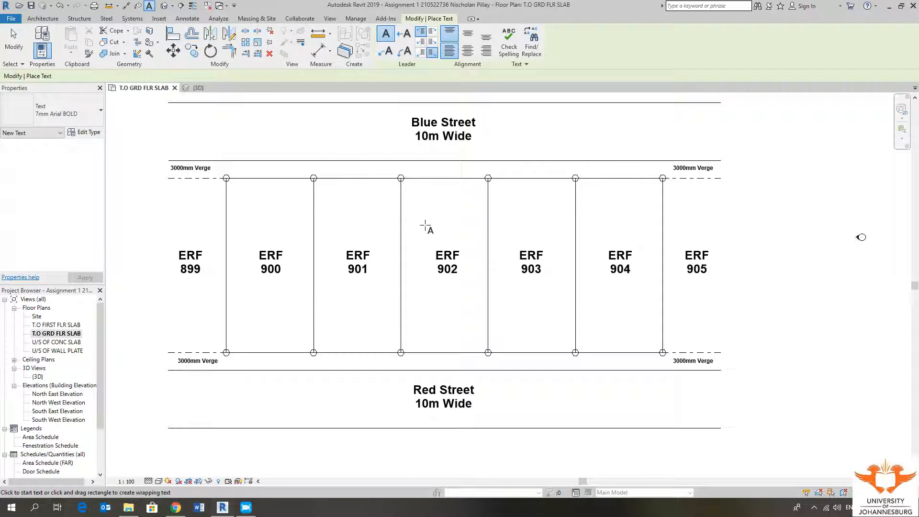
scroll(241, 171, up, 4)
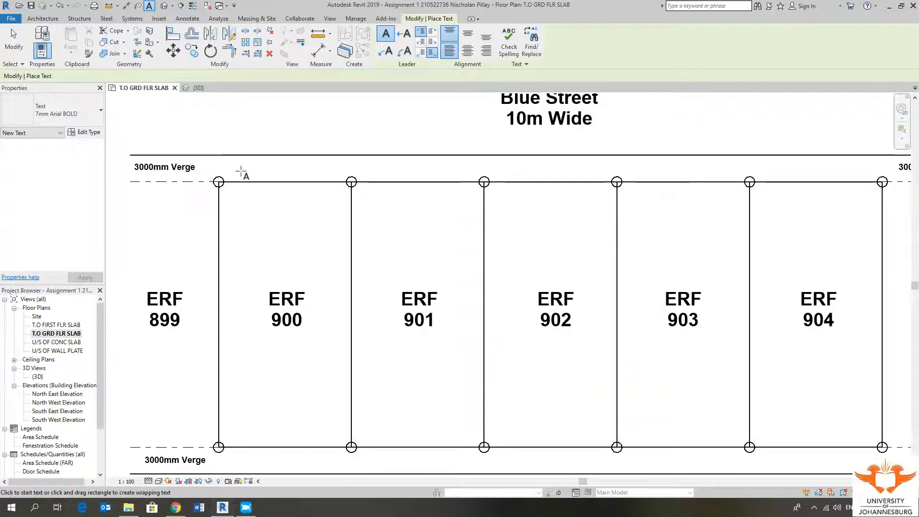
middle_drag(243, 179, 257, 162)
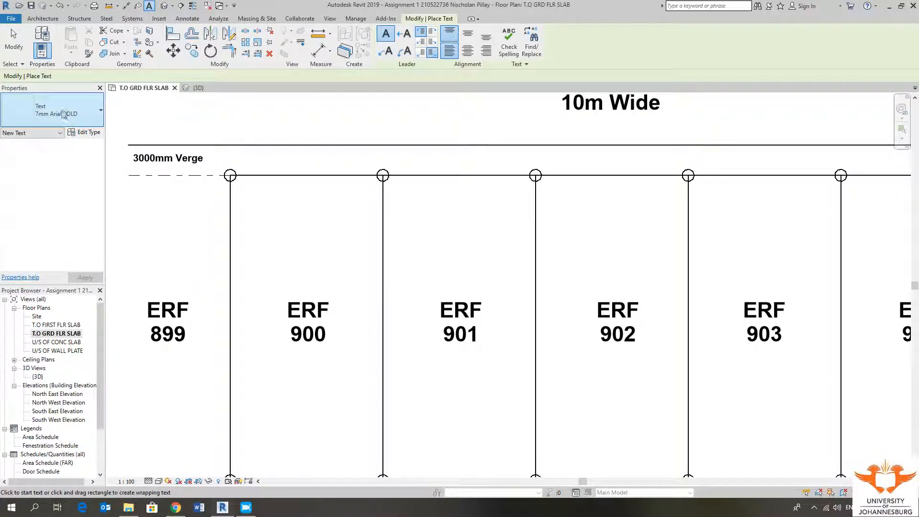
click(84, 133)
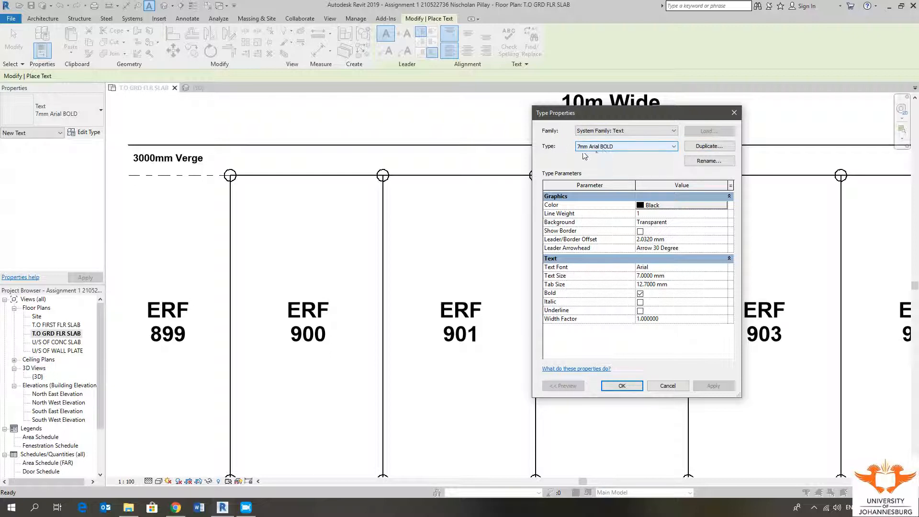
click(714, 151)
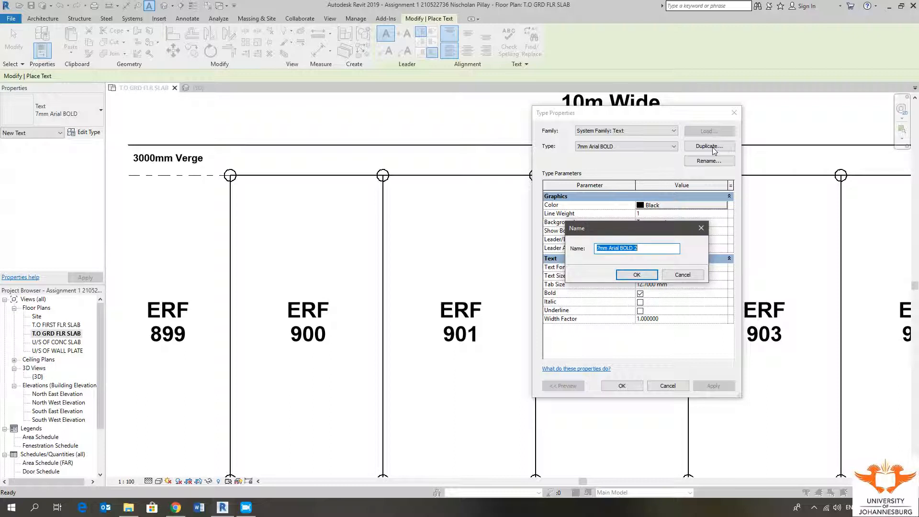
key(BackSpace)
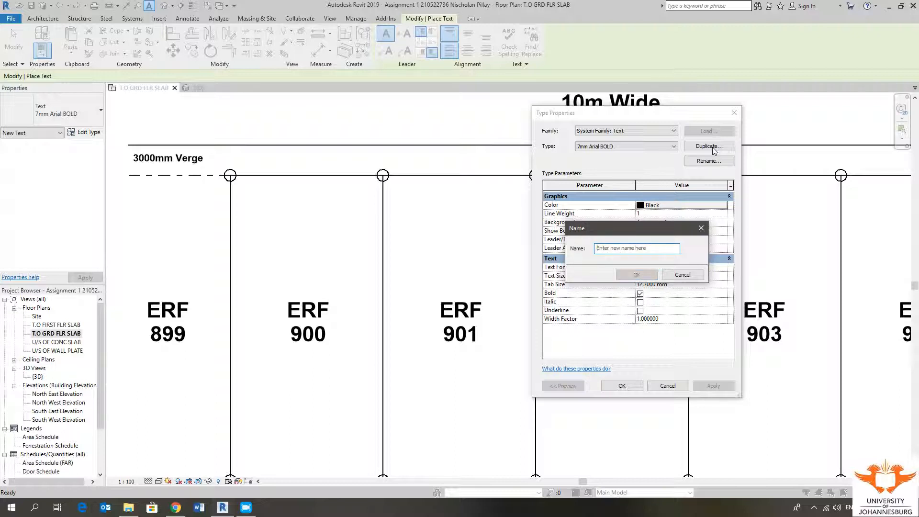
text(10)
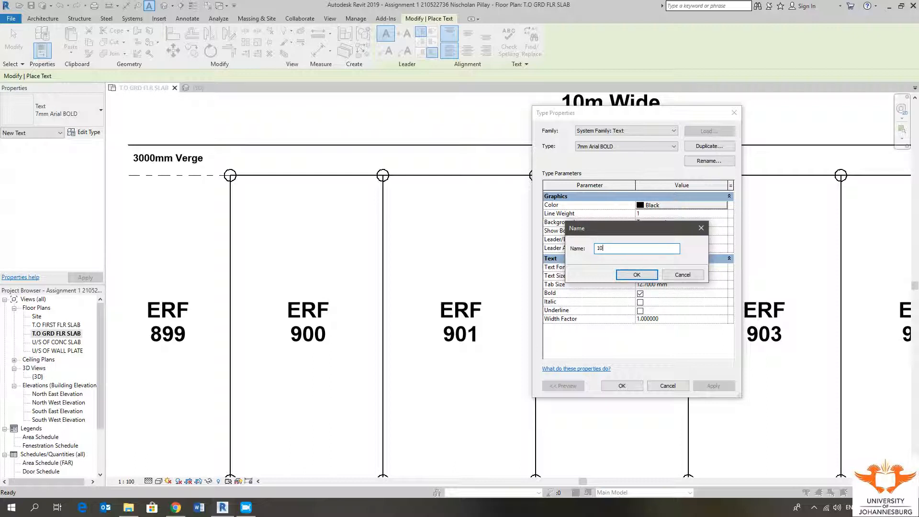
text(mm Arial Bold)
click(638, 274)
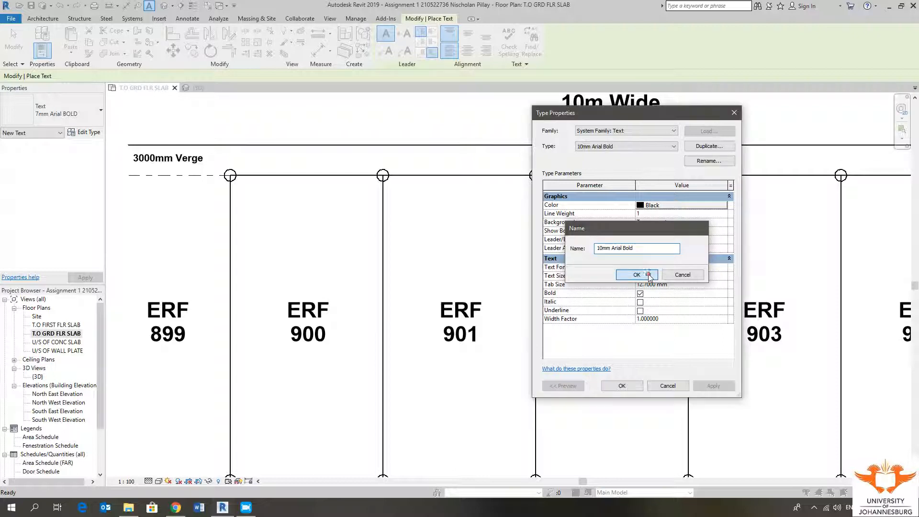
Step: Set the text size of the 10mm Arial Bold type to 10 mm and accept the type properties
click(670, 276)
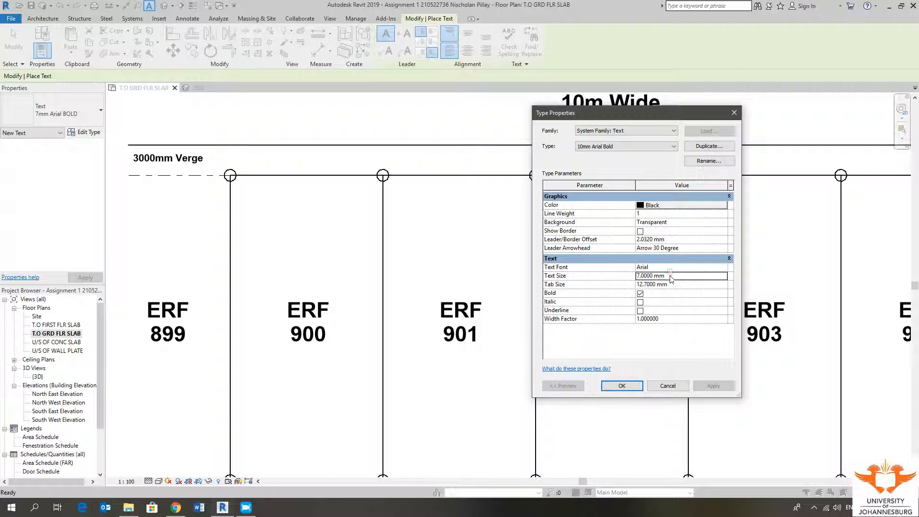
text(10)
click(661, 341)
click(622, 386)
Step: Place a 10mm Arial Bold text note "A" in the upper verge, near the corner circle between ERF 899 and ERF 900
middle_drag(343, 231, 354, 277)
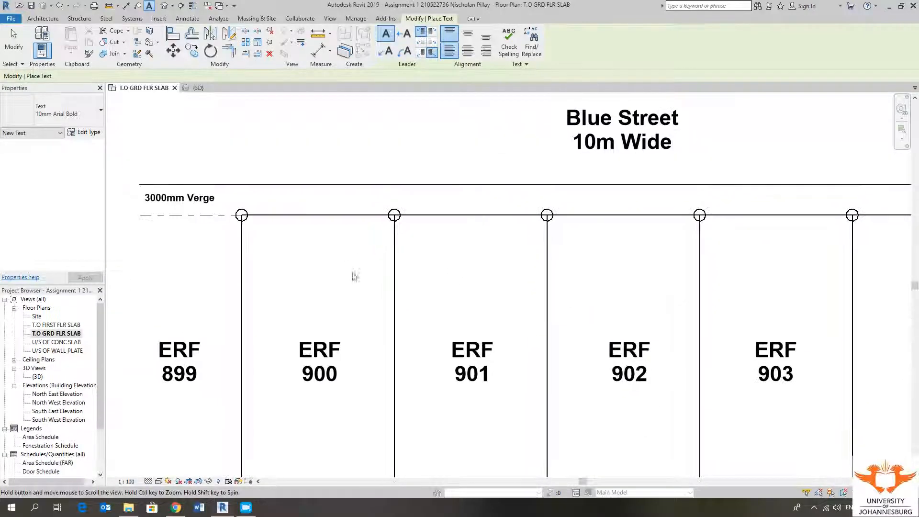
scroll(250, 195, up, 3)
scroll(306, 224, down, 3)
scroll(286, 211, up, 2)
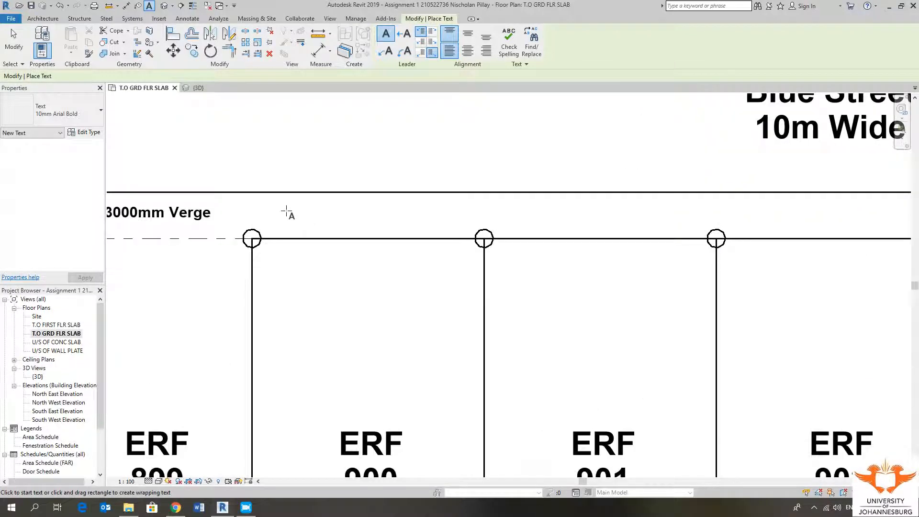
click(286, 211)
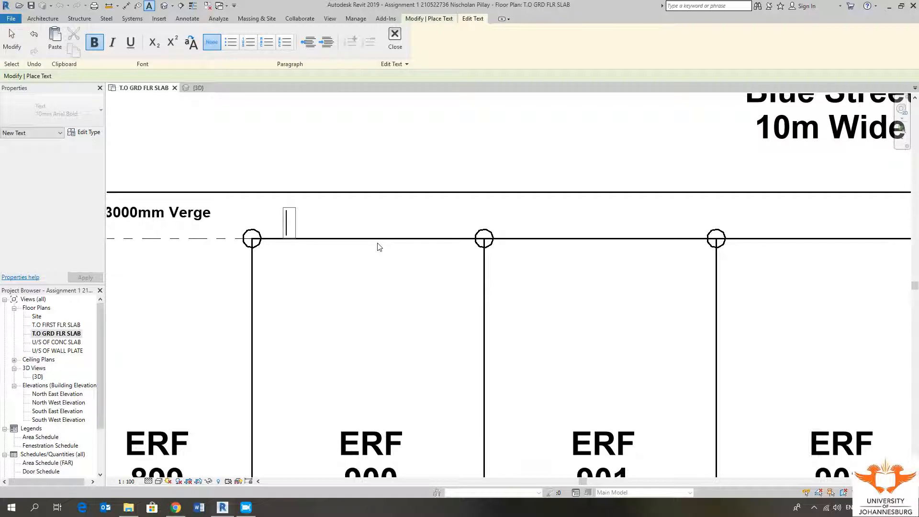
scroll(286, 243, down, 1)
scroll(287, 226, up, 2)
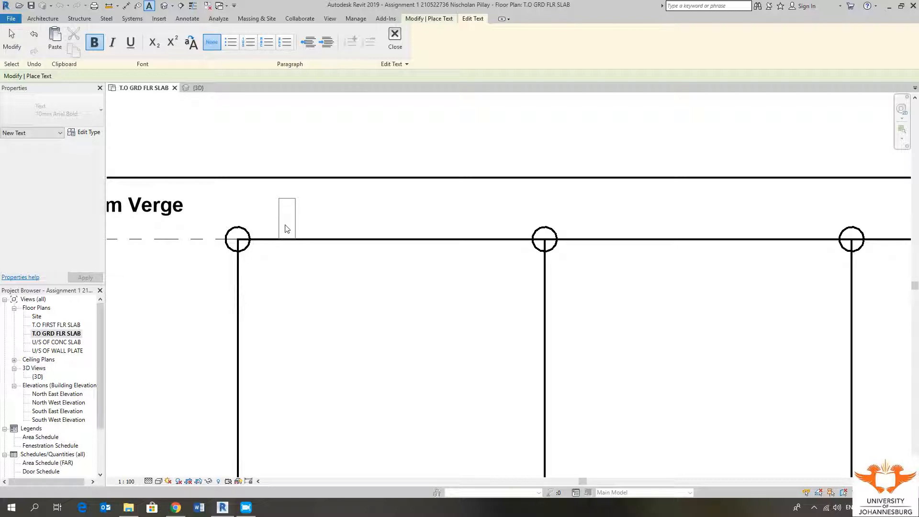
text(A)
click(318, 288)
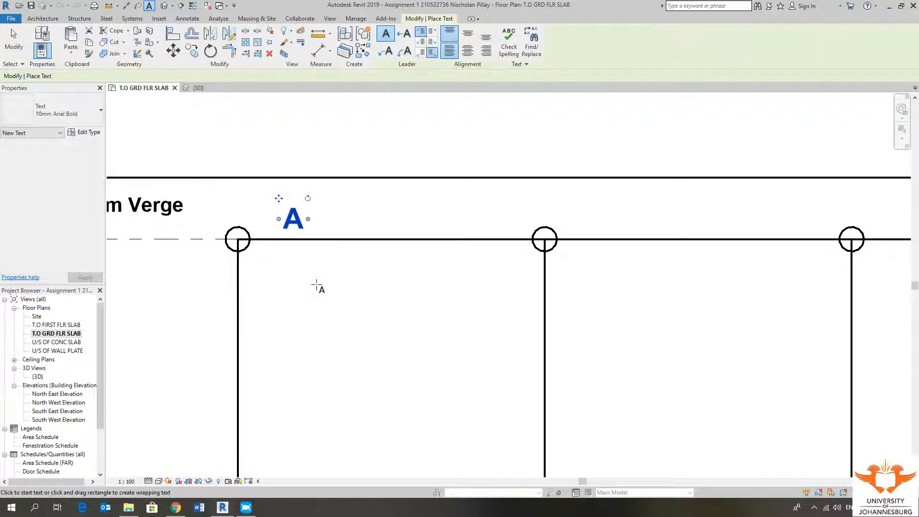
scroll(362, 281, down, 2)
key(Escape)
key(Escape)
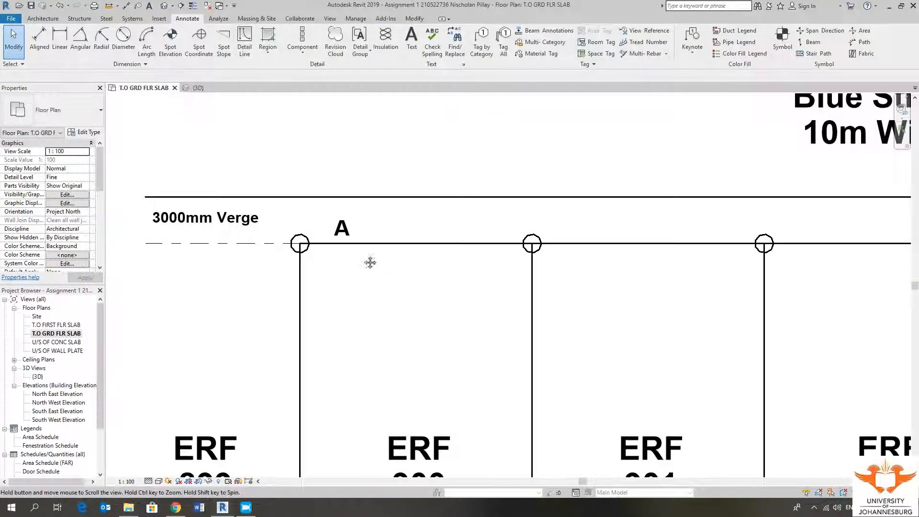
Step: Move the "A" note slightly closer to the upper corner circle between ERF 899 and ERF 900
middle_drag(370, 261, 453, 233)
drag(425, 203, 415, 201)
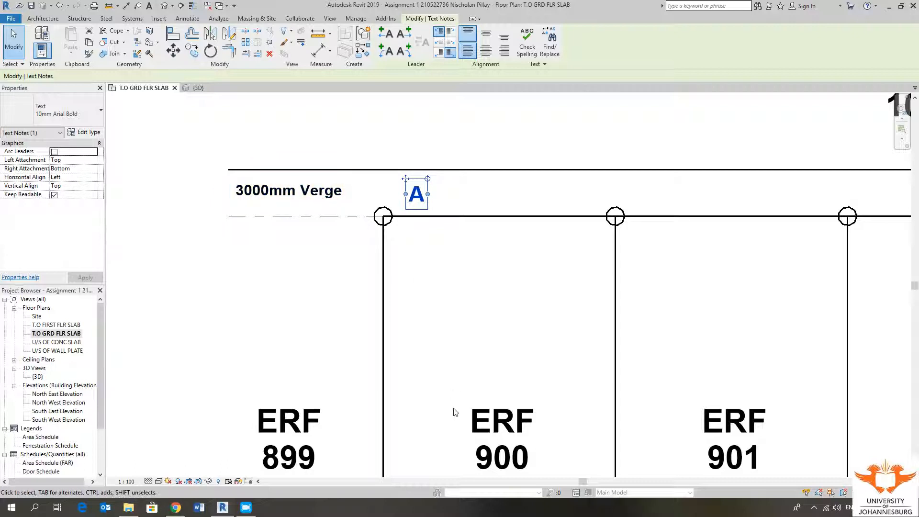
middle_drag(488, 329, 446, 314)
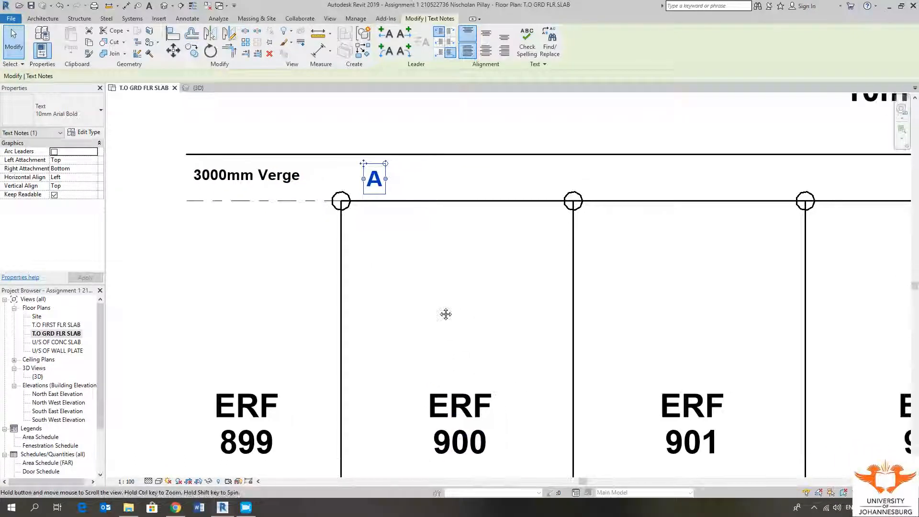
Step: Examine the corner circles along the upper and lower plot boundaries in relation to the "A" note
scroll(341, 179, down, 2)
middle_drag(400, 231, 359, 197)
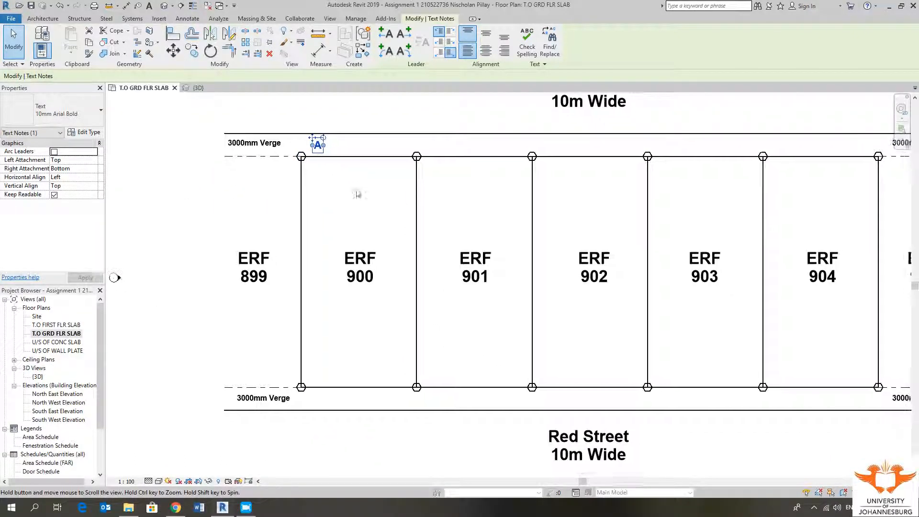
click(324, 166)
scroll(325, 143, up, 1)
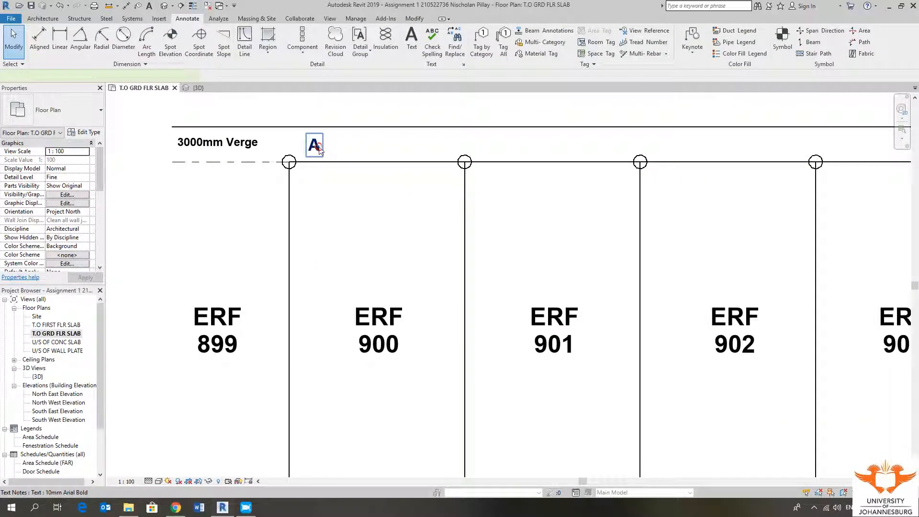
click(318, 145)
scroll(326, 181, down, 1)
middle_drag(289, 178, 252, 165)
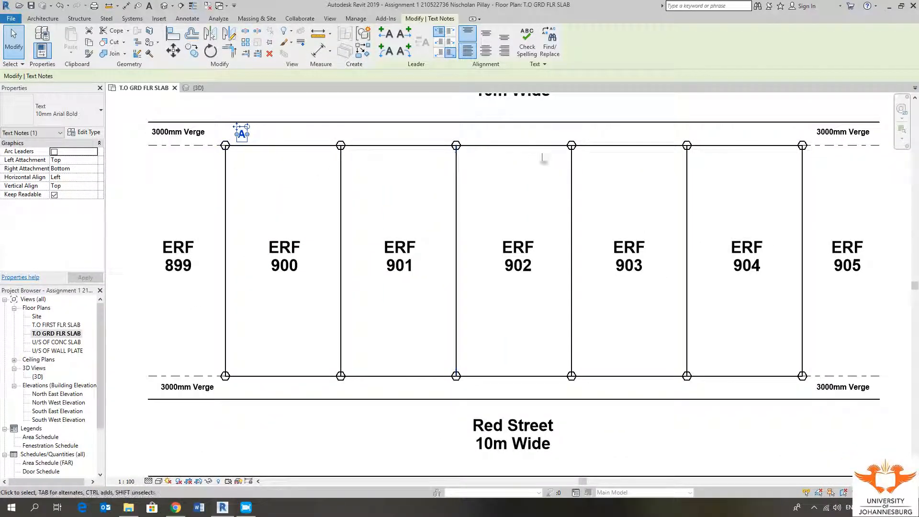
middle_drag(276, 198, 389, 226)
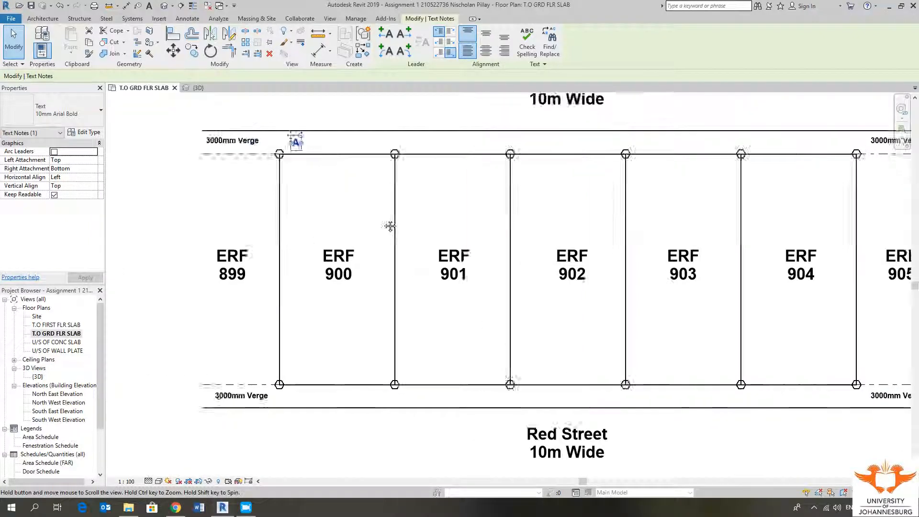
Step: Move the "A" note directly above the upper corner circle between ERF 899 and ERF 900, centred on it
scroll(362, 204, up, 1)
click(362, 203)
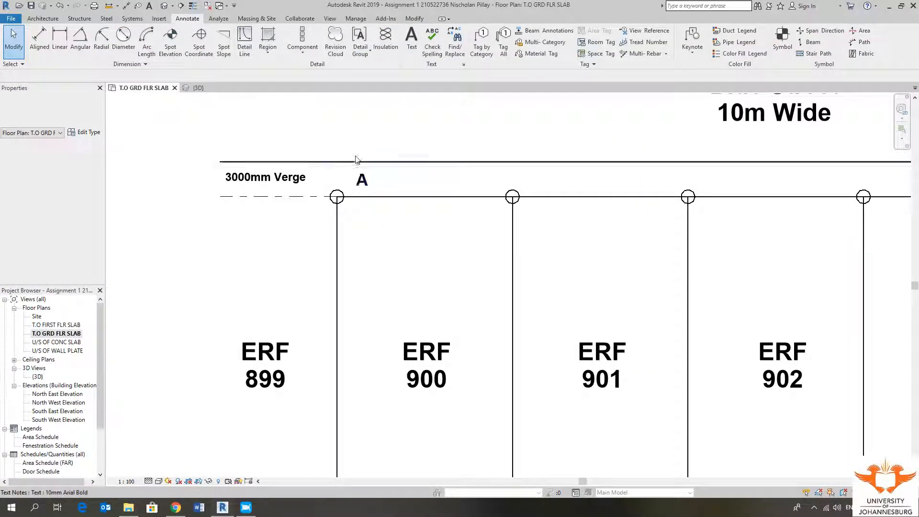
scroll(362, 199, up, 1)
click(367, 200)
scroll(363, 198, up, 1)
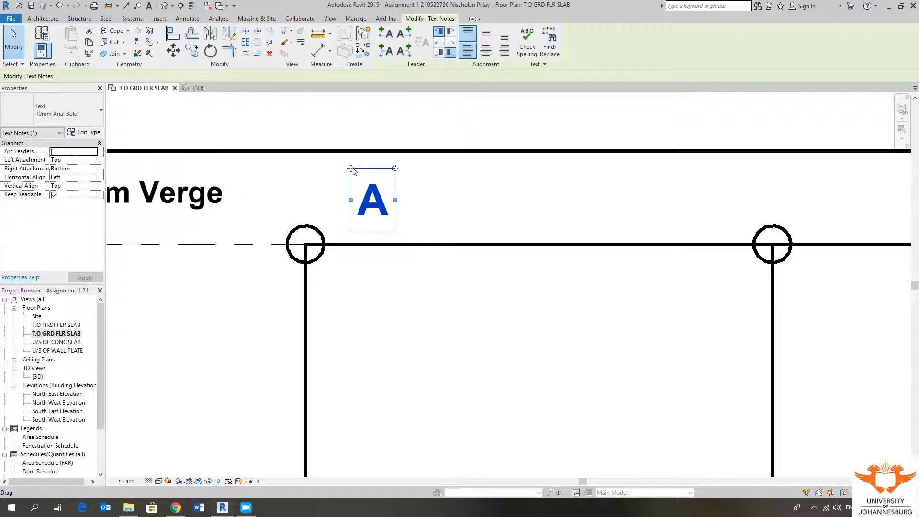
ctrl+drag(351, 168, 284, 177)
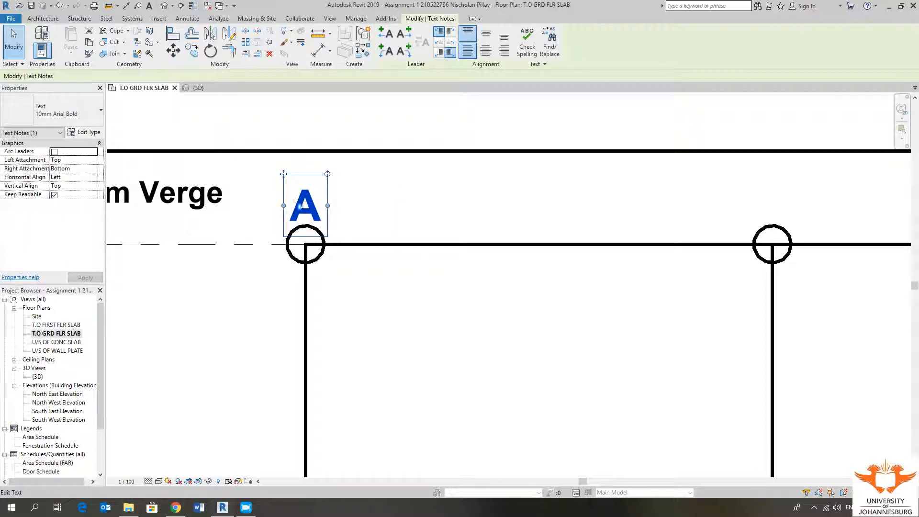
Step: Copy the "A" note from its circle's centre to the other five corner circles along the upper plot boundary
middle_drag(392, 217, 324, 213)
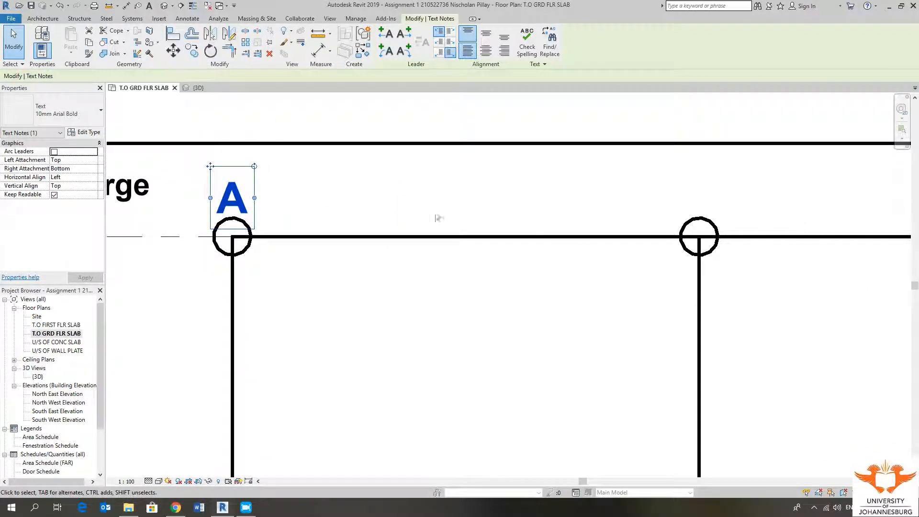
middle_drag(447, 214, 389, 193)
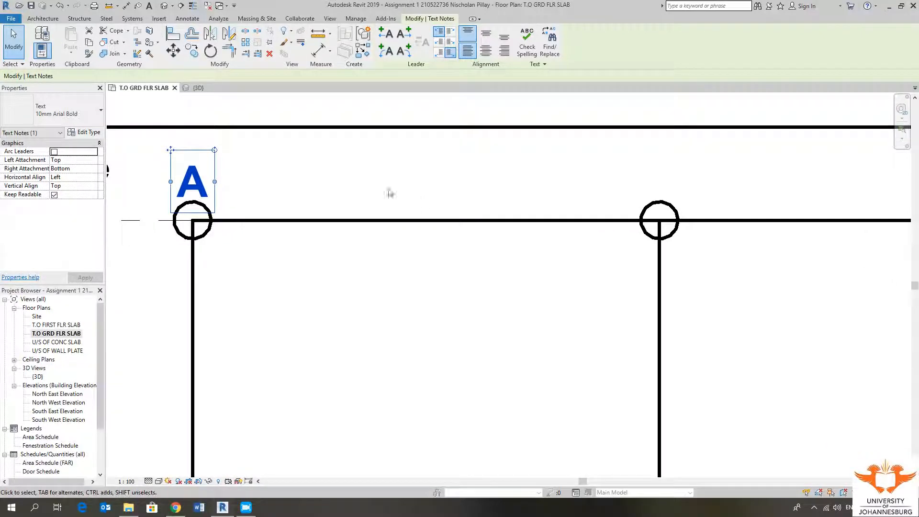
click(192, 51)
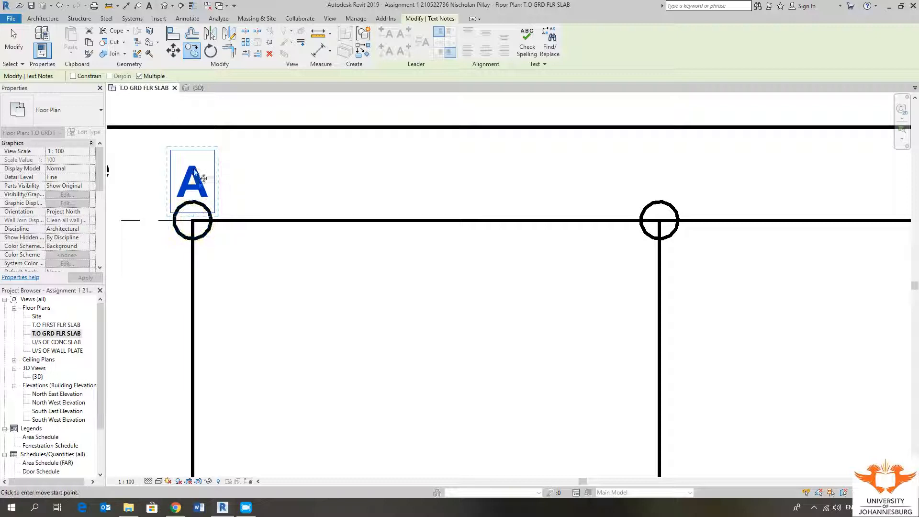
click(192, 221)
scroll(193, 221, down, 2)
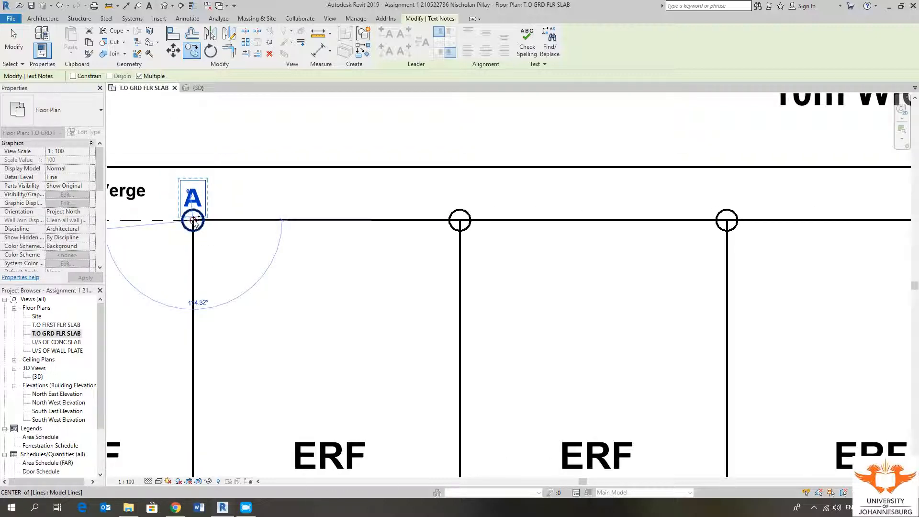
click(461, 220)
middle_drag(424, 219, 478, 203)
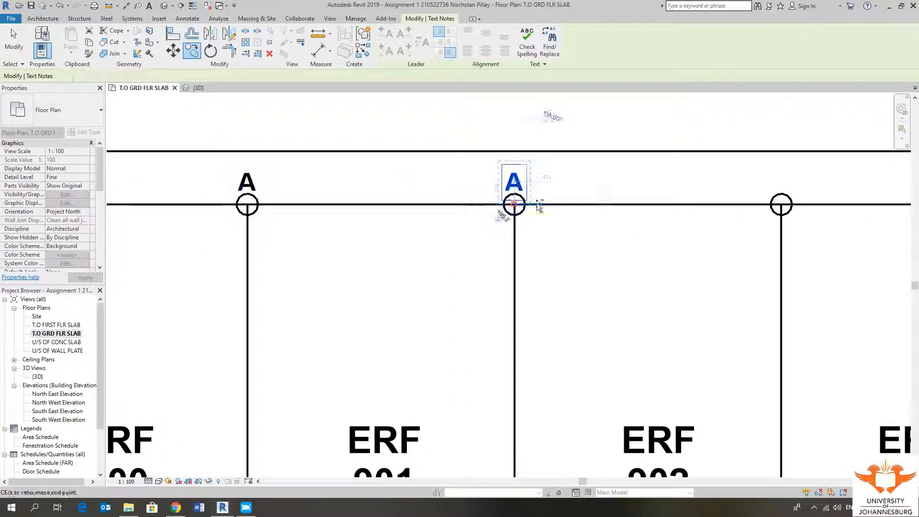
middle_drag(539, 207, 192, 197)
click(433, 195)
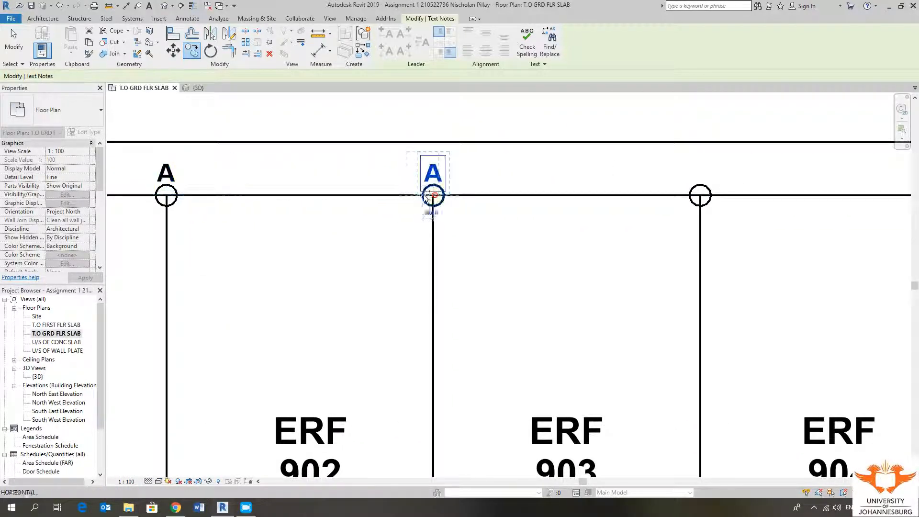
middle_drag(574, 216, 382, 211)
click(456, 189)
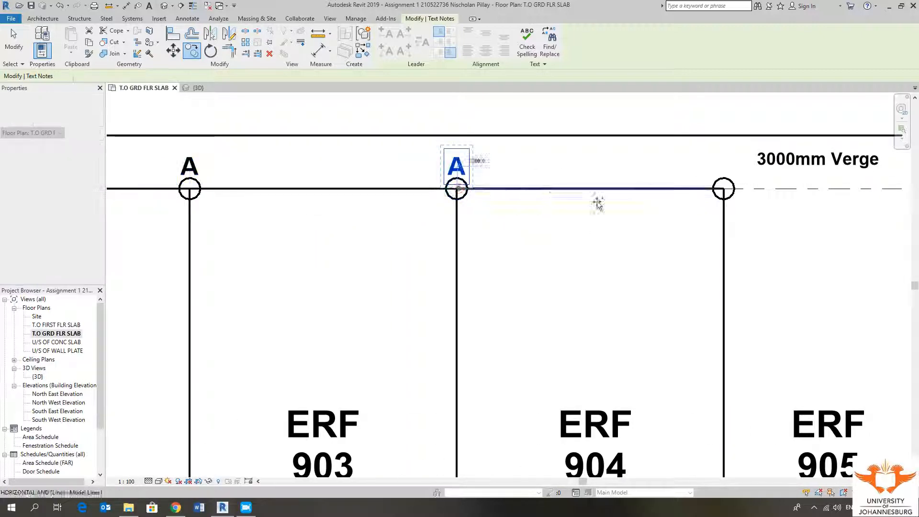
click(723, 188)
Step: Place another copy of the "A" note directly below the lower corner circle between ERF 904 and ERF 905 and end the copying
scroll(723, 188, down, 3)
middle_drag(741, 328, 689, 184)
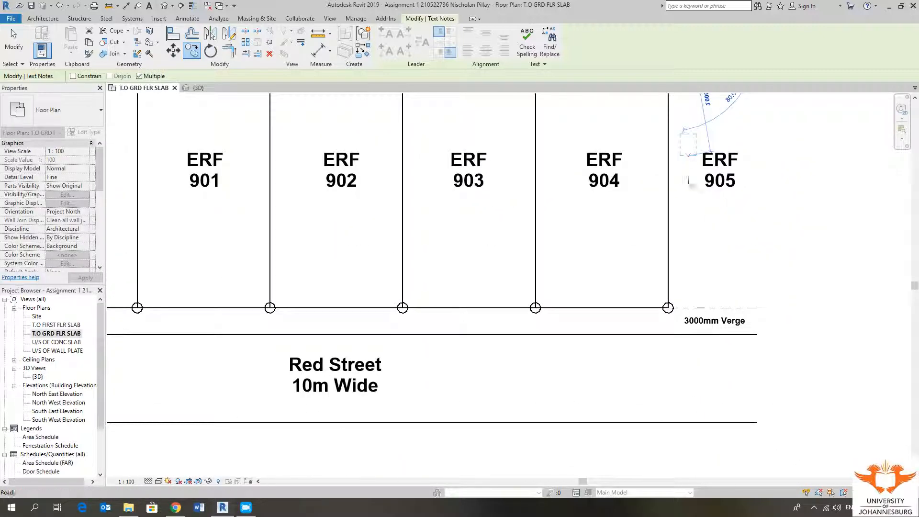
scroll(668, 311, up, 3)
click(661, 369)
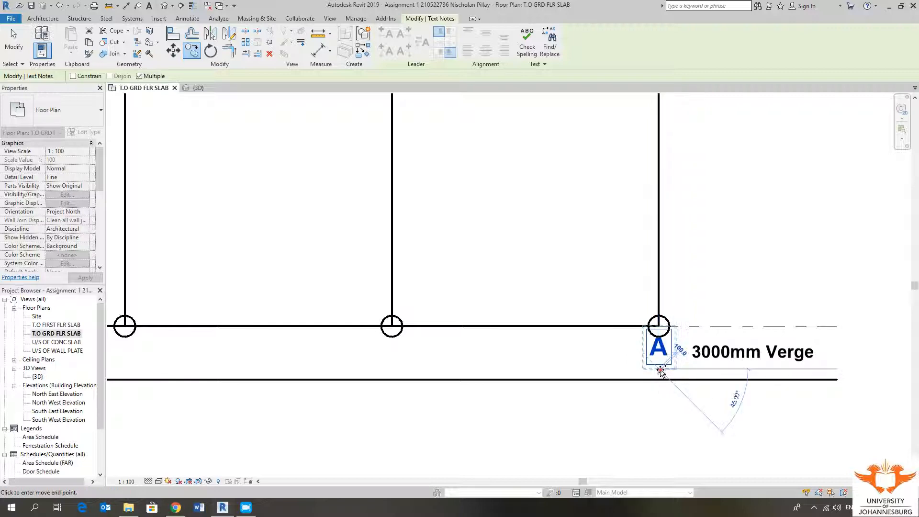
key(Escape)
key(Escape)
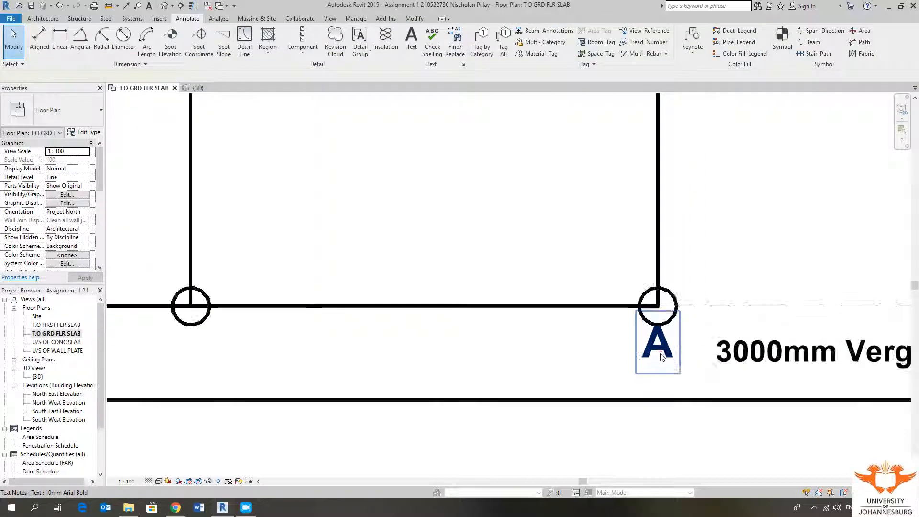
Step: Copy the "A" note below the lower corner circle between ERF 904 and ERF 905 to the other five circles along the lower plot boundary
click(661, 355)
scroll(651, 341, up, 3)
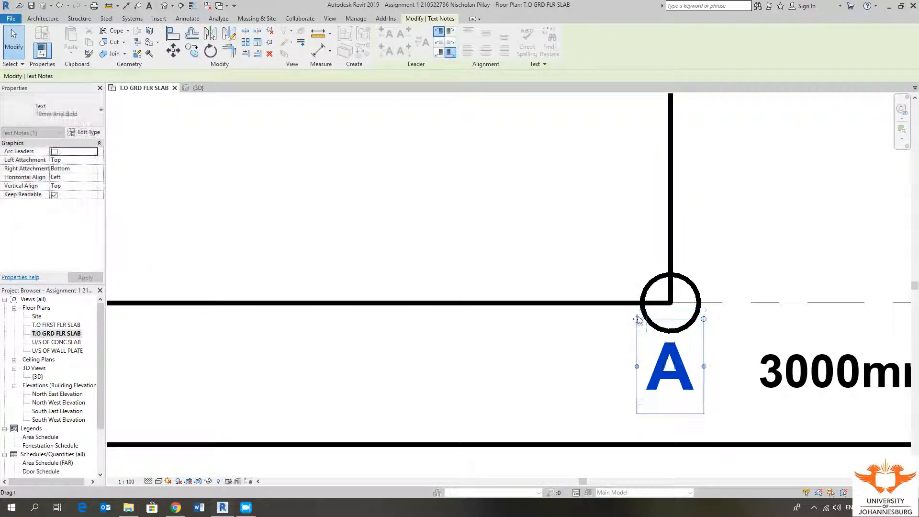
scroll(637, 318, down, 2)
middle_drag(540, 255, 568, 243)
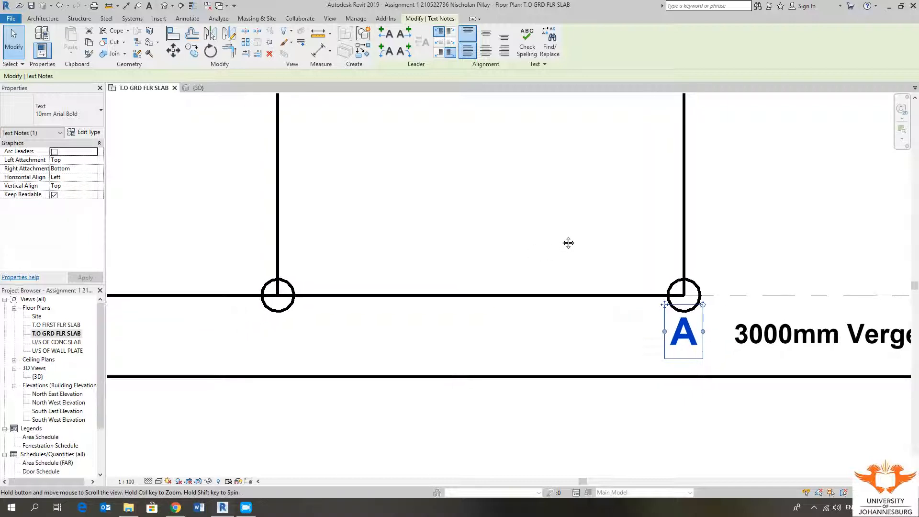
click(192, 51)
click(685, 317)
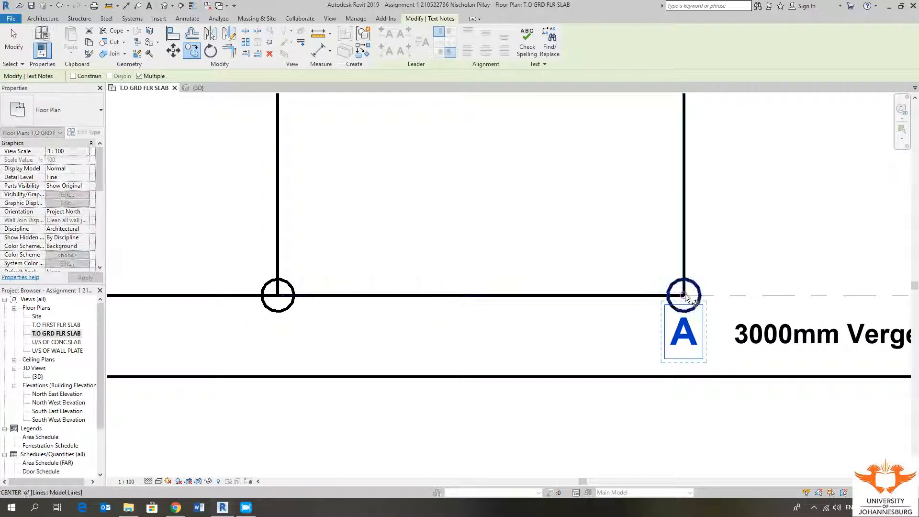
click(278, 296)
scroll(306, 324, down, 2)
middle_drag(212, 318, 574, 316)
click(429, 307)
middle_drag(267, 312, 565, 338)
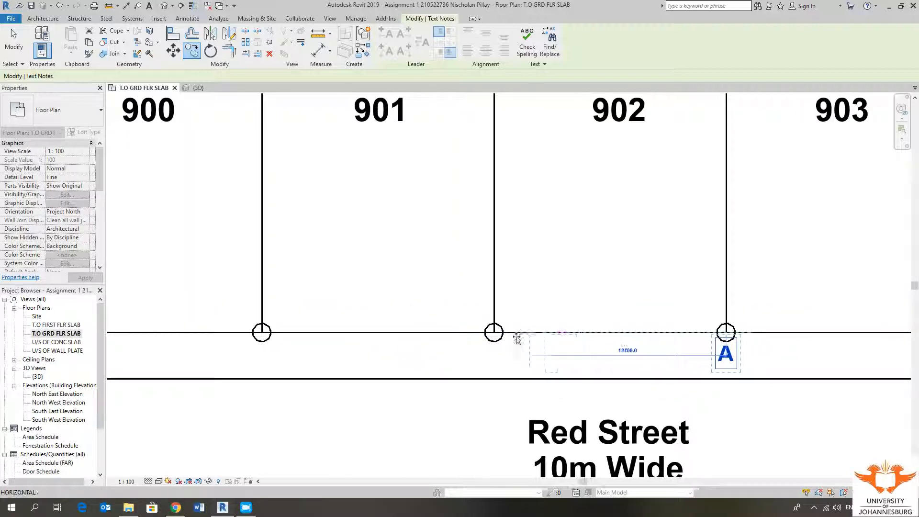
click(494, 331)
middle_drag(334, 337, 563, 345)
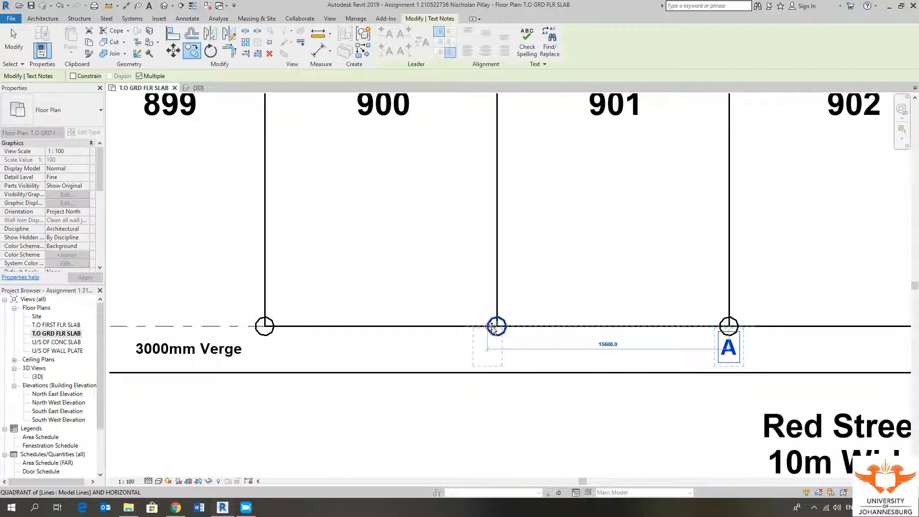
click(497, 326)
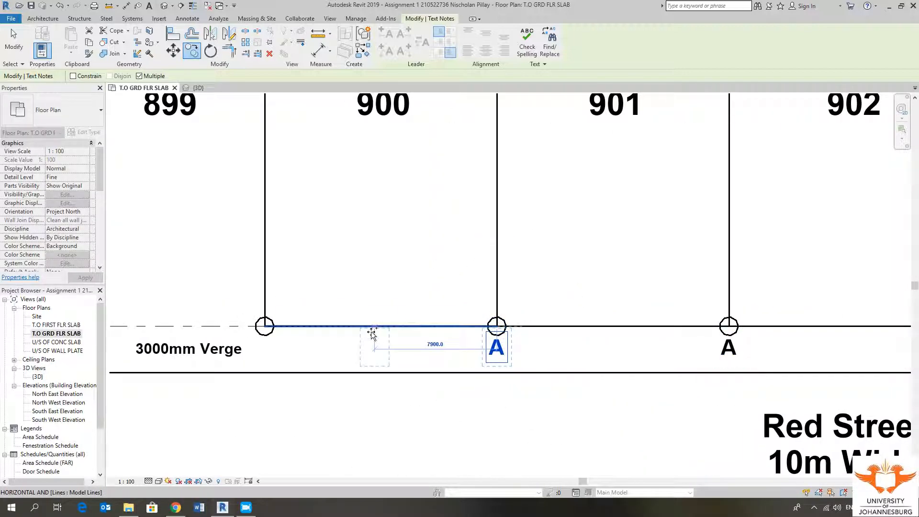
click(264, 326)
key(Escape)
key(Escape)
scroll(400, 314, down, 4)
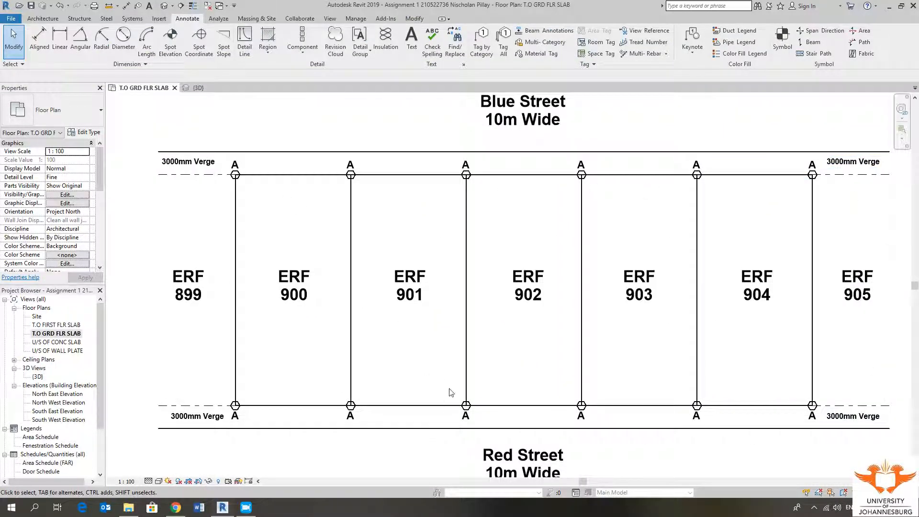
Step: Change the note at the upper corner circle between ERF 900 and ERF 901 to "B"
scroll(353, 166, up, 3)
scroll(354, 171, up, 2)
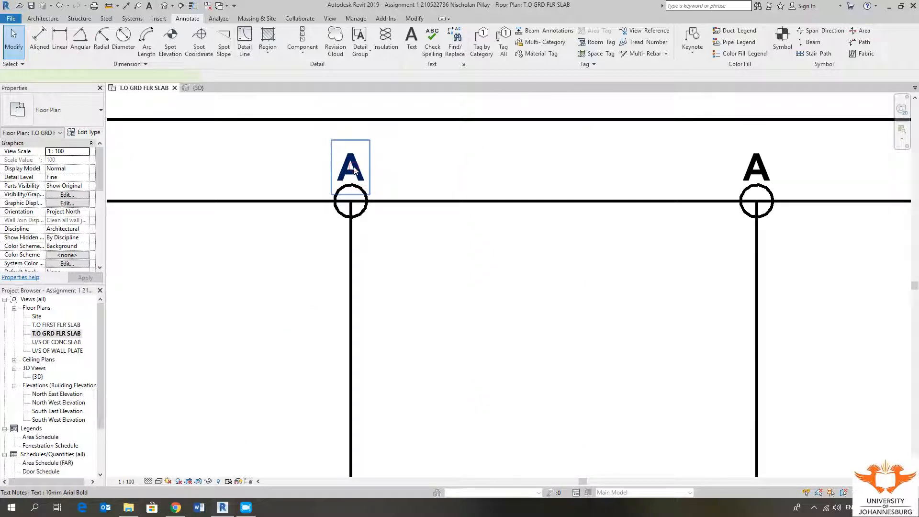
click(354, 170)
click(360, 168)
key(BackSpace)
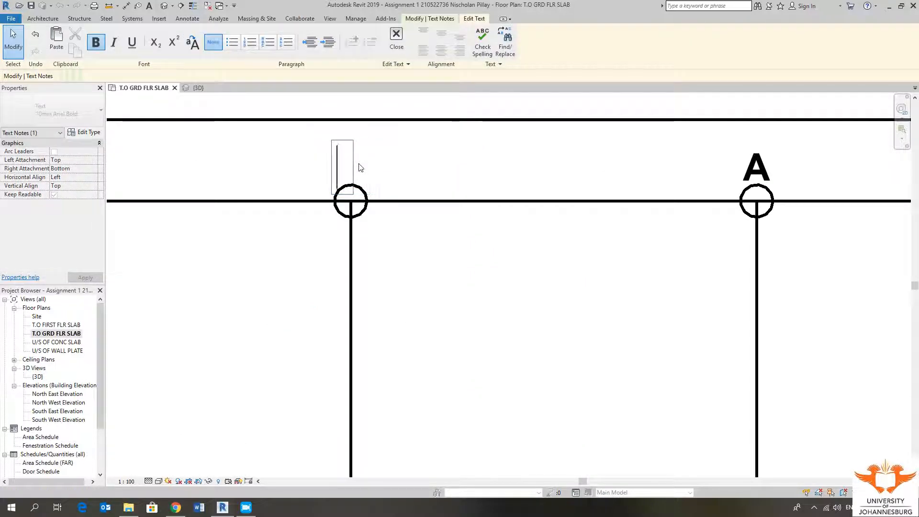
text(B)
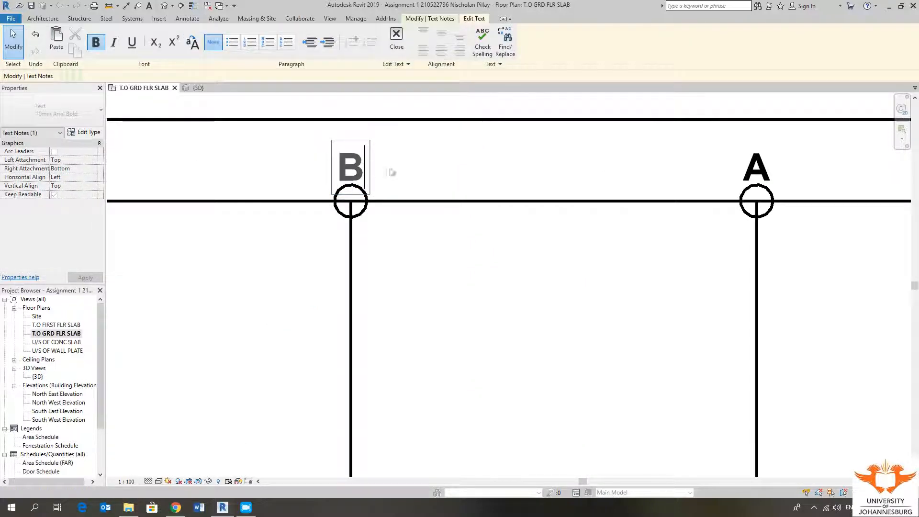
click(391, 173)
Step: Change the note at the upper corner circle between ERF 901 and ERF 902 to "C"
scroll(392, 172, down, 2)
scroll(597, 267, up, 2)
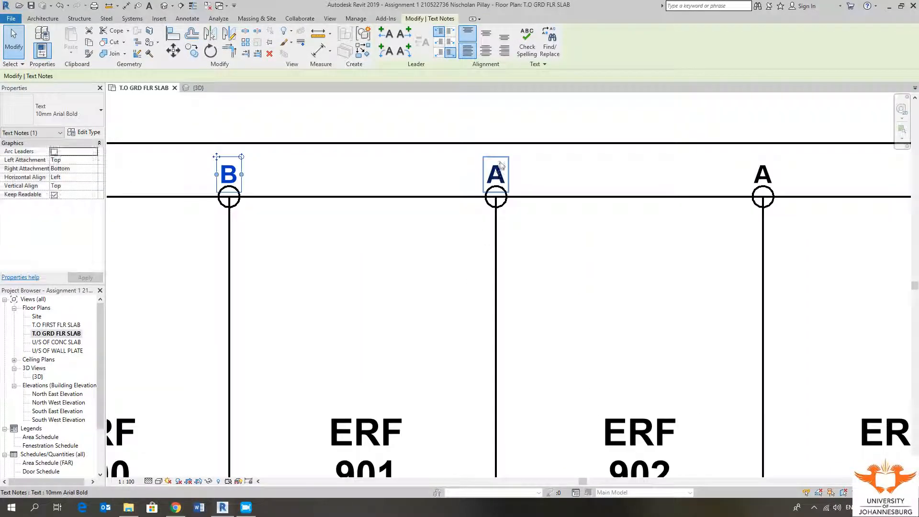
click(501, 172)
click(499, 172)
key(BackSpace)
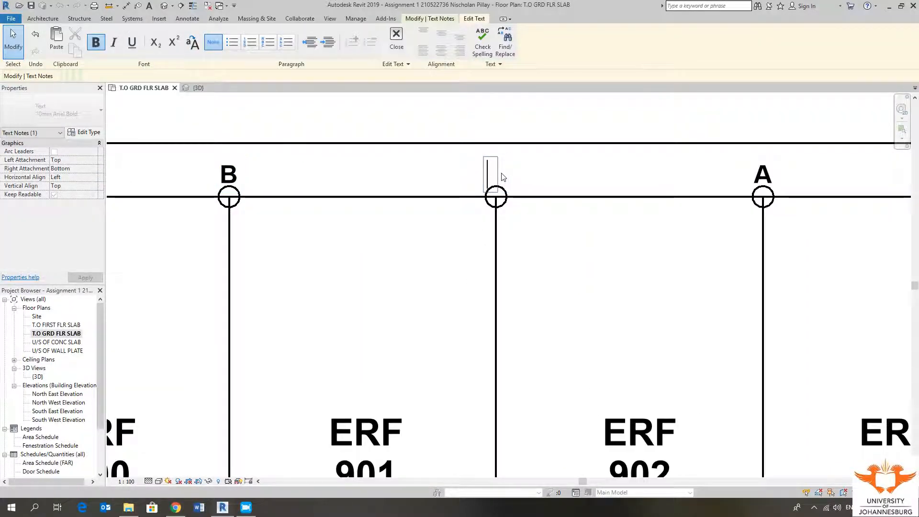
text(C)
click(444, 246)
Step: Change the note at the upper corner circle between ERF 902 and ERF 903 to "D"
middle_drag(740, 237, 372, 273)
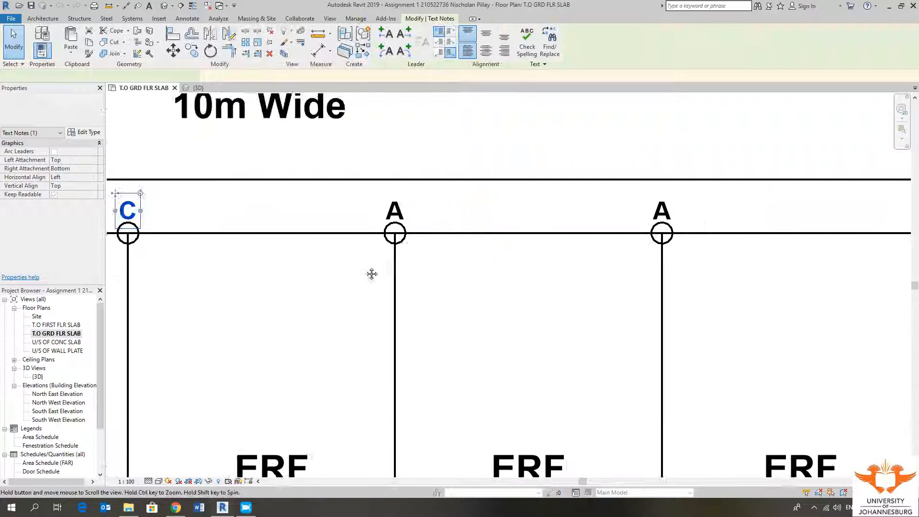
double_click(396, 209)
key(BackSpace)
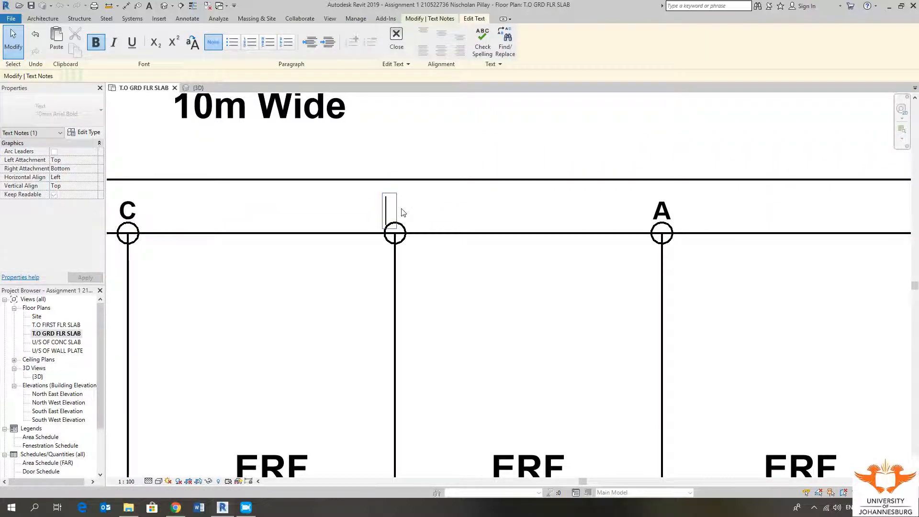
text(D)
click(589, 208)
Step: Change the note at the upper corner circle between ERF 903 and ERF 904 to "E"
middle_drag(589, 207, 357, 213)
click(420, 211)
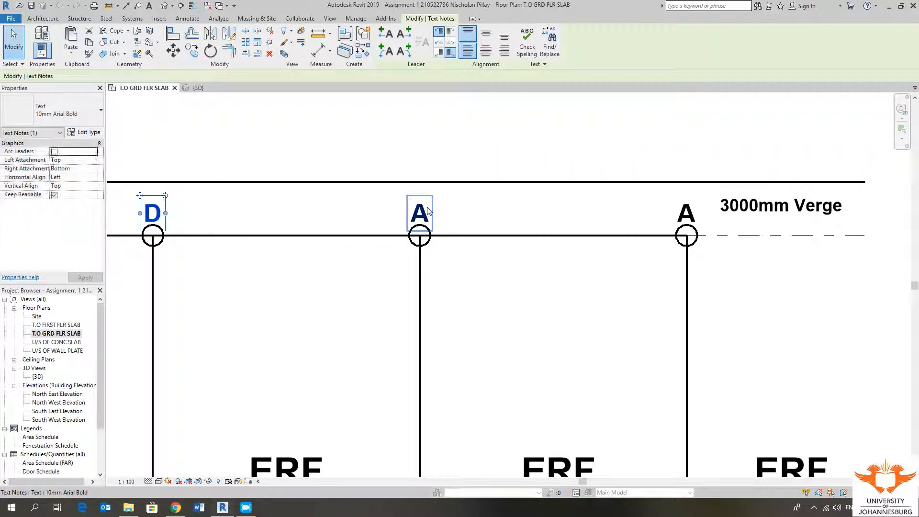
double_click(428, 209)
key(BackSpace)
text(E)
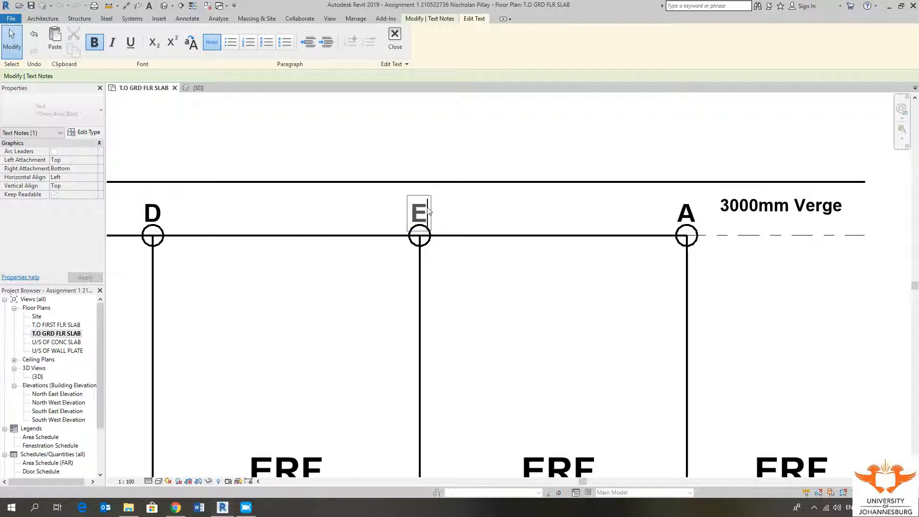
click(658, 209)
Step: Change the note at the upper corner circle between ERF 904 and ERF 905 to "F"
middle_drag(659, 210, 505, 210)
double_click(538, 212)
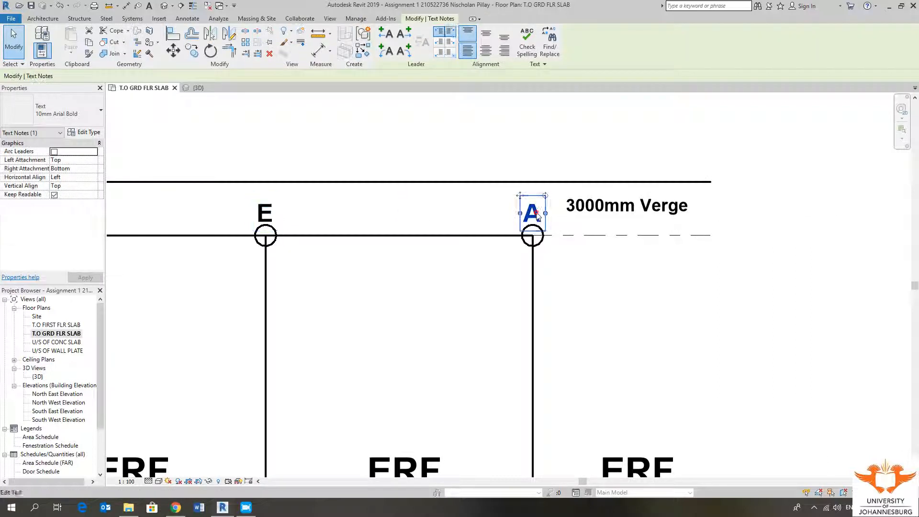
key(BackSpace)
text(F)
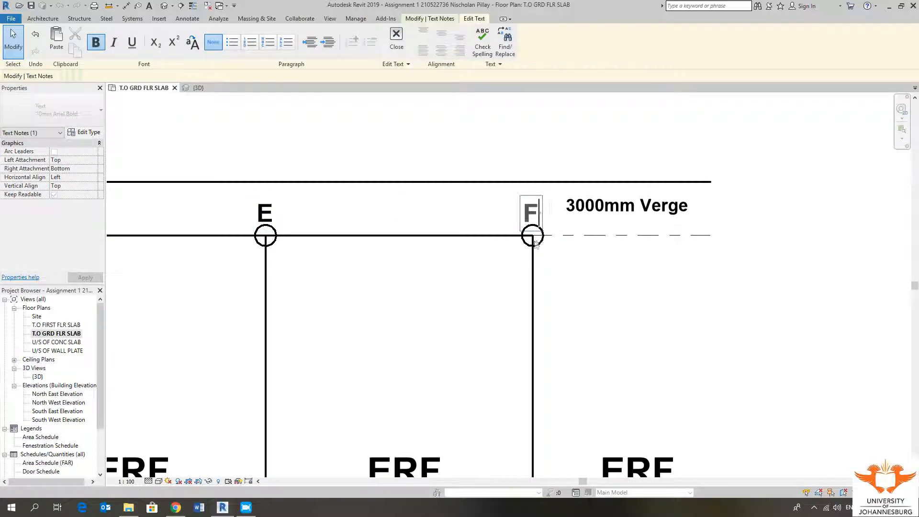
click(513, 303)
Step: Change the note at the lower corner circle between ERF 904 and ERF 905 to "G"
scroll(455, 259, down, 5)
middle_drag(466, 297, 446, 91)
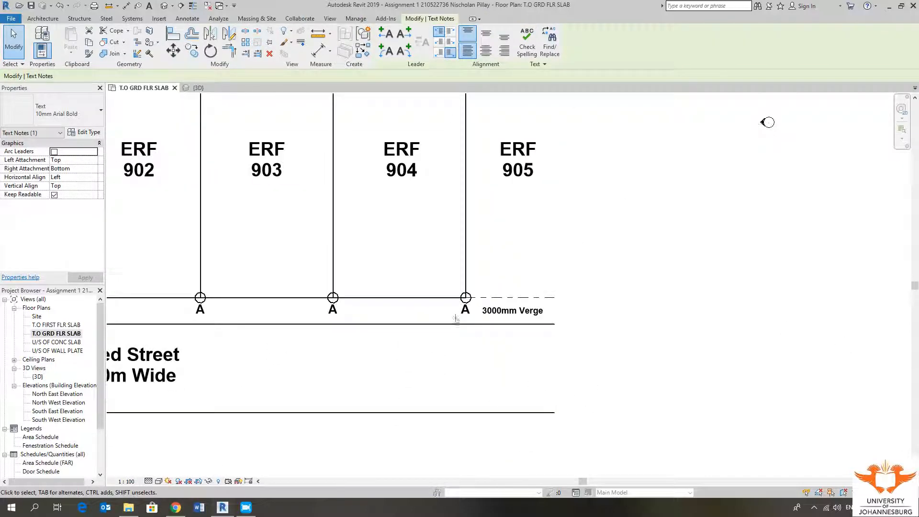
scroll(455, 318, up, 6)
double_click(488, 305)
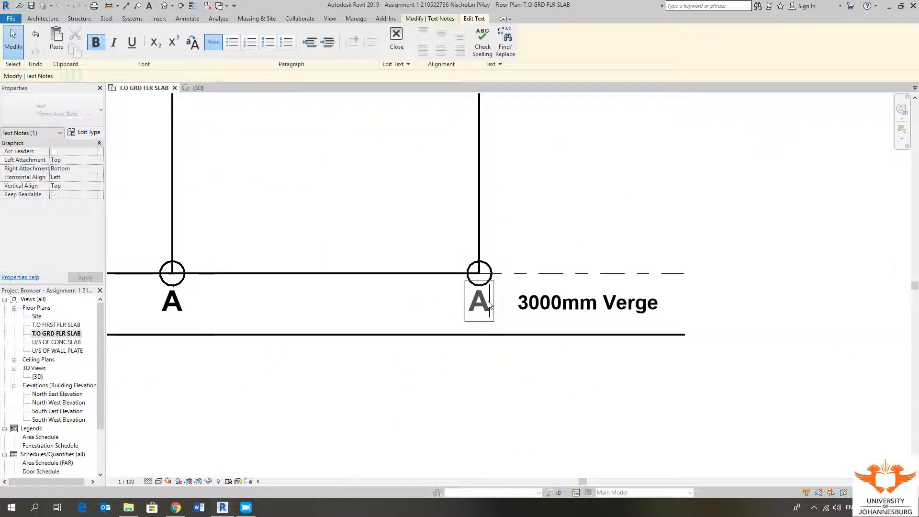
key(BackSpace)
scroll(479, 337, down, 3)
middle_drag(466, 335, 464, 379)
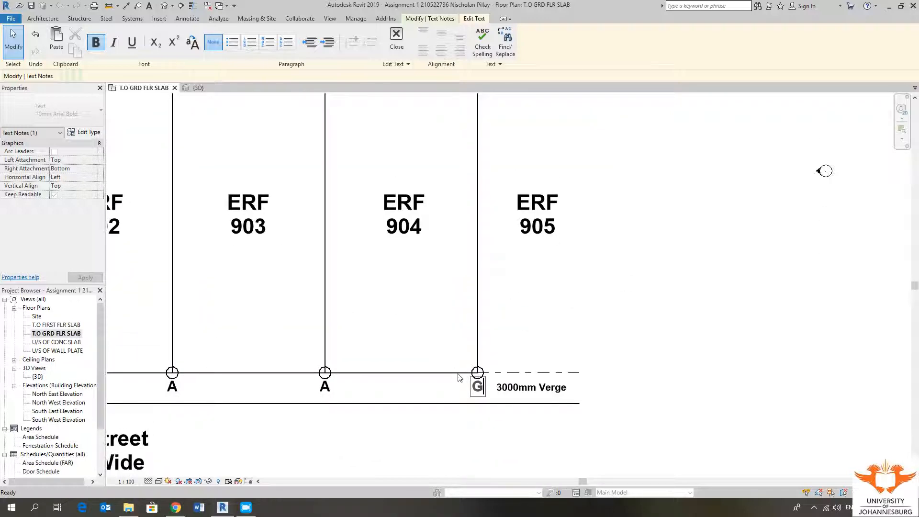
click(423, 326)
Step: Change the note at the lower corner circle between ERF 903 and ERF 904 to "H"
middle_drag(363, 358, 470, 320)
scroll(440, 337, up, 3)
click(431, 362)
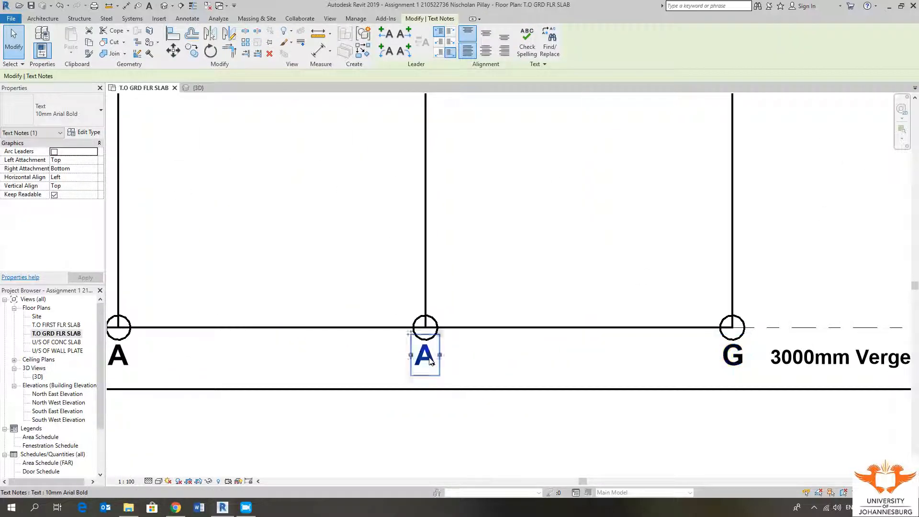
double_click(431, 361)
key(BackSpace)
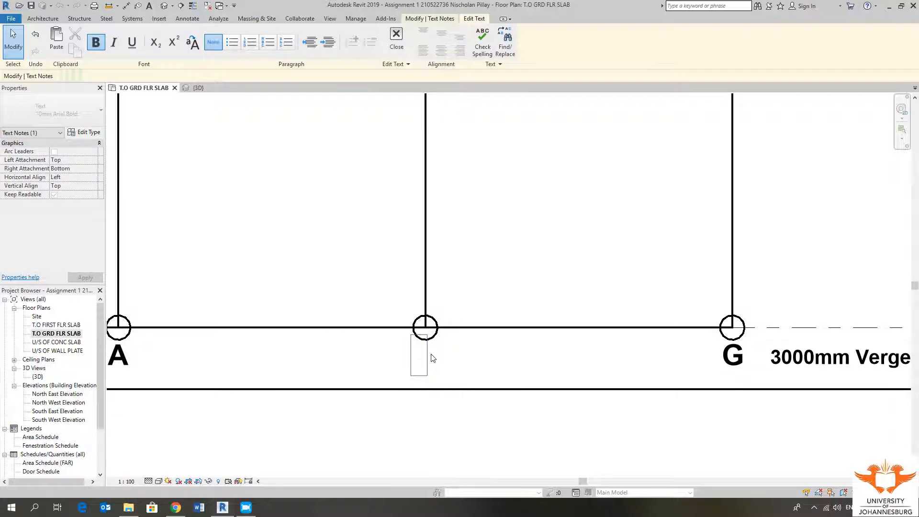
text(H)
click(360, 297)
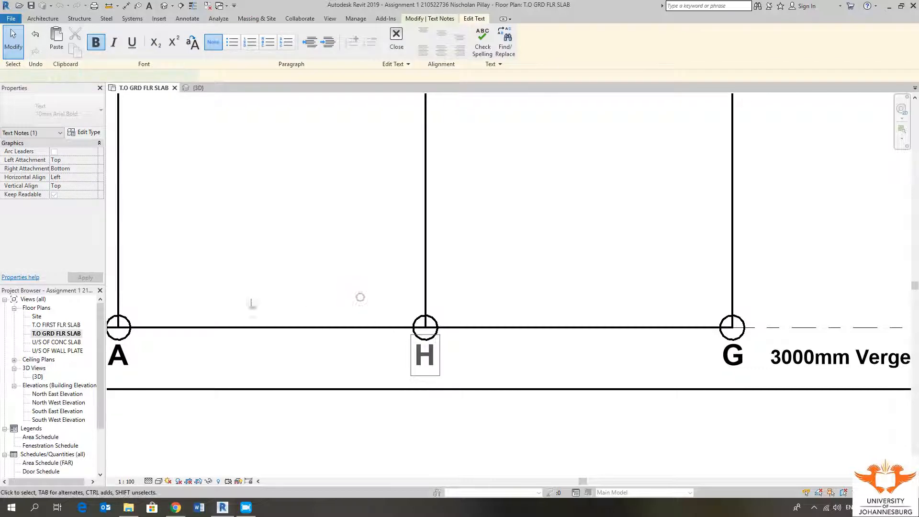
Step: Change the note at the lower corner circle between ERF 902 and ERF 903 to "I"
middle_drag(253, 304, 495, 290)
click(373, 346)
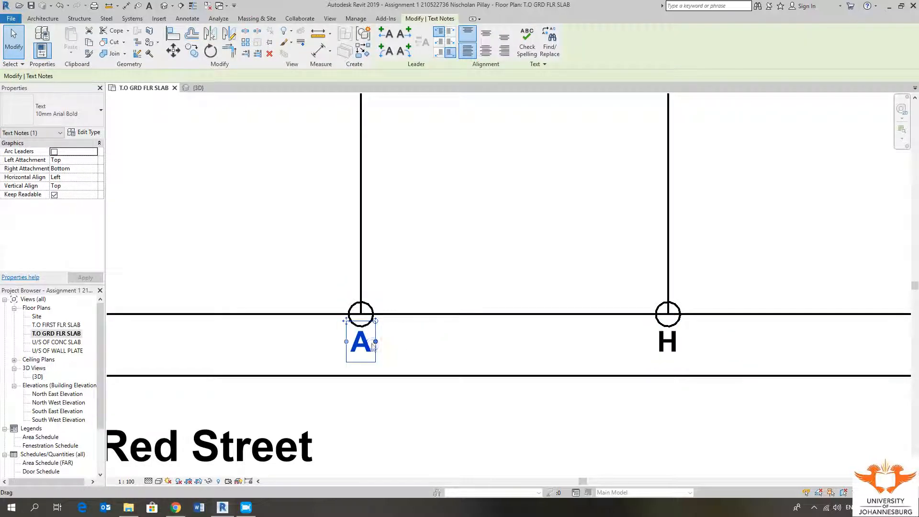
double_click(359, 347)
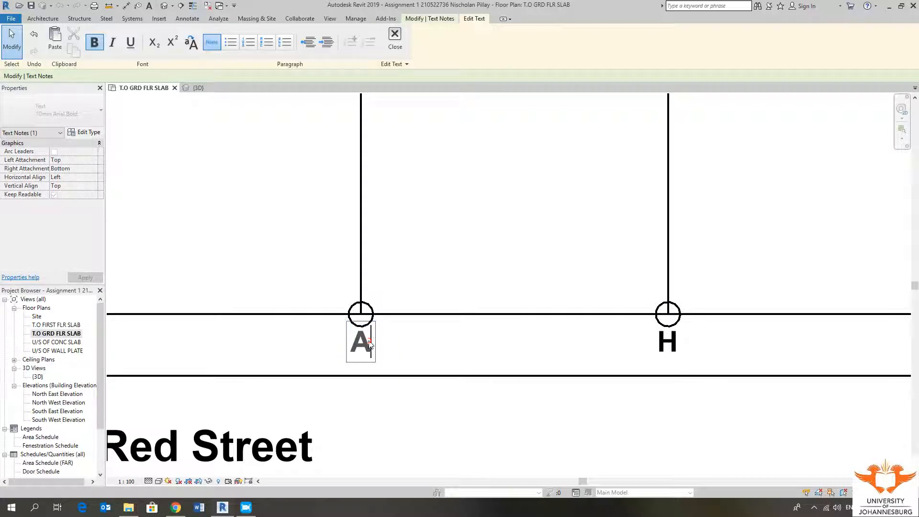
key(BackSpace)
click(415, 344)
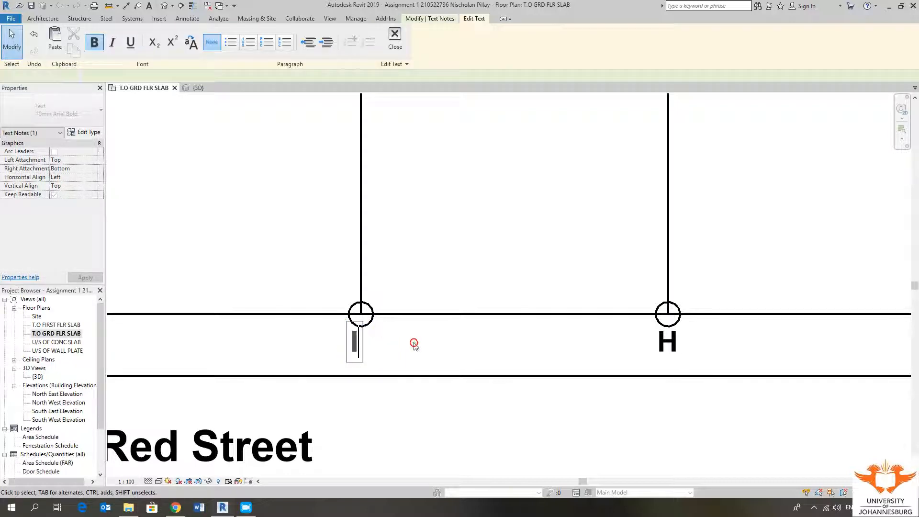
Step: Change the note at the lower corner circle between ERF 901 and ERF 902 to "J"
scroll(414, 343, down, 2)
middle_drag(232, 345, 386, 344)
scroll(383, 344, up, 2)
click(446, 352)
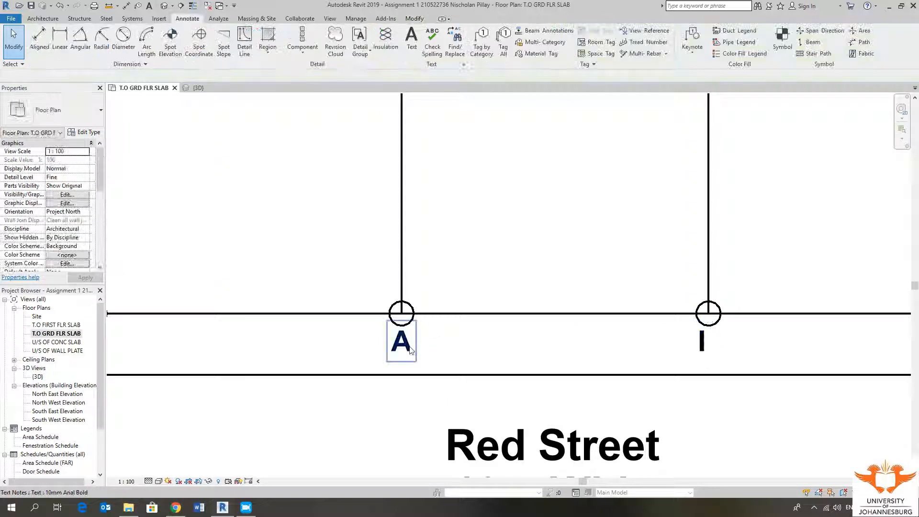
double_click(410, 348)
text(J)
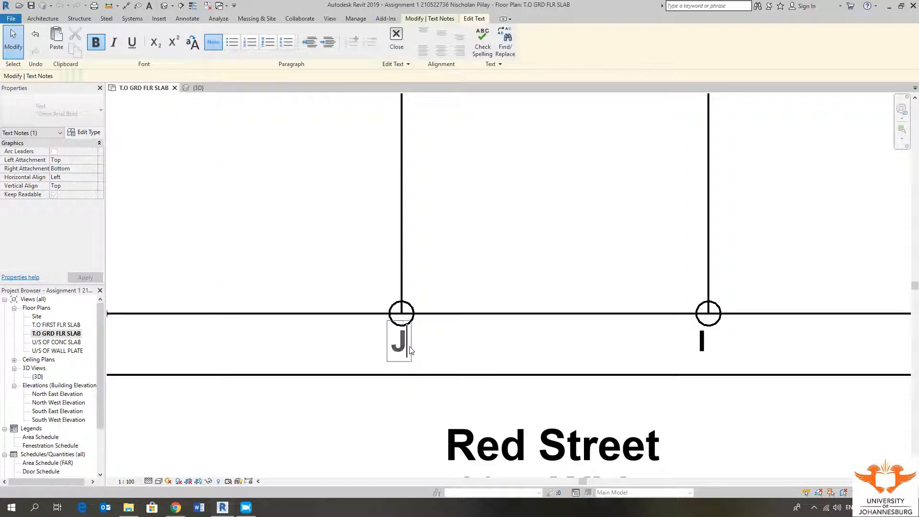
click(458, 347)
Step: Change the note at the lower corner circle between ERF 900 and ERF 901 to "K"
scroll(456, 347, down, 3)
middle_drag(240, 348, 404, 344)
scroll(403, 343, up, 4)
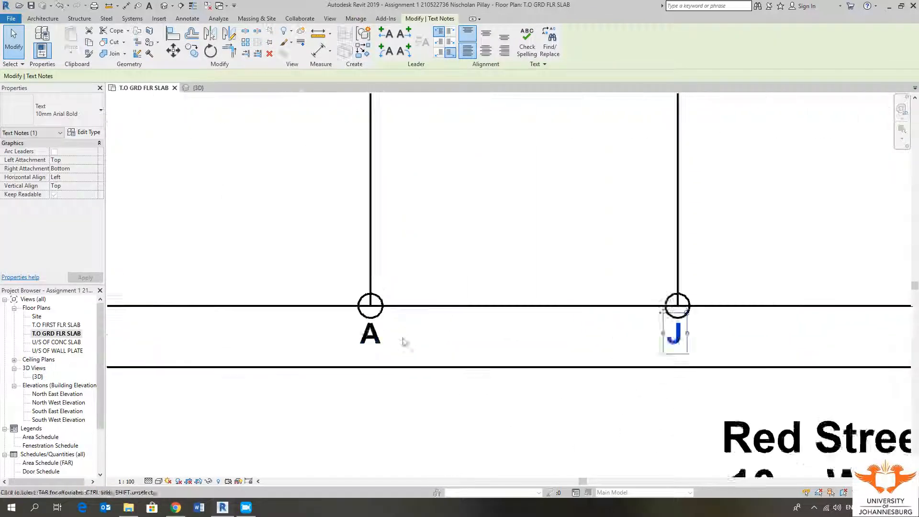
double_click(379, 339)
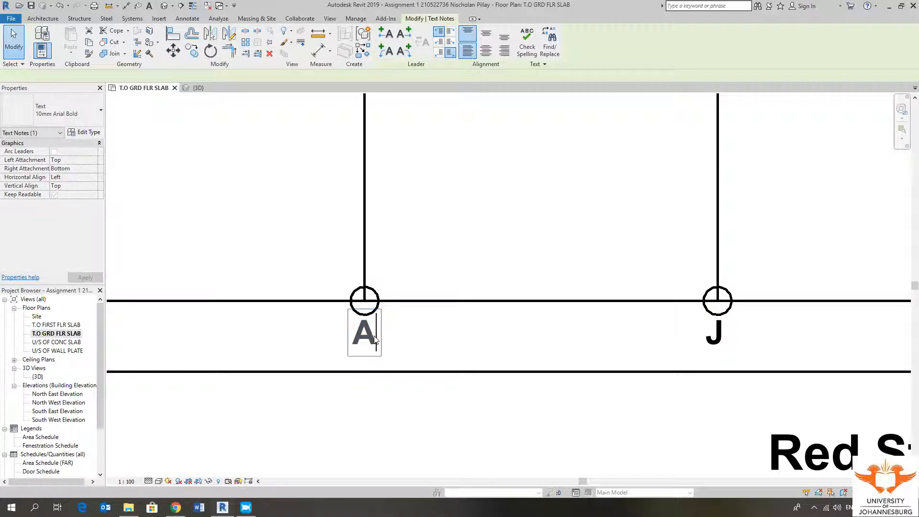
click(375, 339)
text(K)
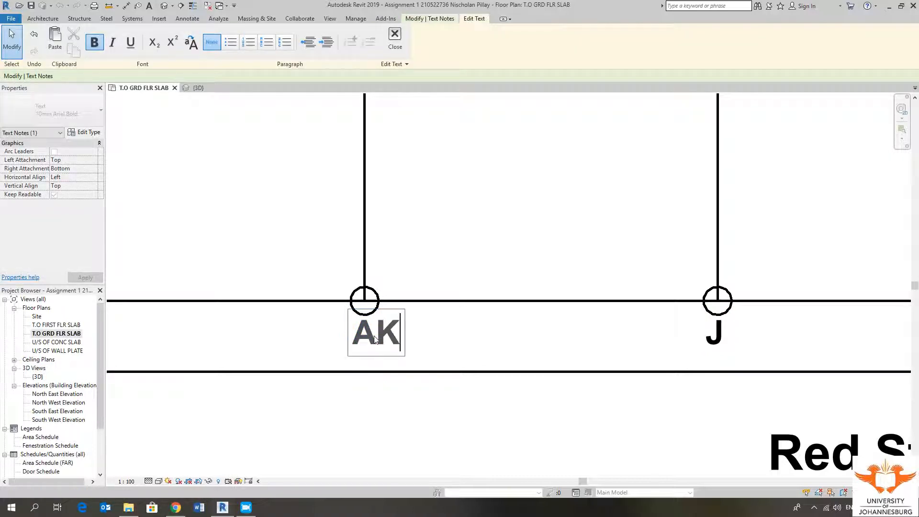
key(BackSpace)
key(BackSpace)
text(K)
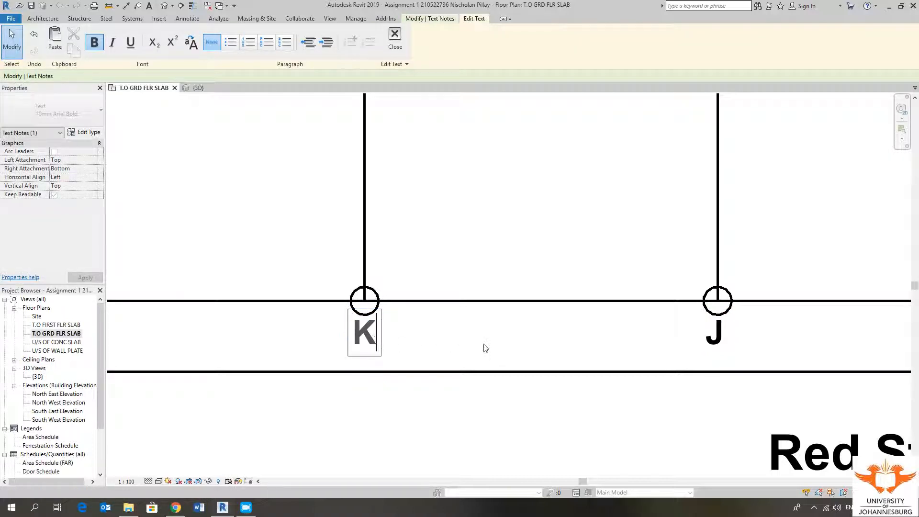
click(483, 346)
Step: Change the note at the lower corner circle between ERF 899 and ERF 900 to "L"
scroll(483, 345, down, 5)
middle_drag(360, 346, 459, 346)
scroll(343, 341, up, 4)
click(351, 341)
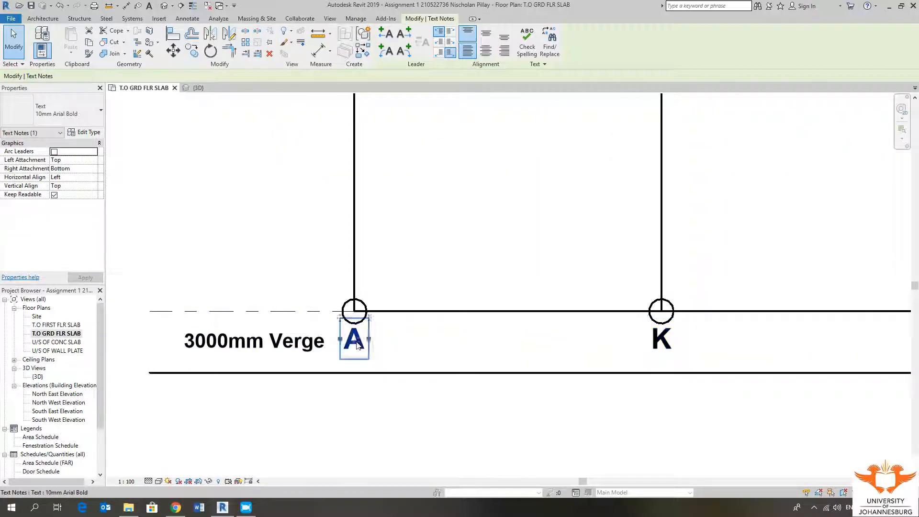
click(354, 341)
key(BackSpace)
text(L)
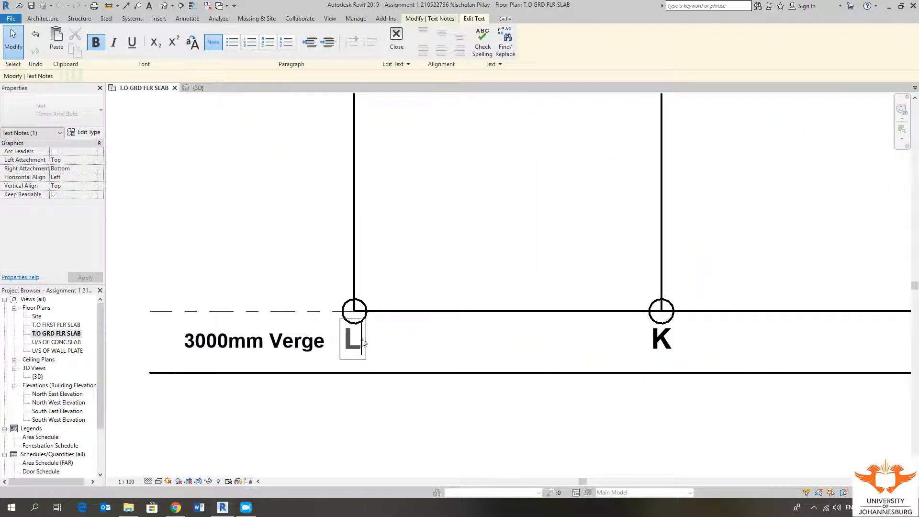
click(415, 341)
click(414, 335)
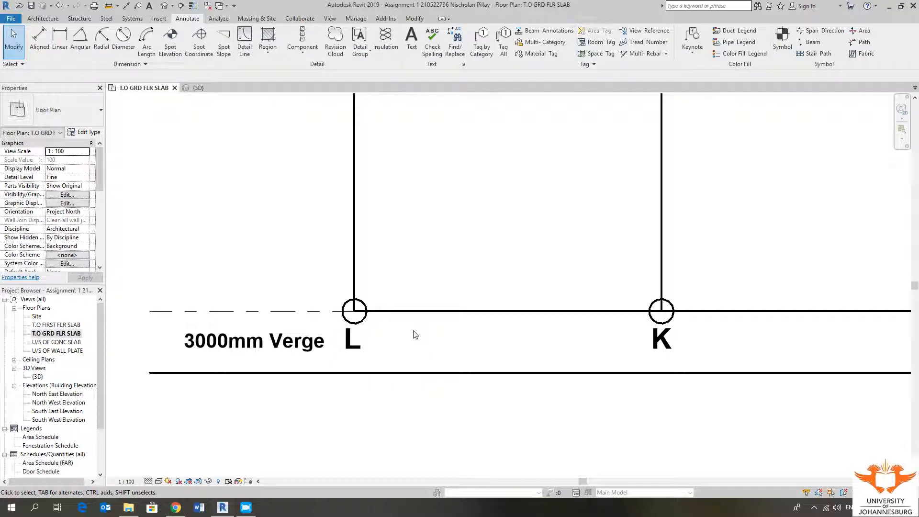
Step: Place a 5mm Arial BOLD text note reading "15000mm Site Boundary" above the upper boundary line between corners A and B
scroll(277, 354, down, 6)
middle_drag(440, 400, 395, 402)
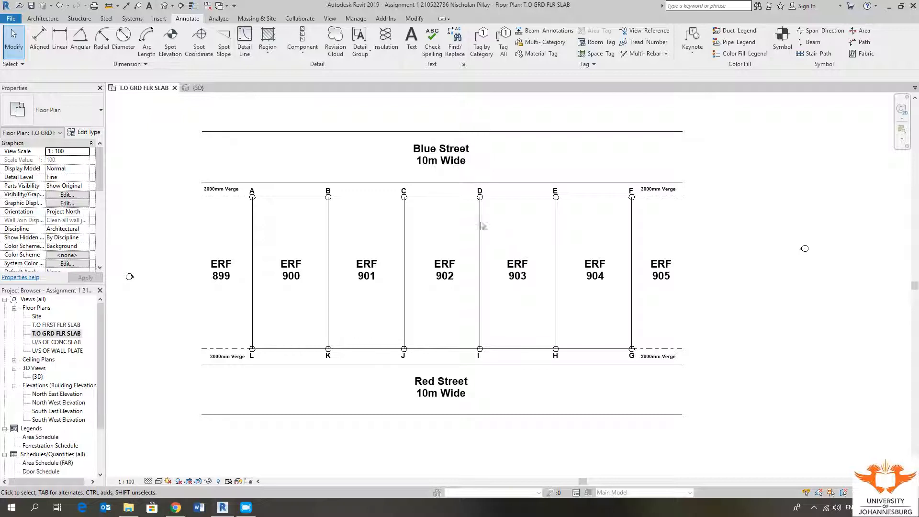
middle_drag(360, 233, 337, 235)
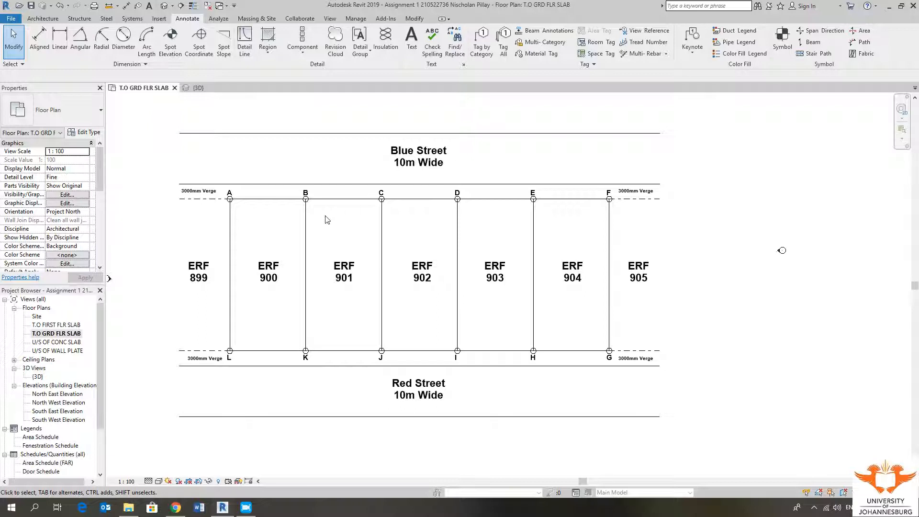
middle_drag(327, 220, 353, 215)
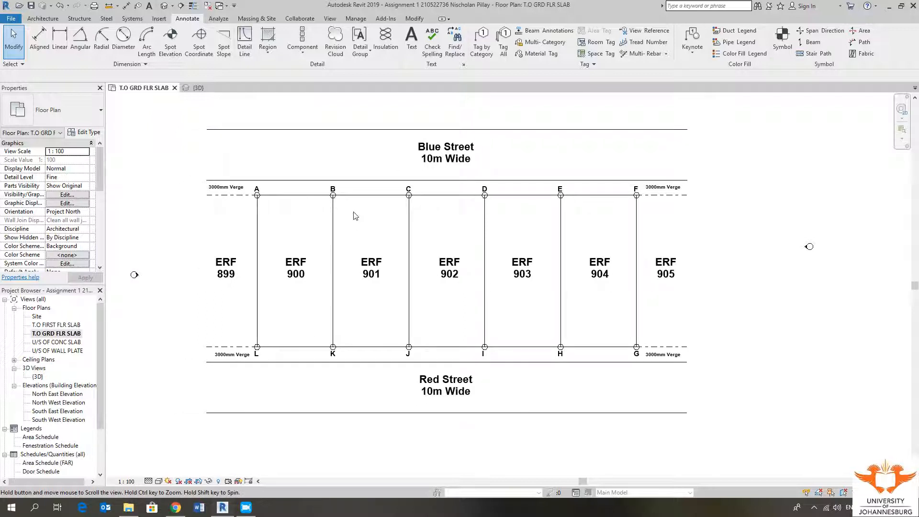
click(411, 42)
click(87, 119)
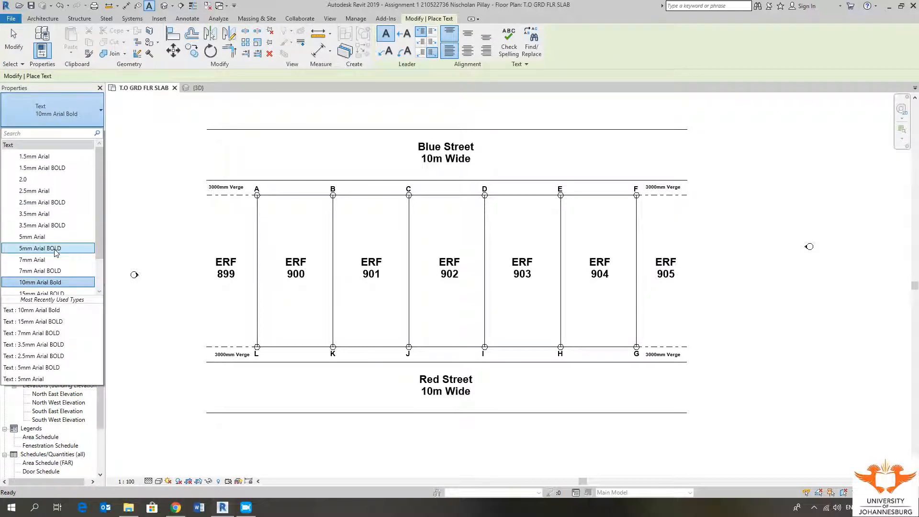
click(55, 248)
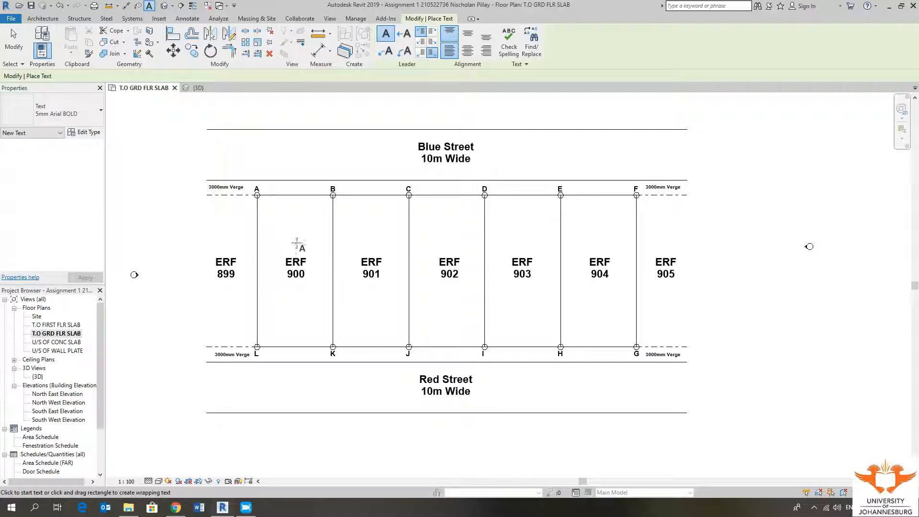
scroll(297, 210, up, 6)
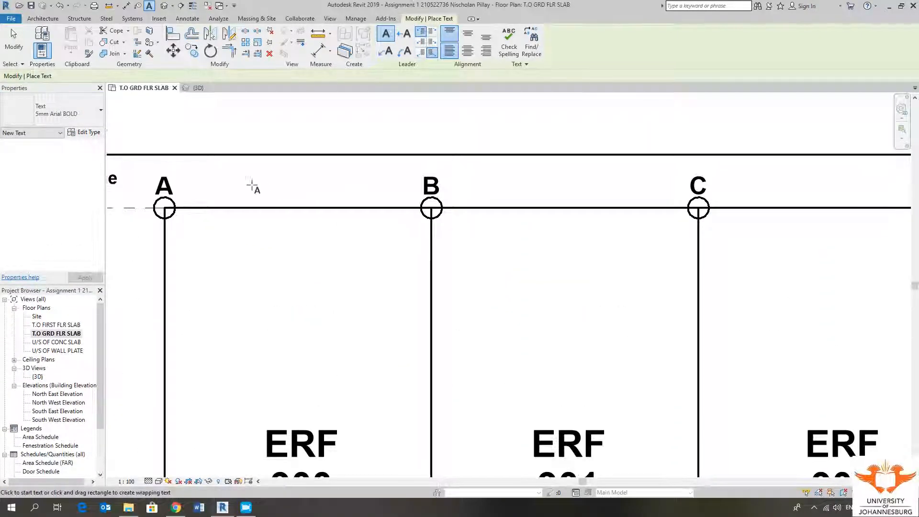
drag(215, 183, 347, 207)
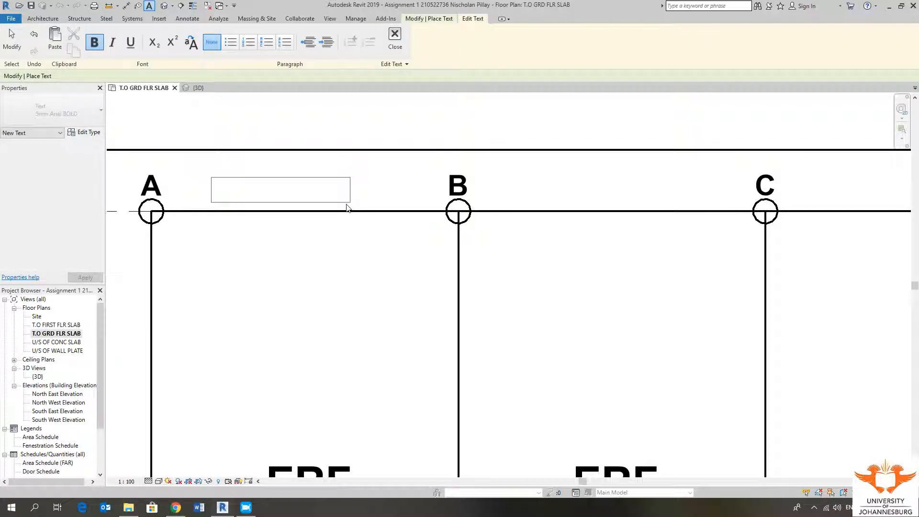
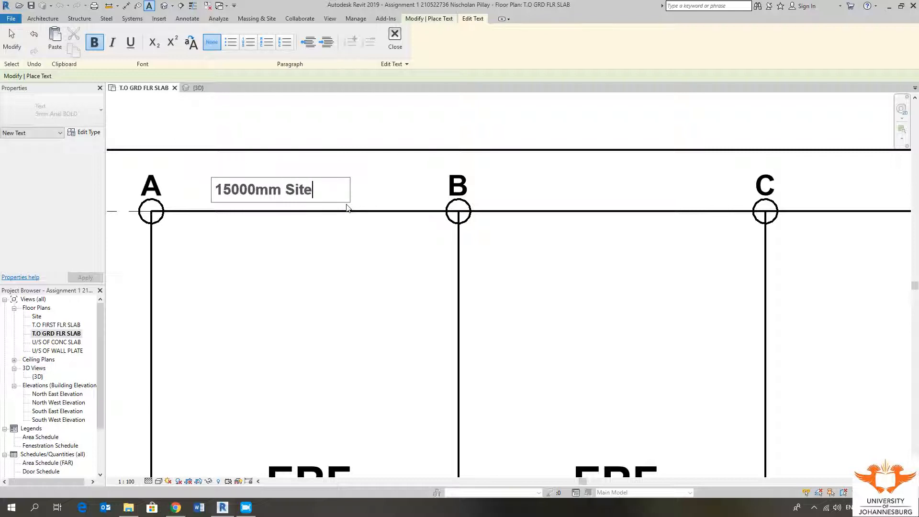
text(ndary)
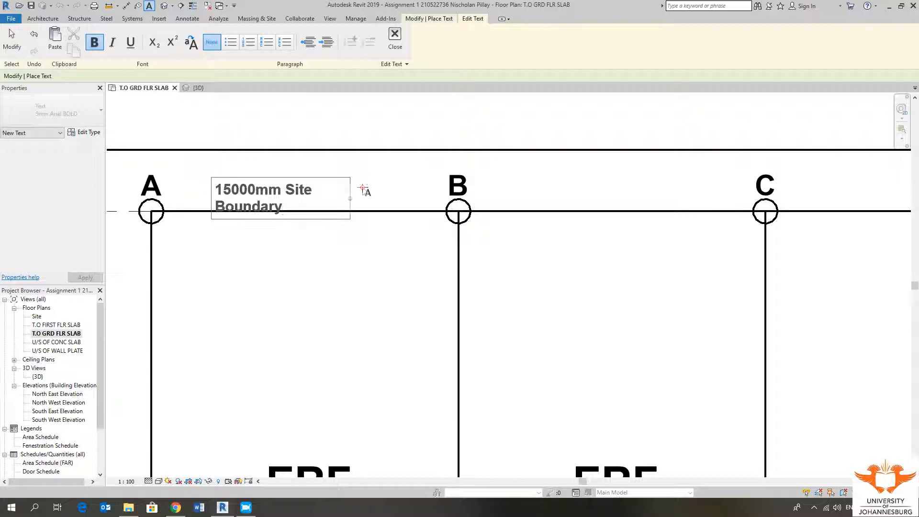
click(363, 187)
key(Escape)
key(Escape)
Step: Widen the "15000mm Site Boundary" note so it fits on one line and centre-align its text
click(310, 191)
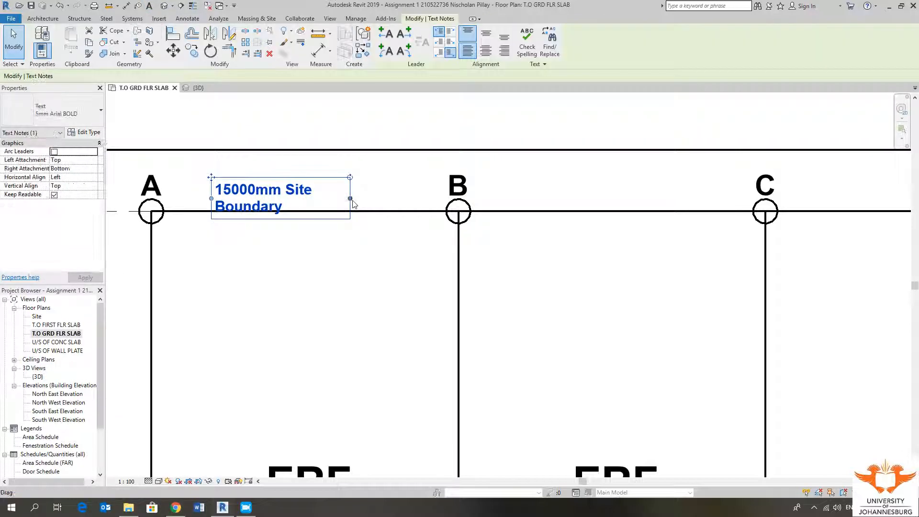
drag(352, 201, 389, 195)
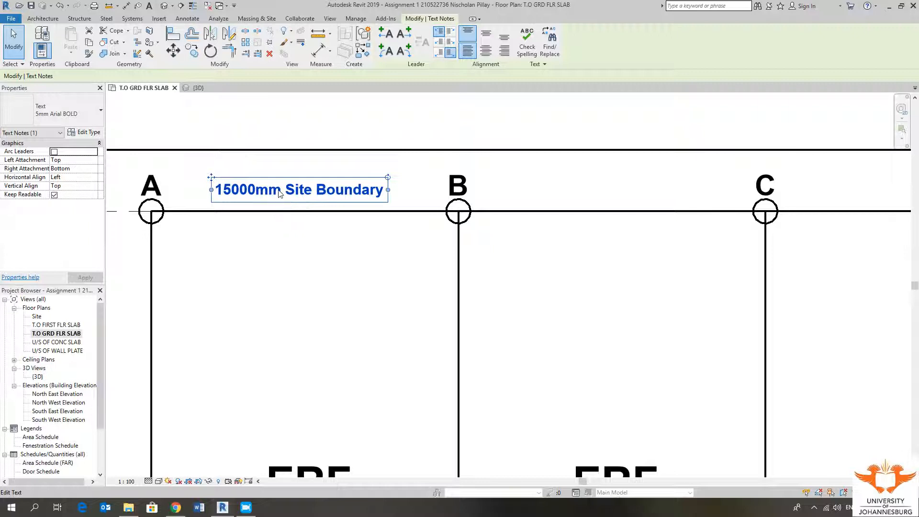
drag(392, 190, 404, 189)
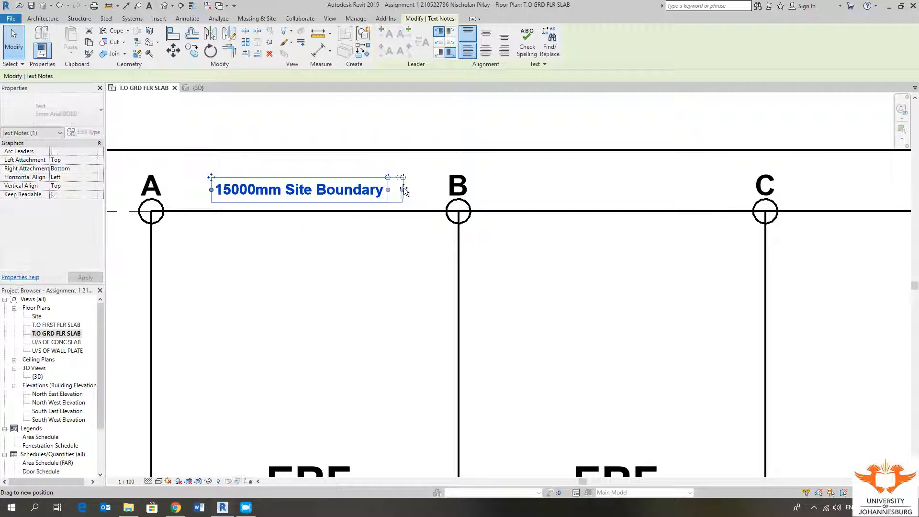
click(486, 50)
drag(406, 190, 399, 192)
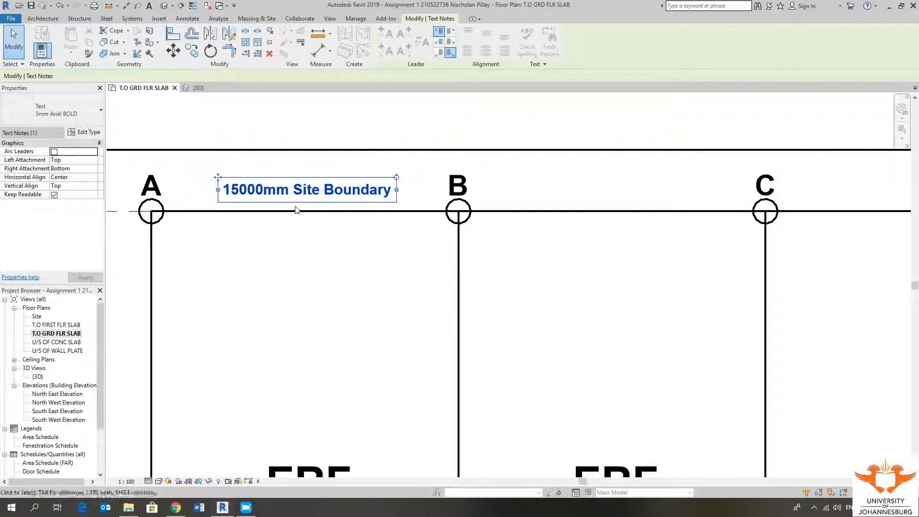
Step: Move the "15000mm Site Boundary" note down close to the A–B boundary line and nudge it towards B
scroll(218, 202, up, 1)
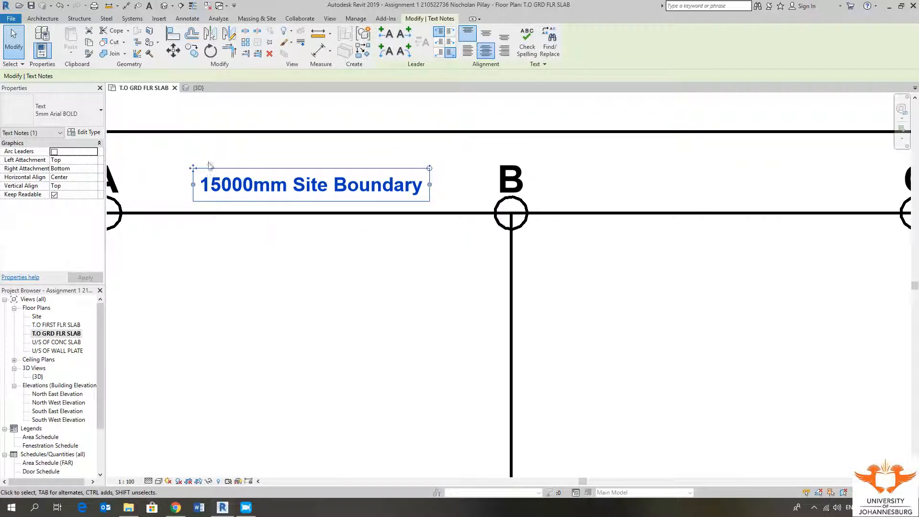
drag(193, 168, 178, 185)
scroll(247, 233, down, 2)
ctrl+scroll(259, 235, down, 2)
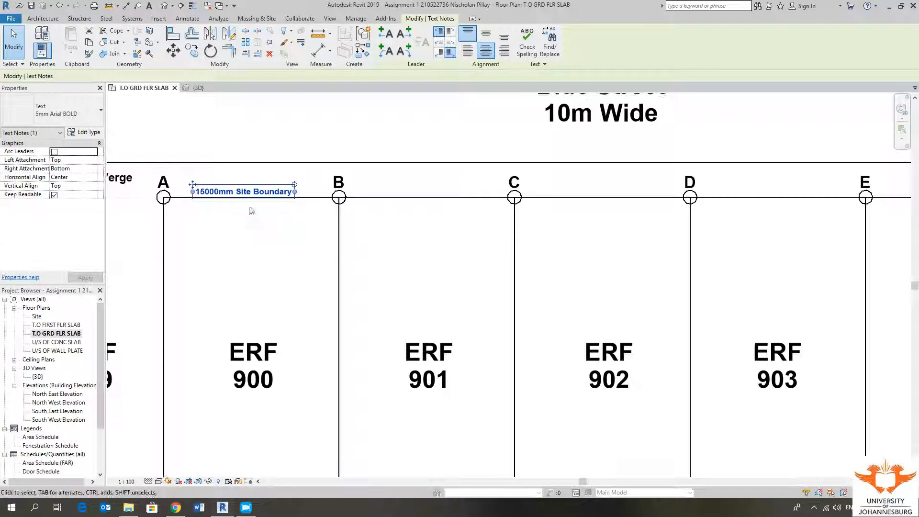
scroll(250, 208, up, 1)
key(Right)
key(Right)
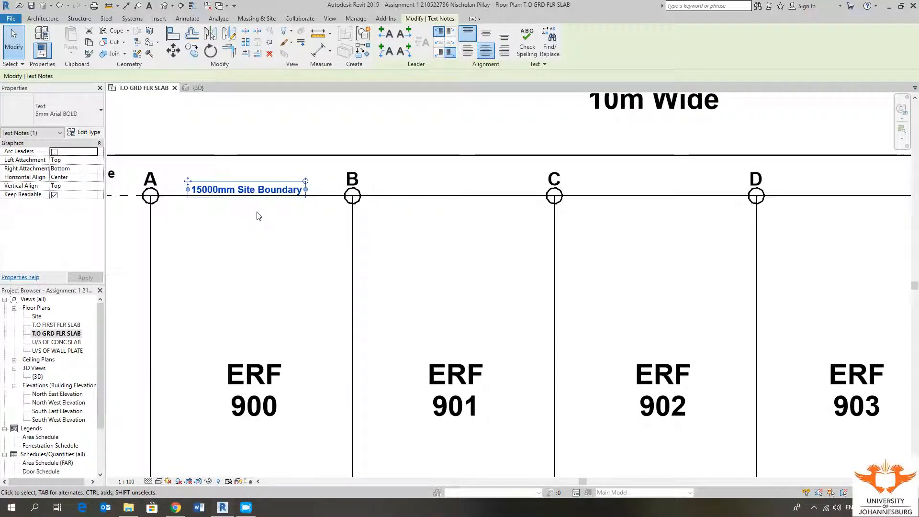
click(259, 225)
scroll(250, 255, down, 1)
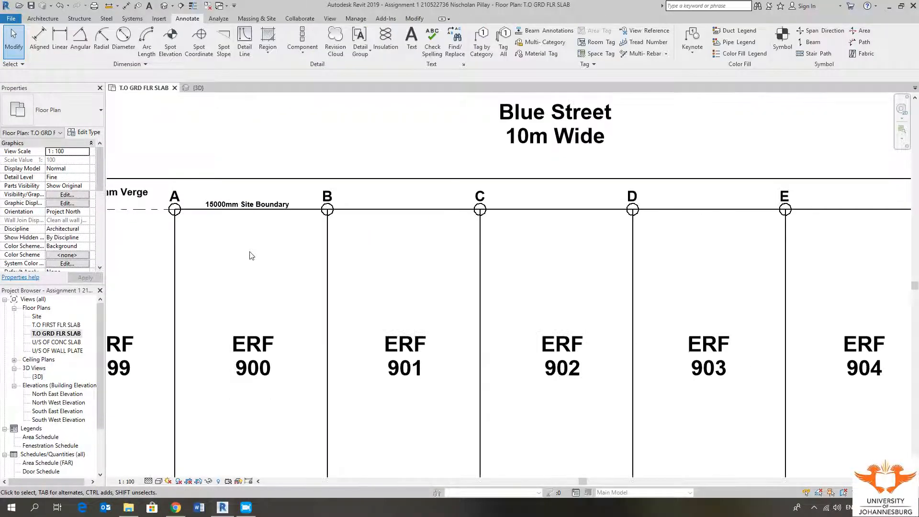
Step: Draw a vertical 0.7 detail line upward from the midpoint of the A–B boundary as a centring guide
click(244, 42)
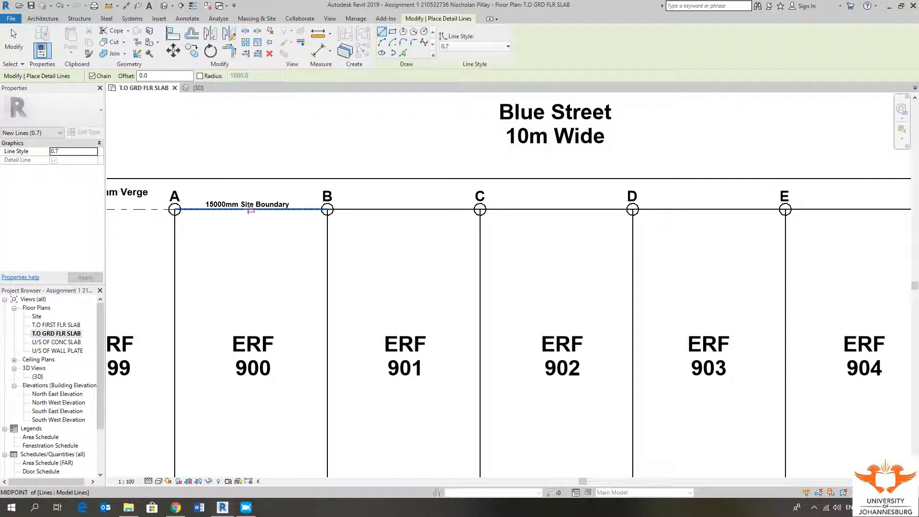
click(249, 210)
click(250, 136)
key(Escape)
scroll(254, 186, up, 2)
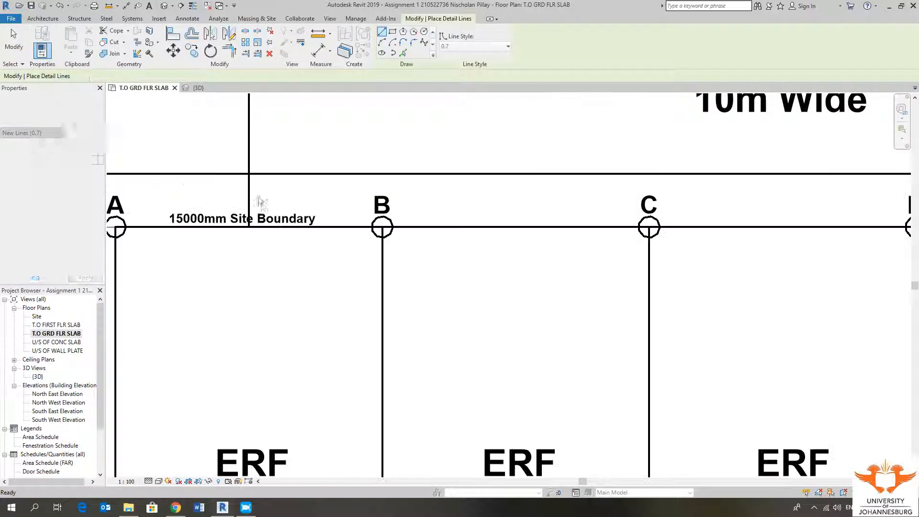
key(Escape)
Step: Nudge the "15000mm Site Boundary" note to centre it on the vertical guide line, and delete the guide line
click(265, 215)
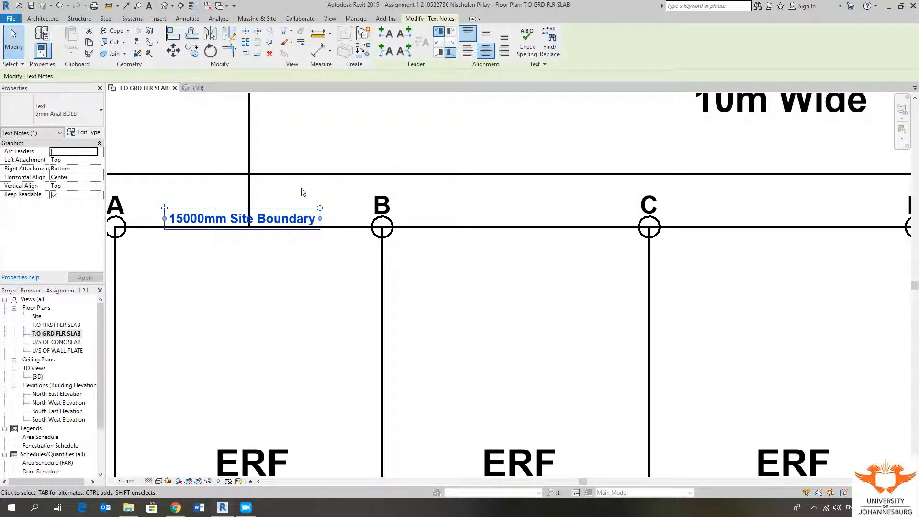
key(Right)
key(Right)
key(Right)
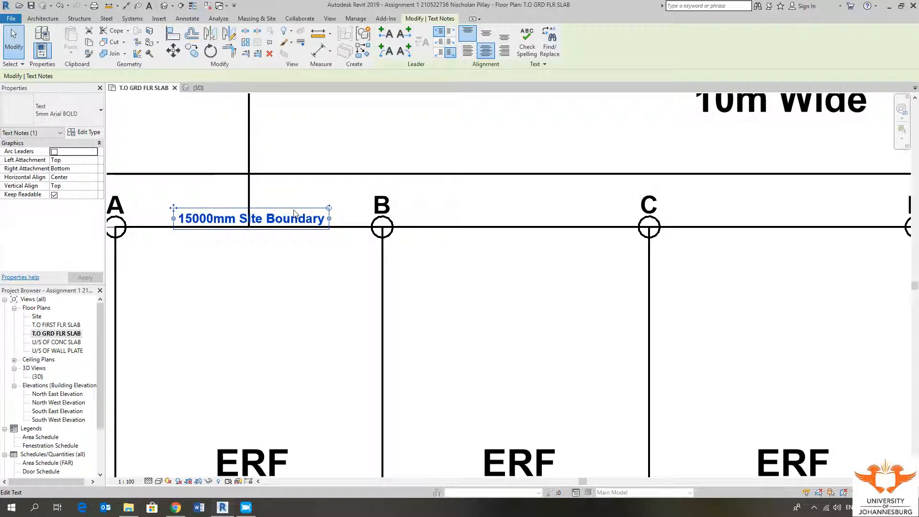
key(Escape)
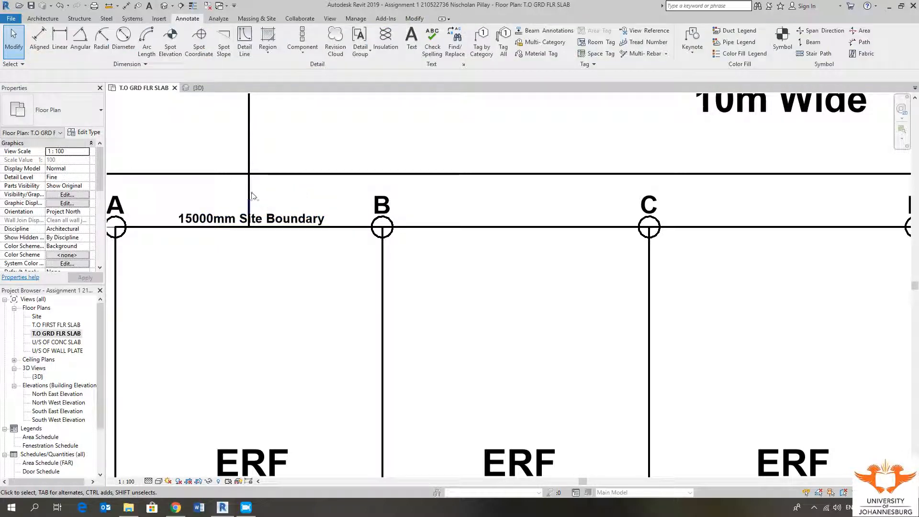
click(251, 196)
key(Delete)
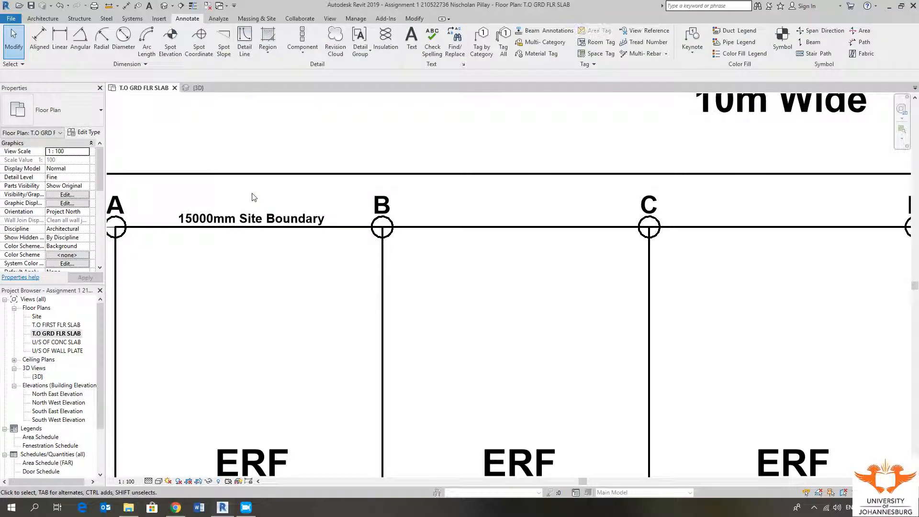
Step: Copy the "15000mm Site Boundary" note from the A–B midpoint to the midpoints of the B–C, C–D, D–E and E–F boundaries
scroll(254, 198, down, 3)
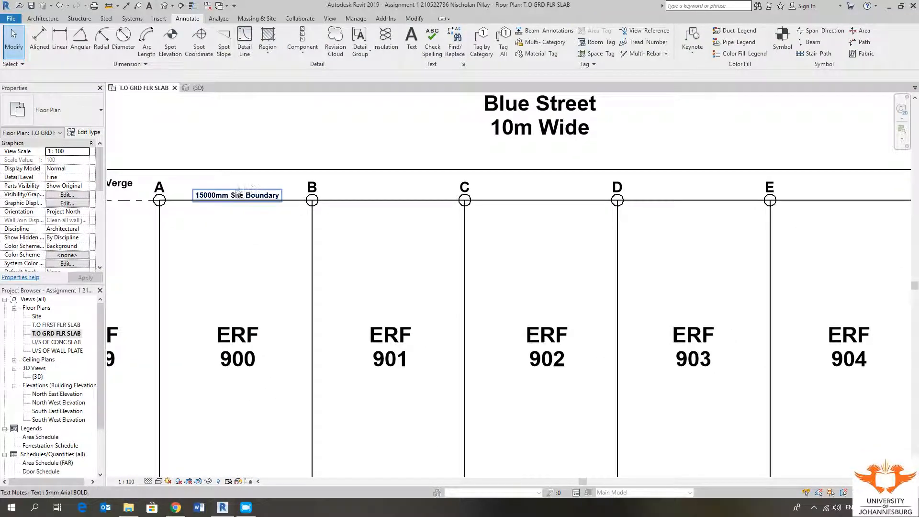
middle_drag(252, 235, 271, 229)
click(242, 198)
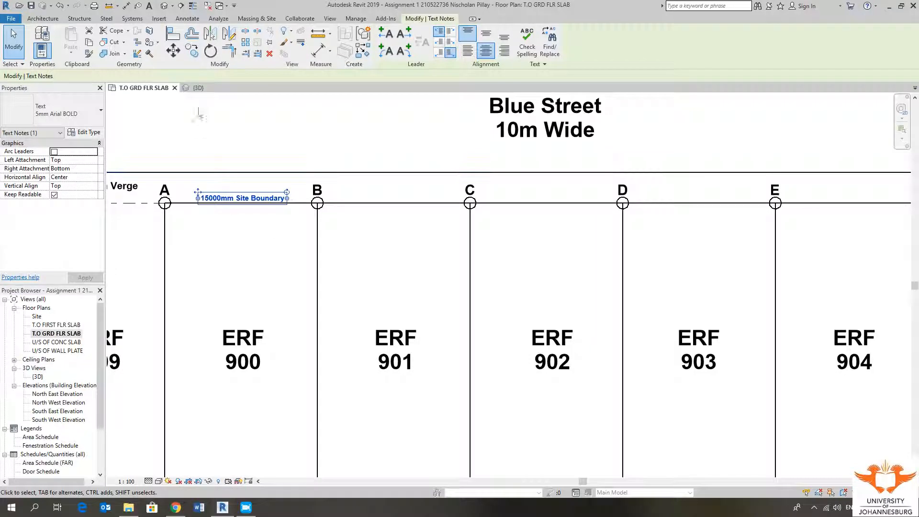
click(192, 51)
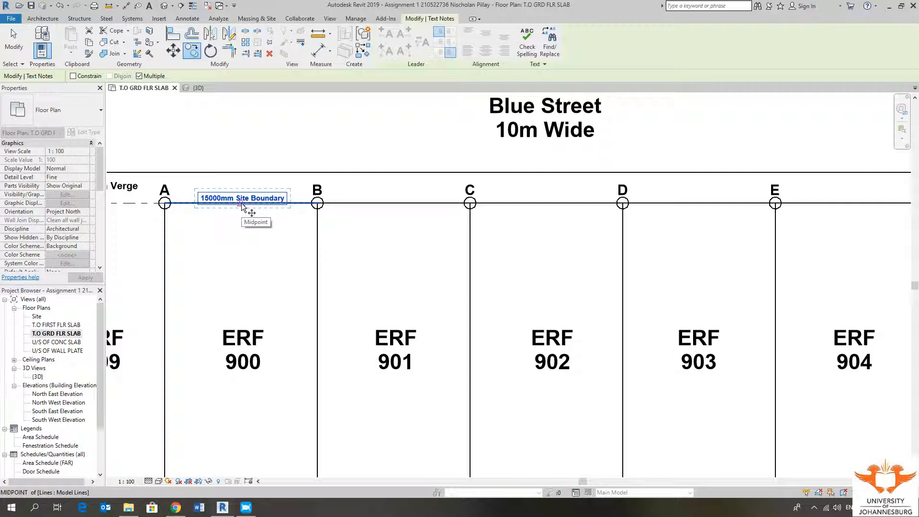
click(241, 205)
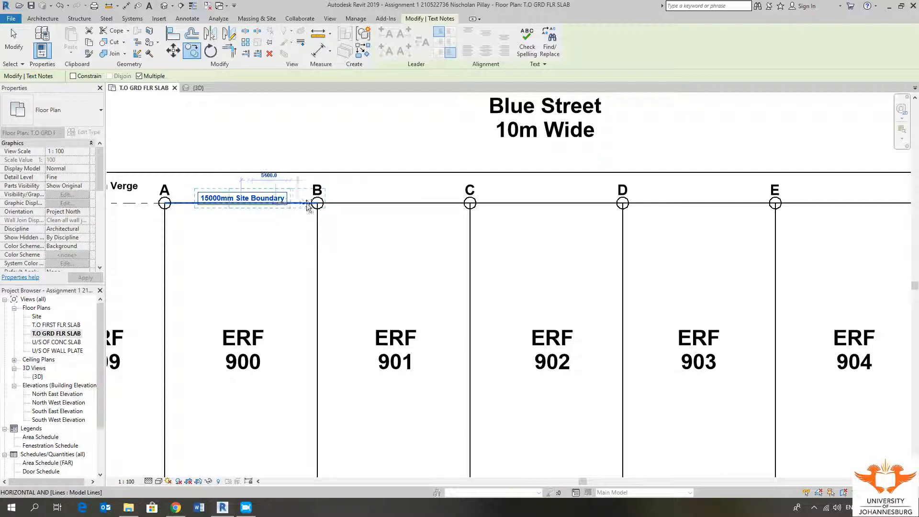
click(396, 205)
middle_drag(524, 203, 388, 210)
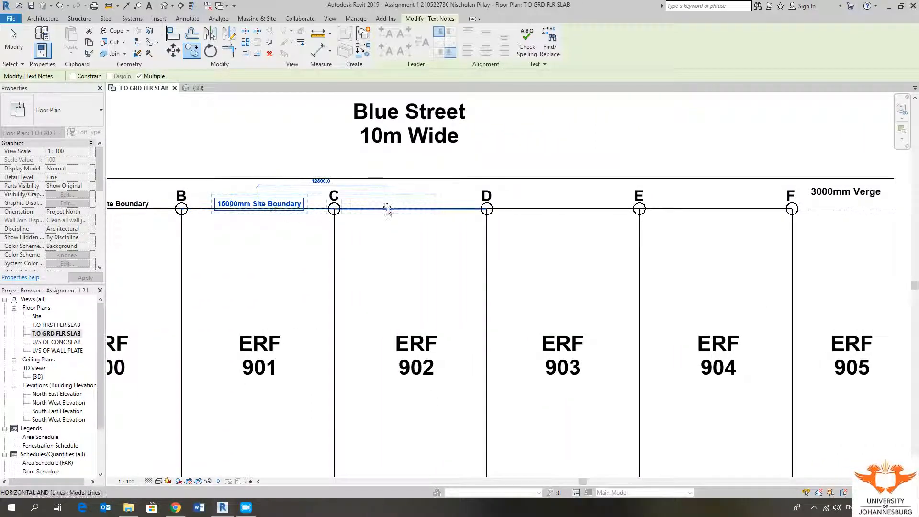
click(412, 208)
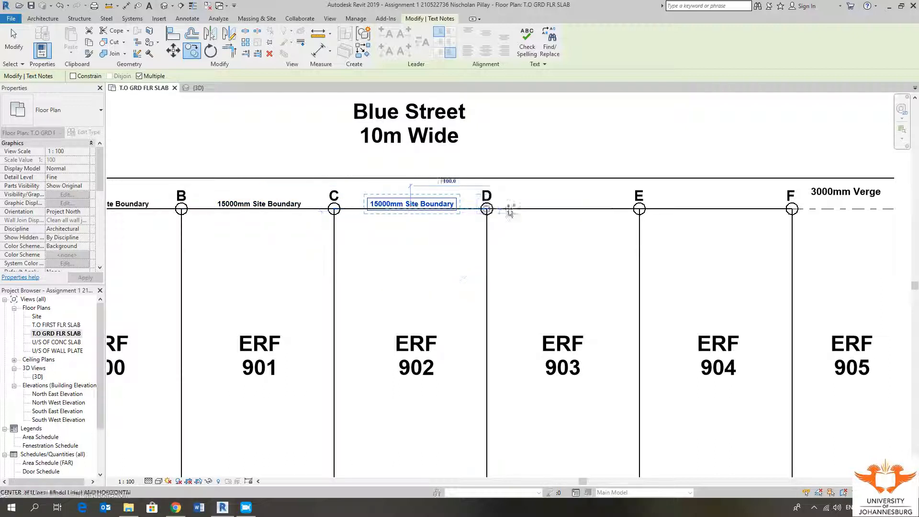
click(566, 209)
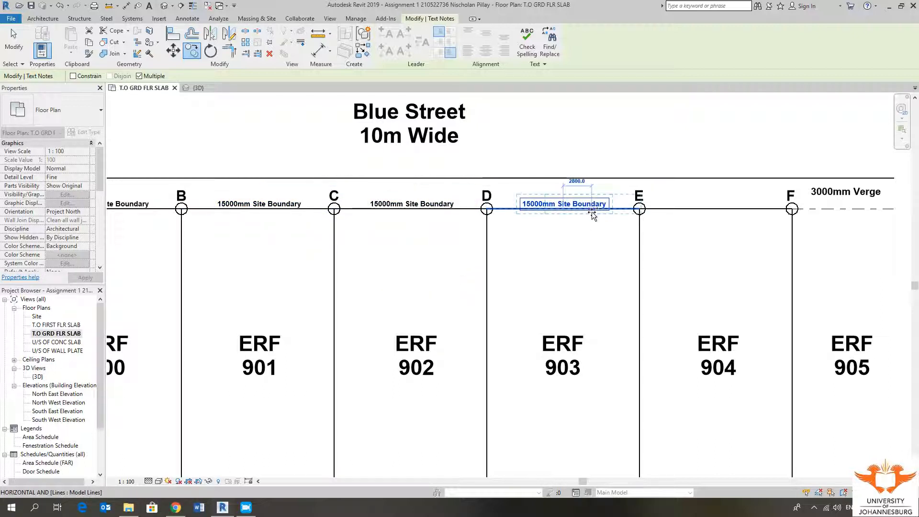
click(719, 210)
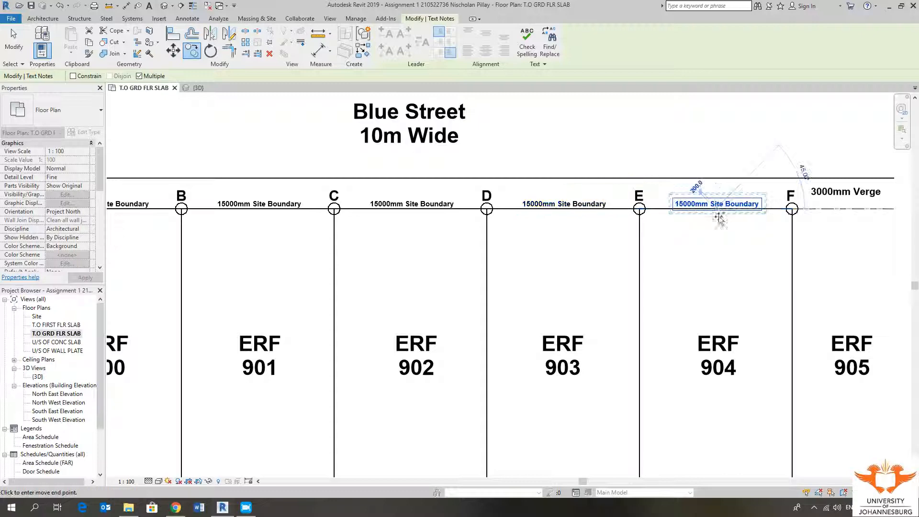
scroll(728, 230, down, 2)
key(Escape)
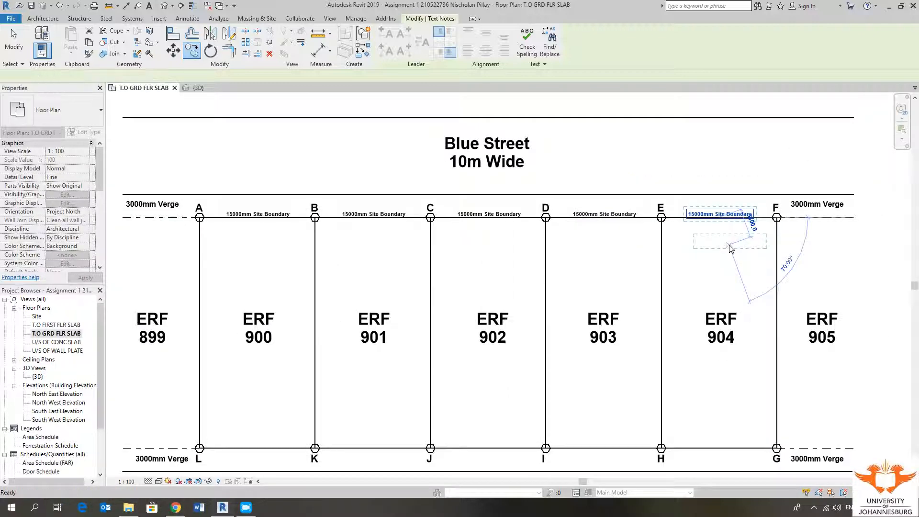
Step: Copy the "15000mm Site Boundary" note from the A–B midpoint straight down to just below the L–K boundary line
scroll(747, 217, up, 2)
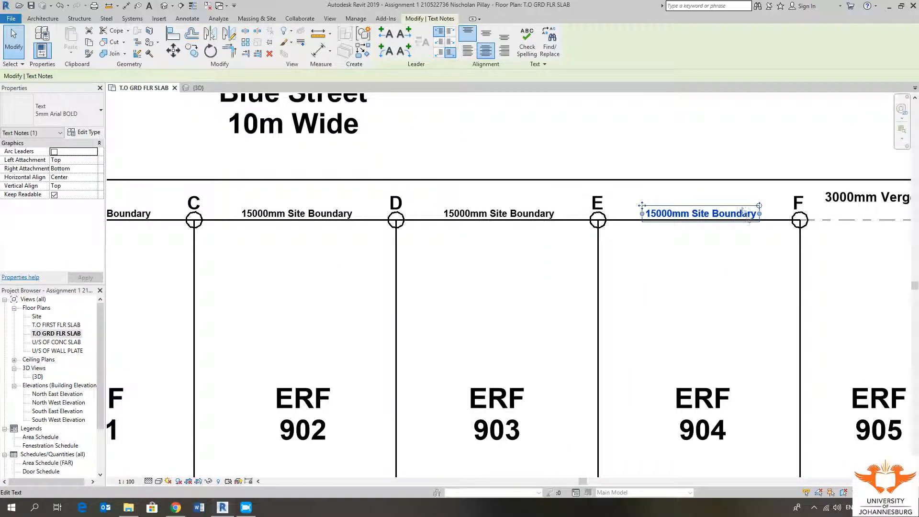
scroll(716, 222, down, 4)
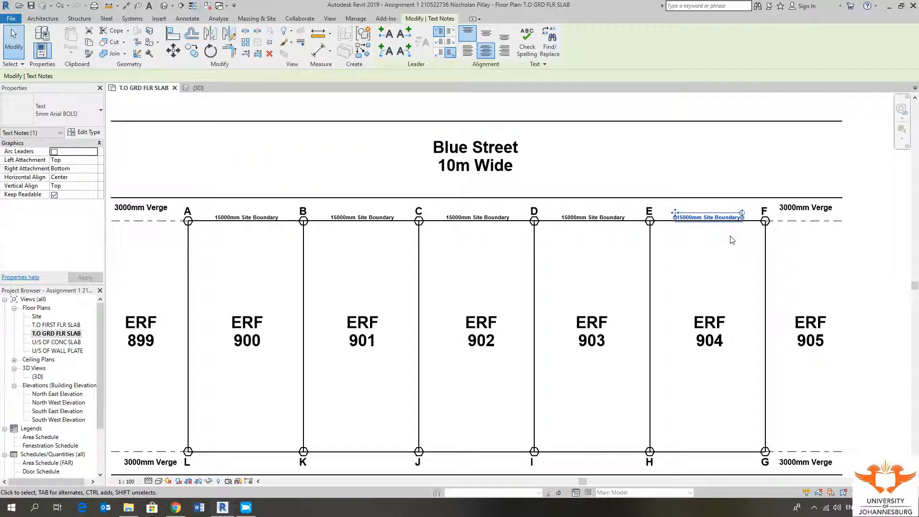
middle_drag(729, 252, 721, 249)
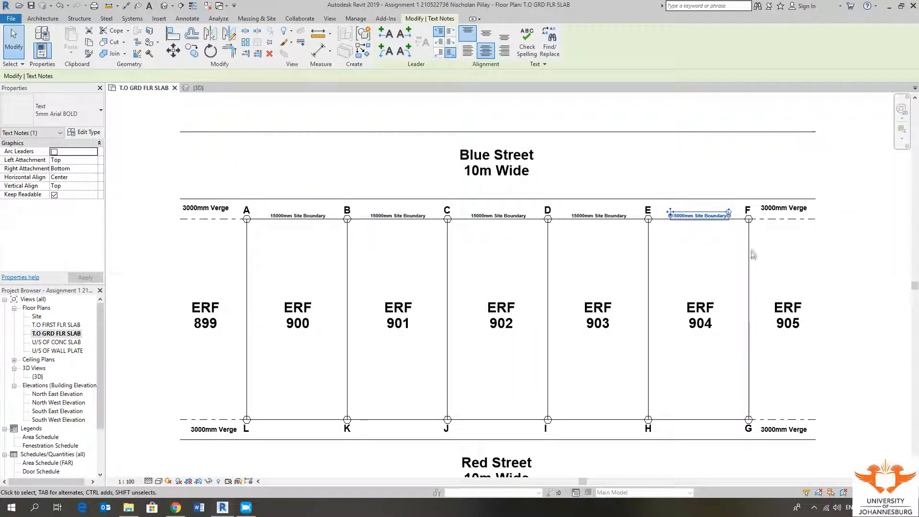
scroll(688, 240, up, 2)
key(Escape)
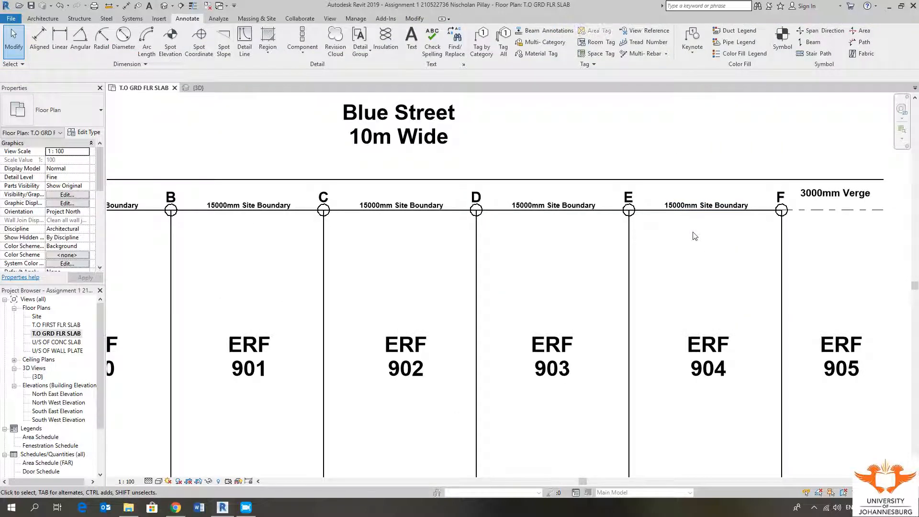
middle_drag(228, 257, 427, 234)
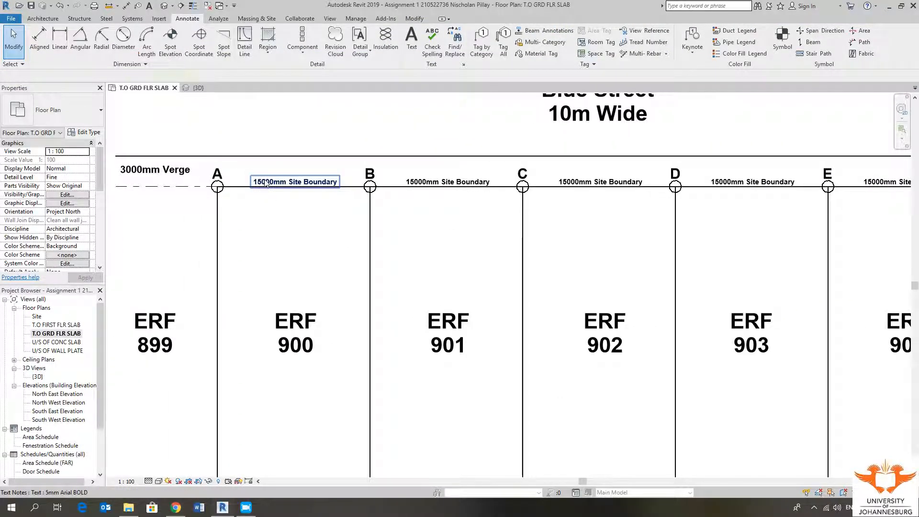
click(266, 184)
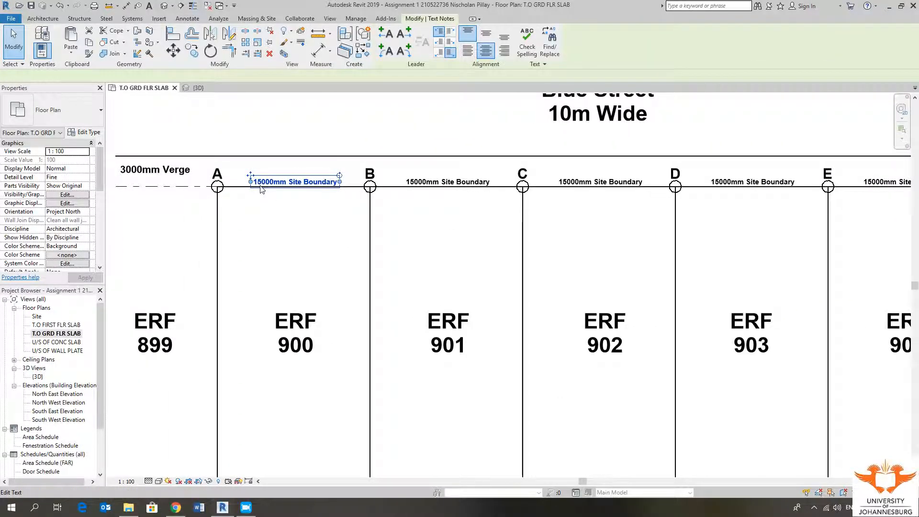
click(192, 51)
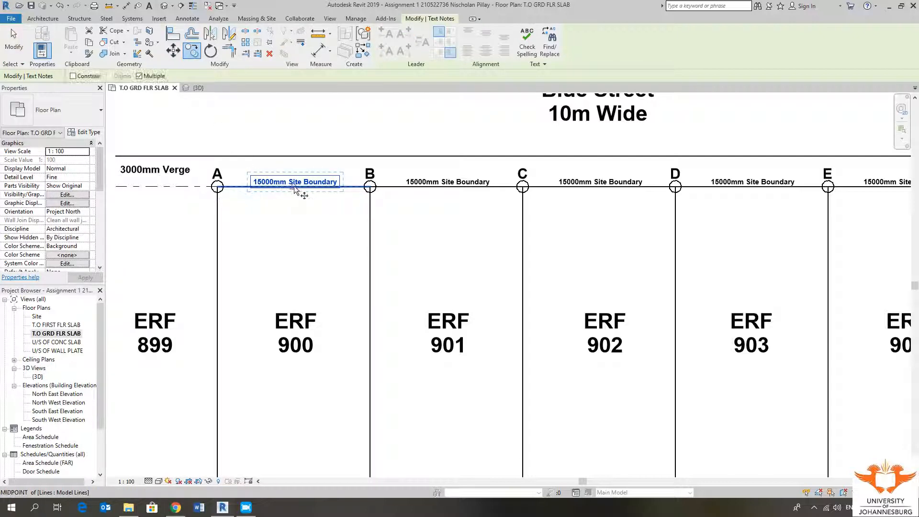
click(294, 186)
scroll(306, 185, down, 2)
scroll(297, 339, up, 1)
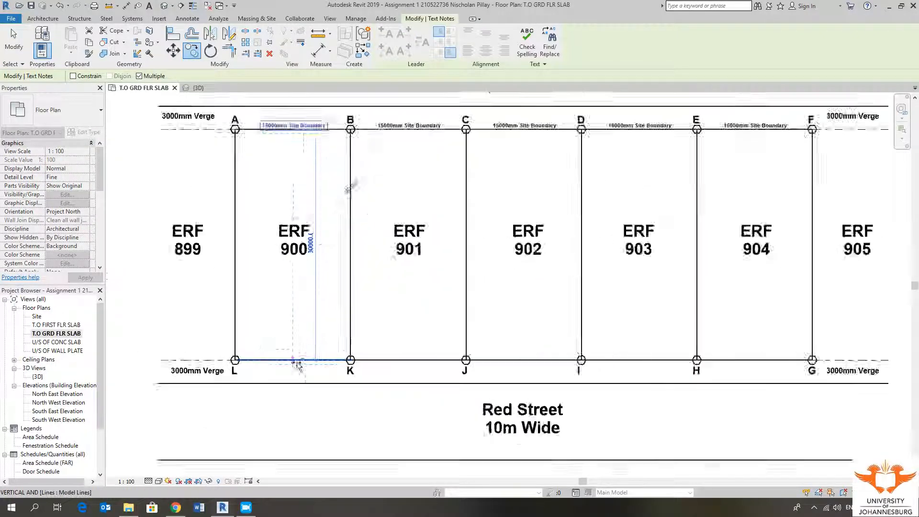
scroll(298, 365, up, 4)
click(296, 376)
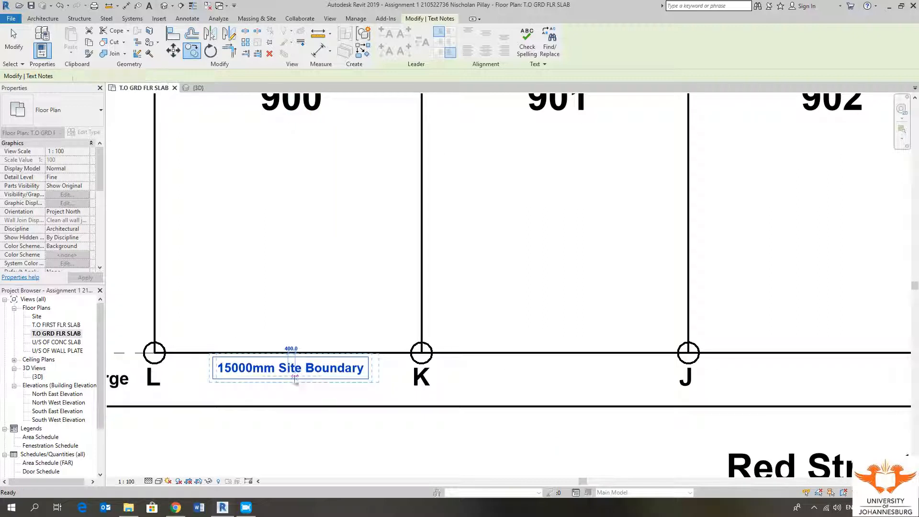
Step: Move the copied "15000mm Site Boundary" note up so it sits close beneath the L–K boundary line
scroll(207, 371, up, 3)
drag(217, 348, 218, 336)
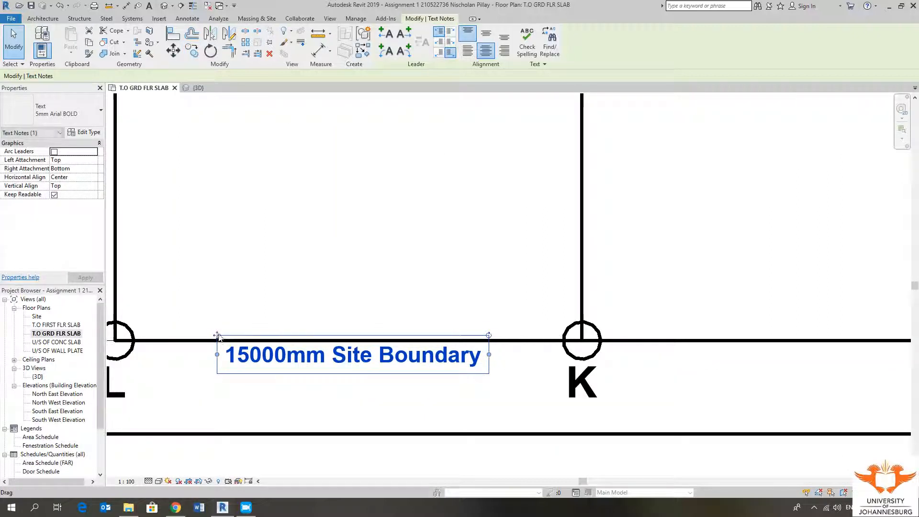
scroll(283, 316, down, 2)
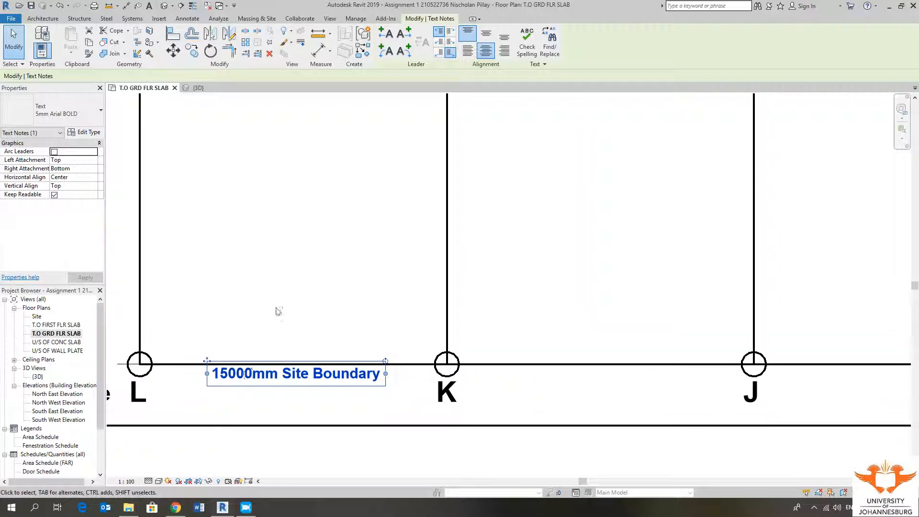
scroll(277, 312, down, 2)
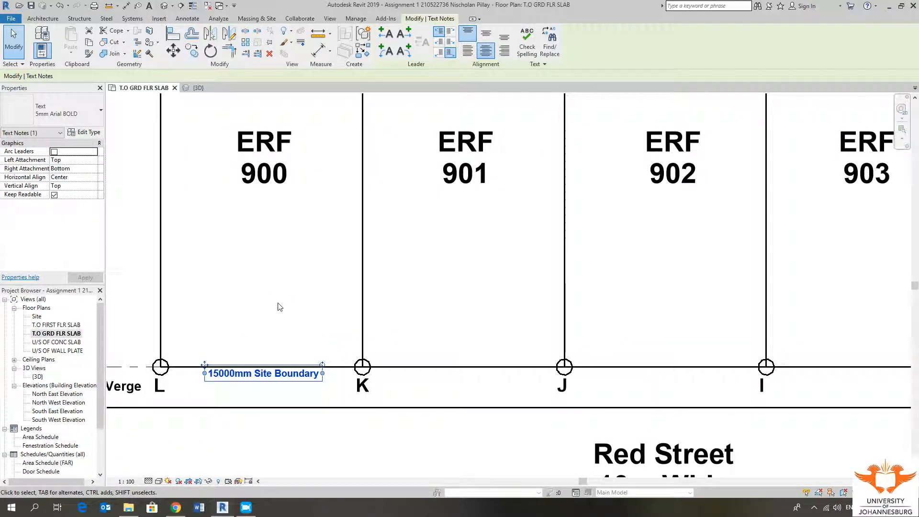
click(279, 309)
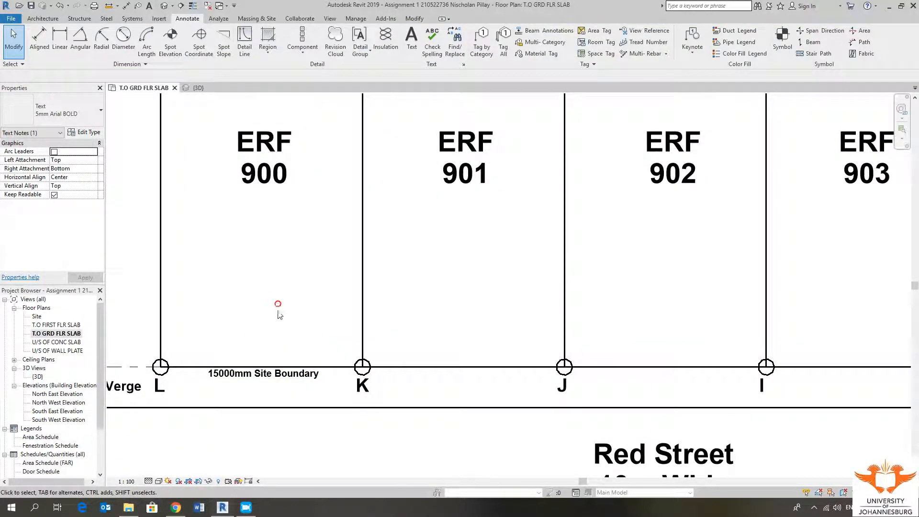
Step: Copy the L–K "15000mm Site Boundary" note from its boundary midpoint to the midpoints of the K–J, J–I, I–H and H–G boundaries
click(271, 379)
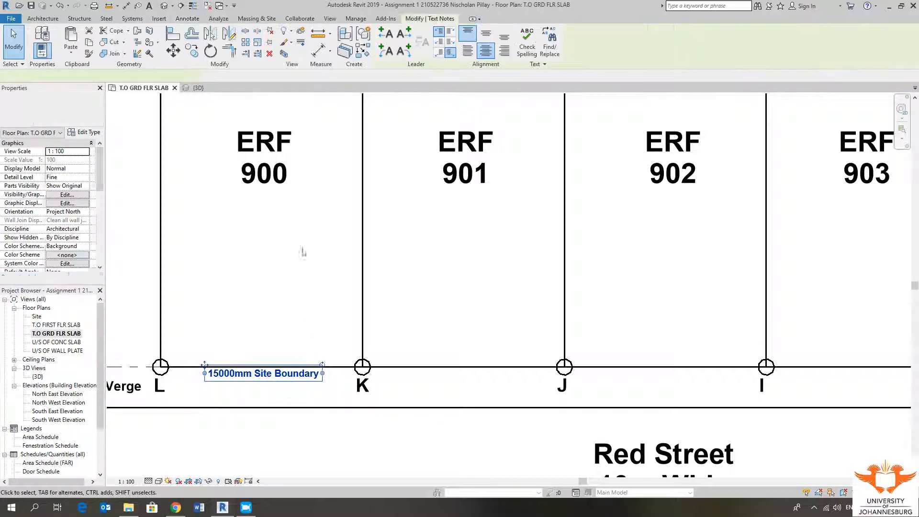
click(193, 52)
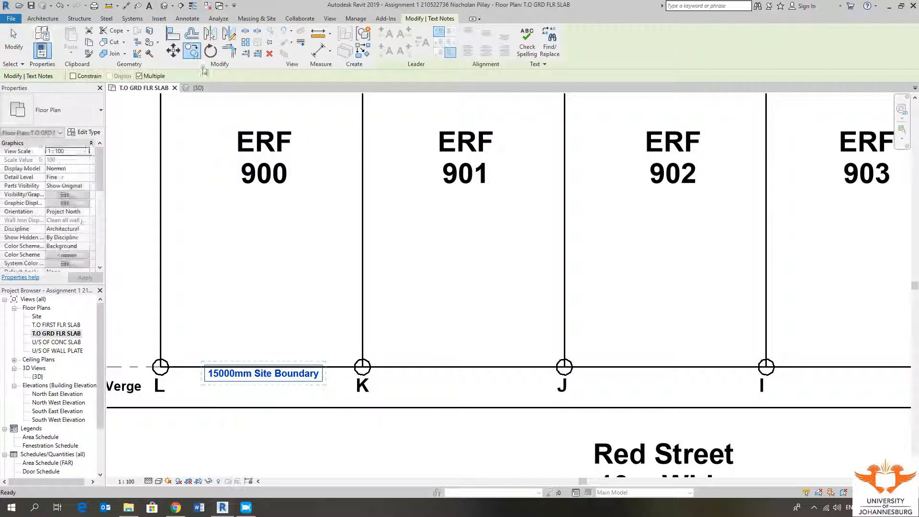
click(262, 367)
scroll(263, 368, down, 1)
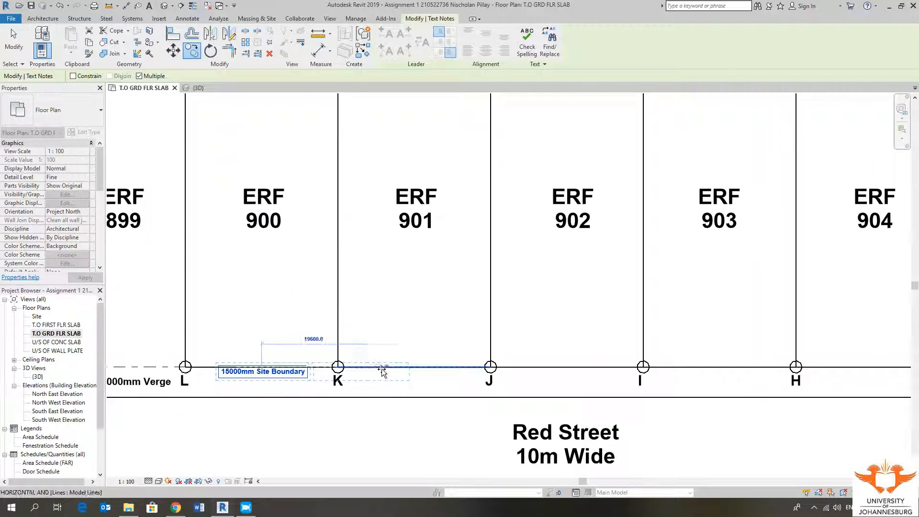
click(414, 369)
middle_drag(547, 365, 387, 345)
click(406, 347)
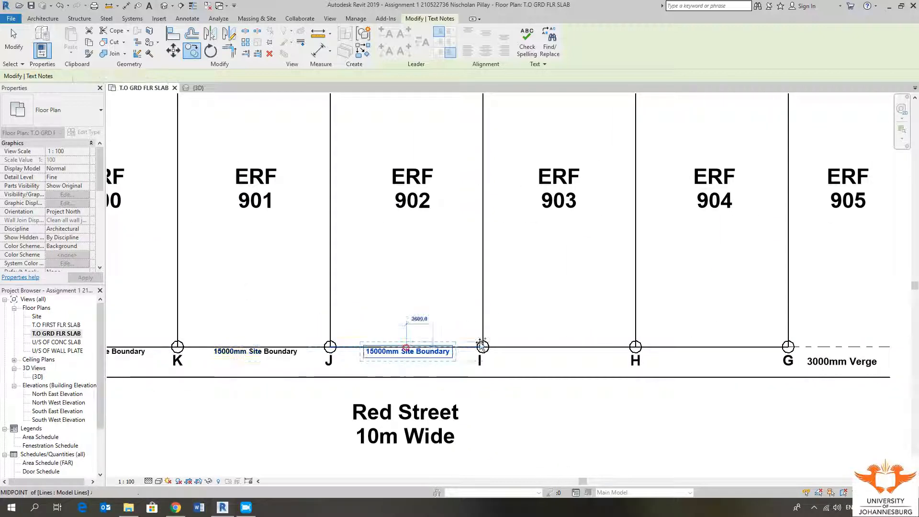
click(558, 348)
middle_drag(684, 324, 530, 328)
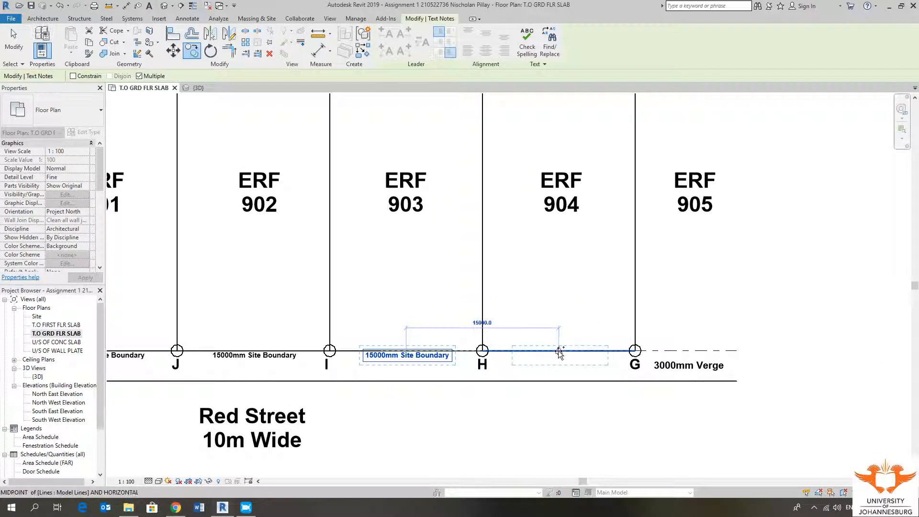
click(559, 351)
scroll(641, 335, down, 3)
key(Escape)
key(Escape)
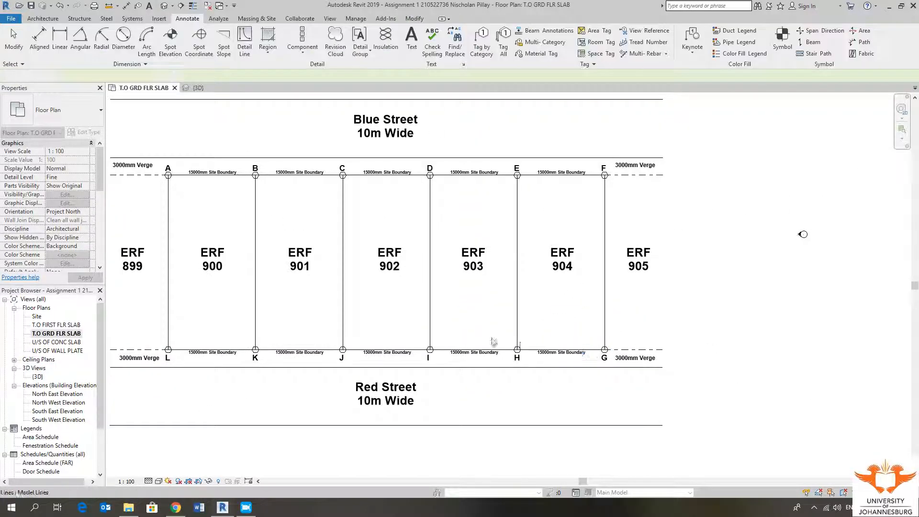
middle_drag(505, 336, 547, 336)
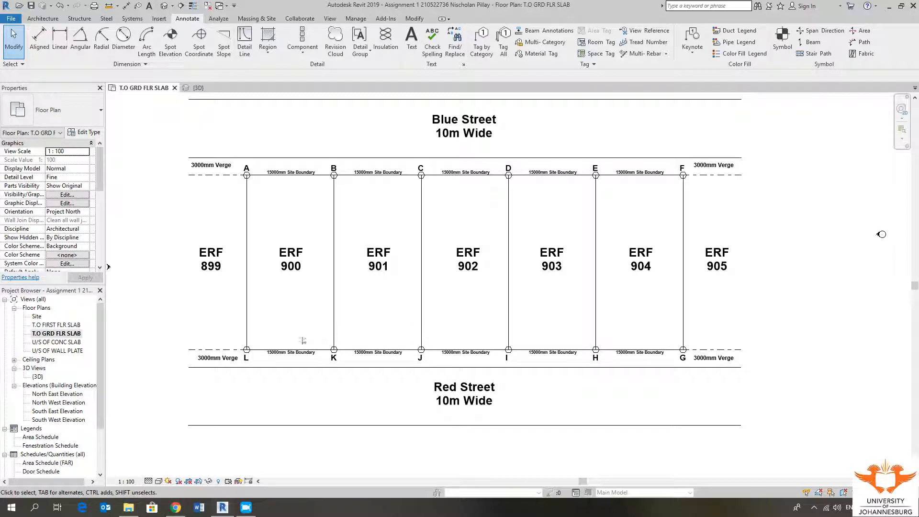
scroll(303, 340, up, 2)
middle_drag(297, 342, 263, 355)
scroll(263, 356, down, 1)
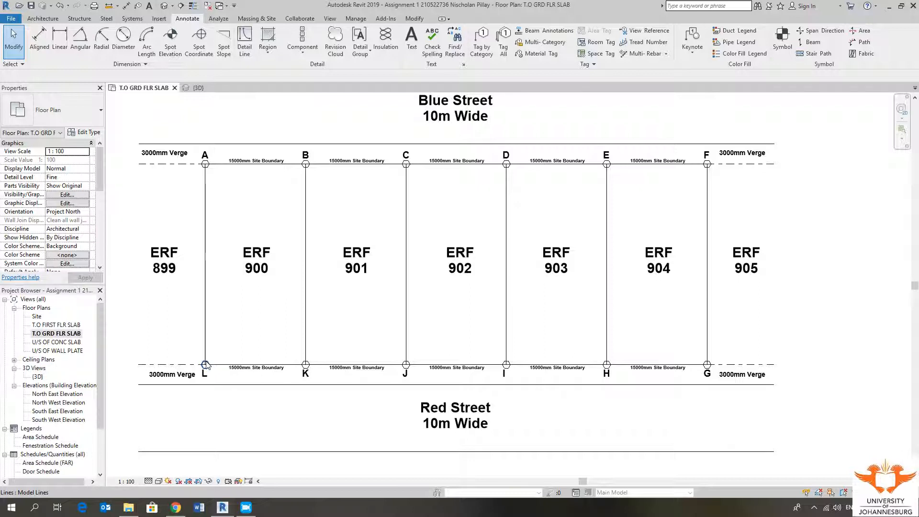
middle_drag(246, 343, 303, 340)
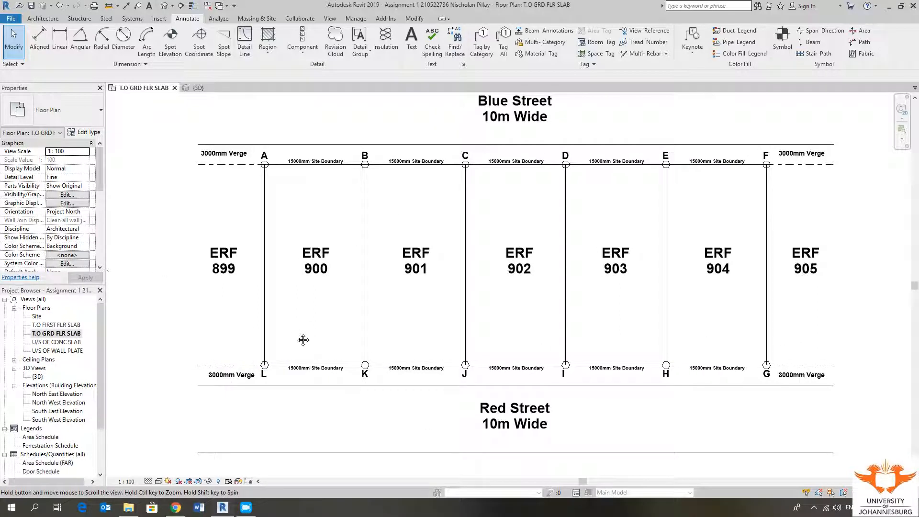
Step: Copy the L–K "15000mm Site Boundary" note up into the open area above the ERF 900 label
scroll(295, 311, up, 1)
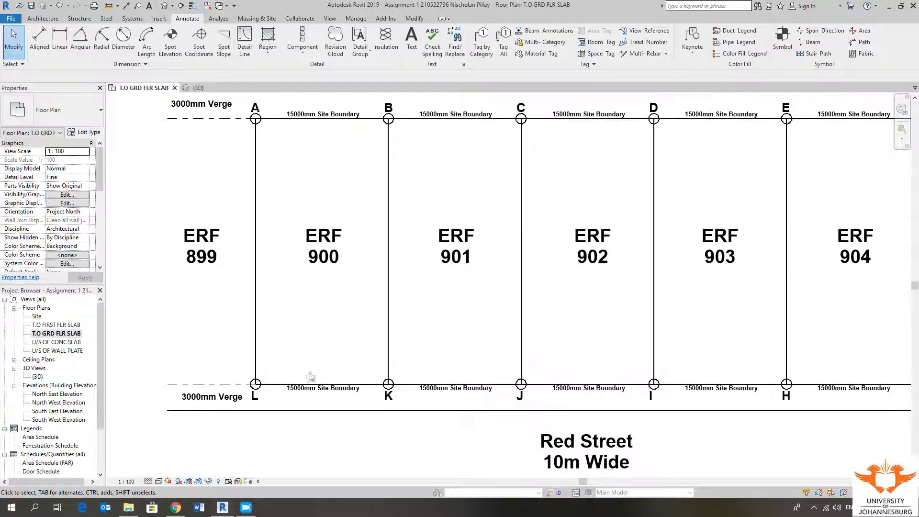
scroll(308, 375, up, 1)
click(322, 396)
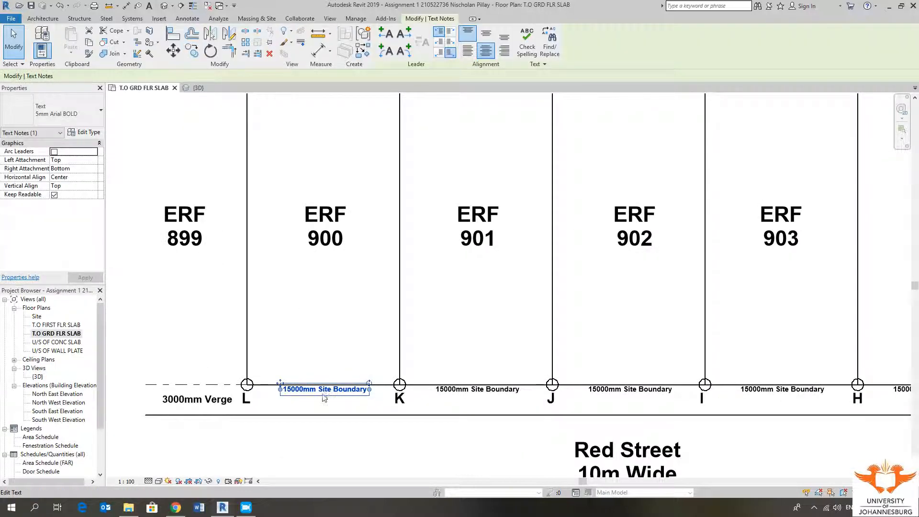
click(192, 50)
click(312, 395)
middle_drag(309, 184, 328, 273)
click(326, 256)
key(Escape)
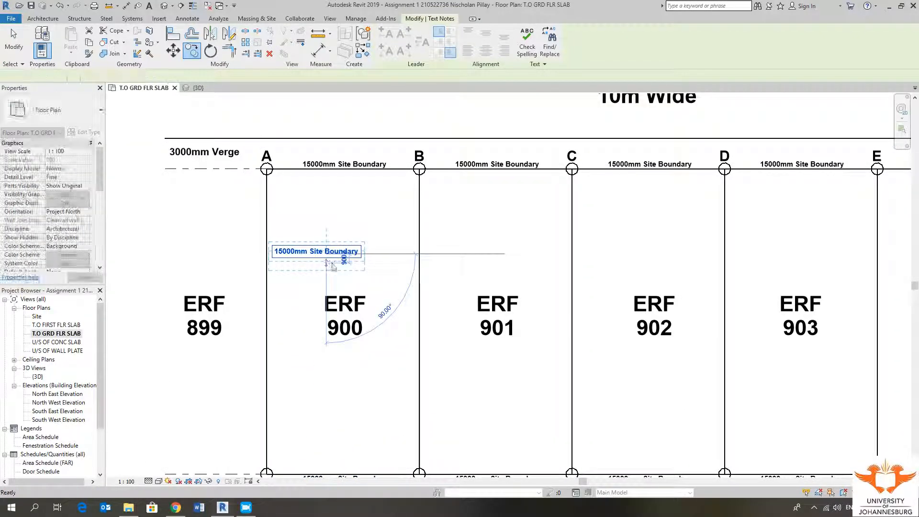
Step: Change the text of the copied note above ERF 900 to "30000mm Site Boundary"
scroll(329, 253, up, 2)
scroll(310, 247, up, 1)
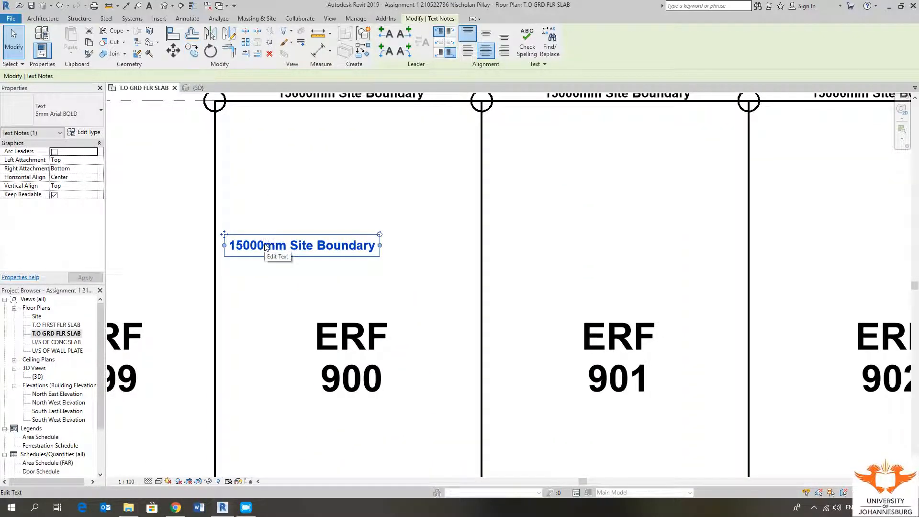
click(266, 246)
drag(264, 246, 227, 248)
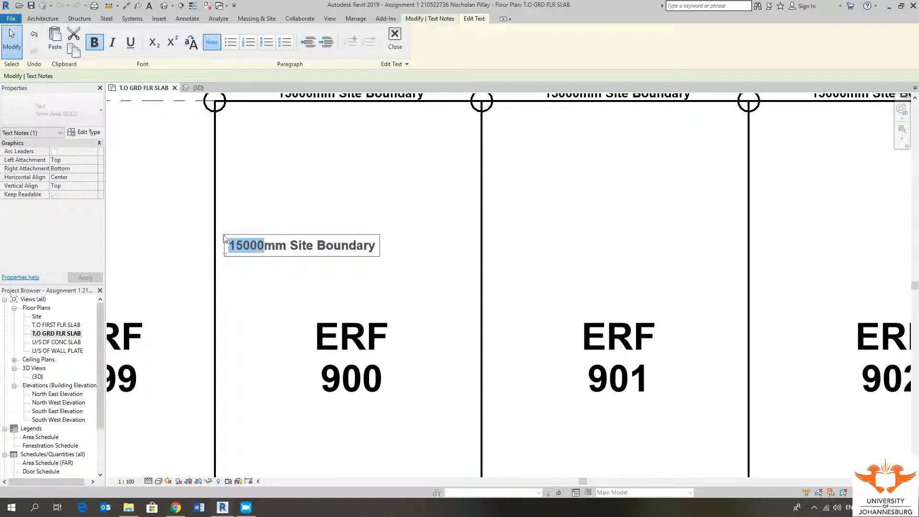
key(BackSpace)
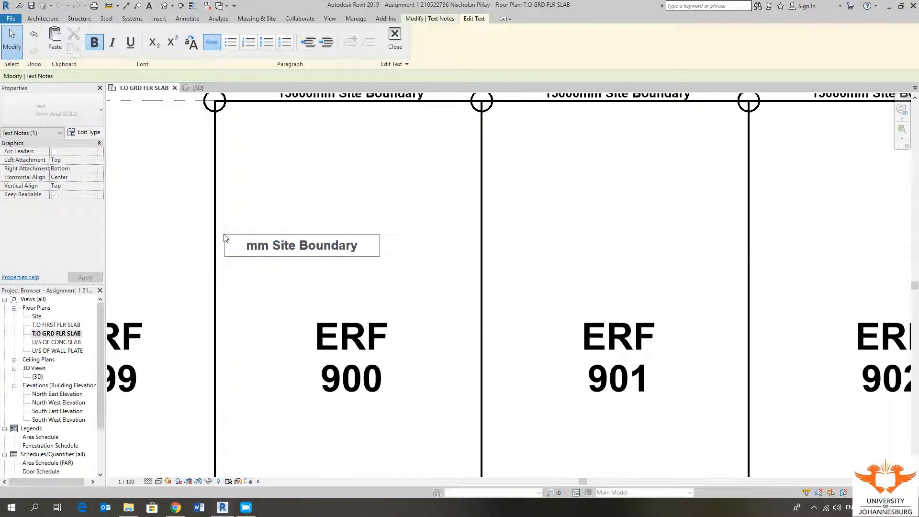
text(3000)
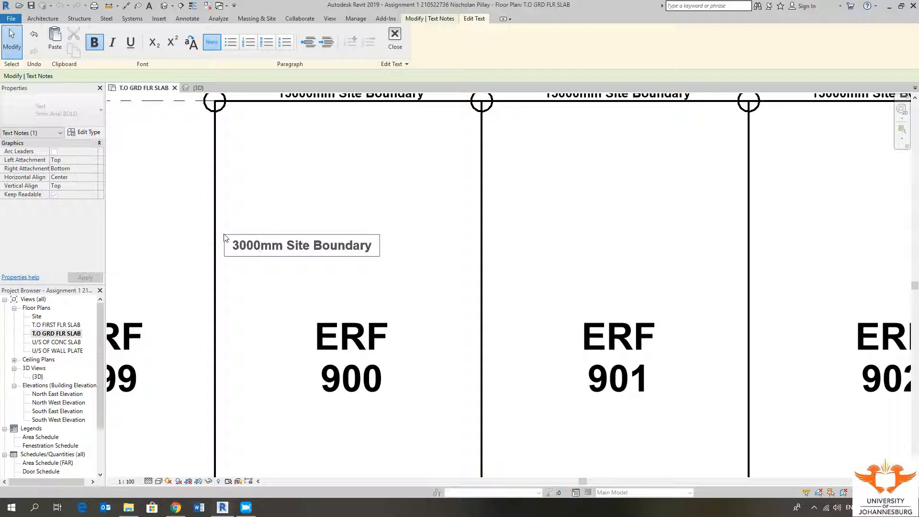
text(0)
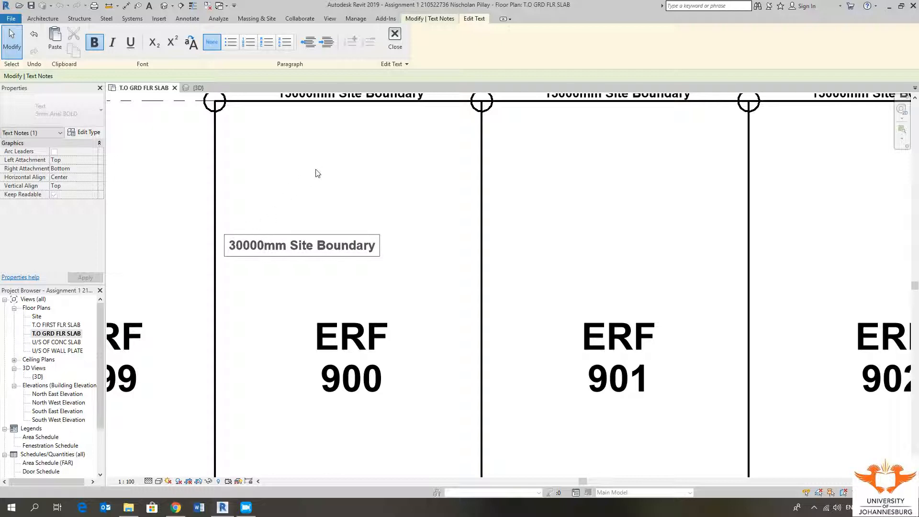
click(316, 173)
click(320, 183)
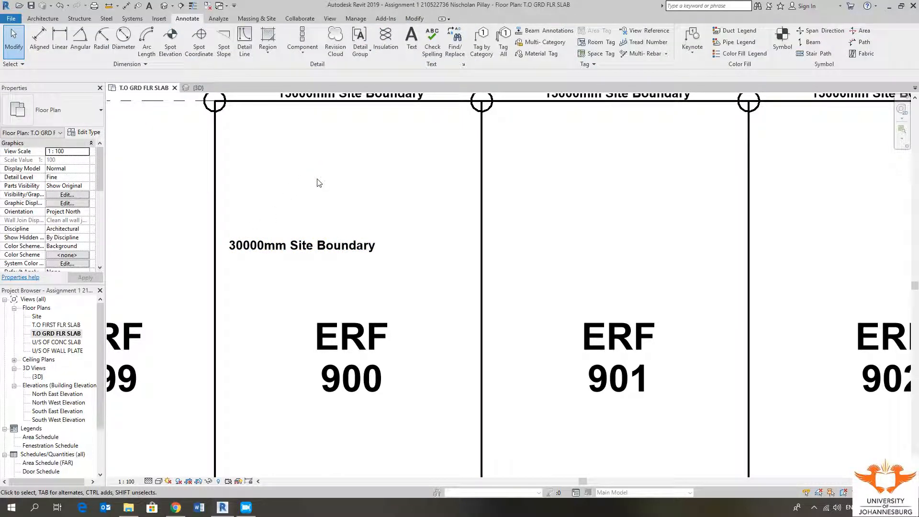
Step: Rotate the "30000mm Site Boundary" note to read vertically upward and move it beside the A–L boundary, roughly at mid-length
scroll(320, 185, down, 3)
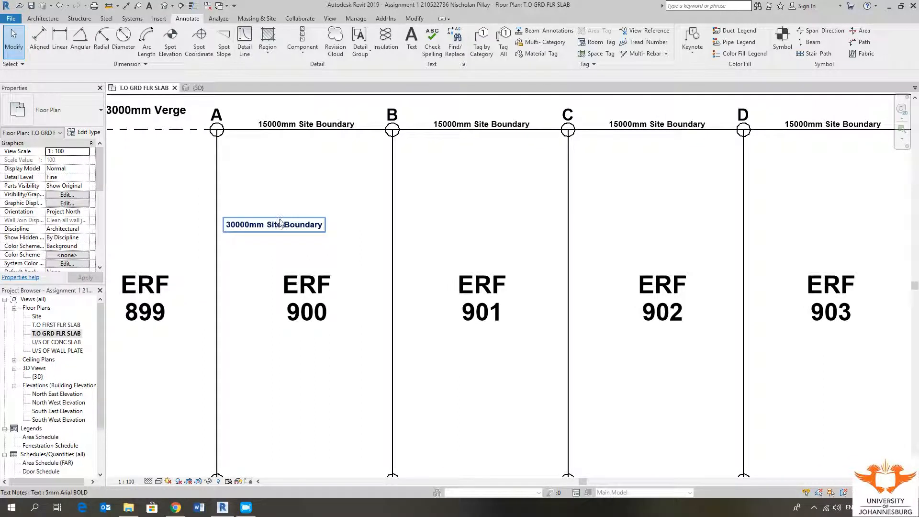
click(278, 225)
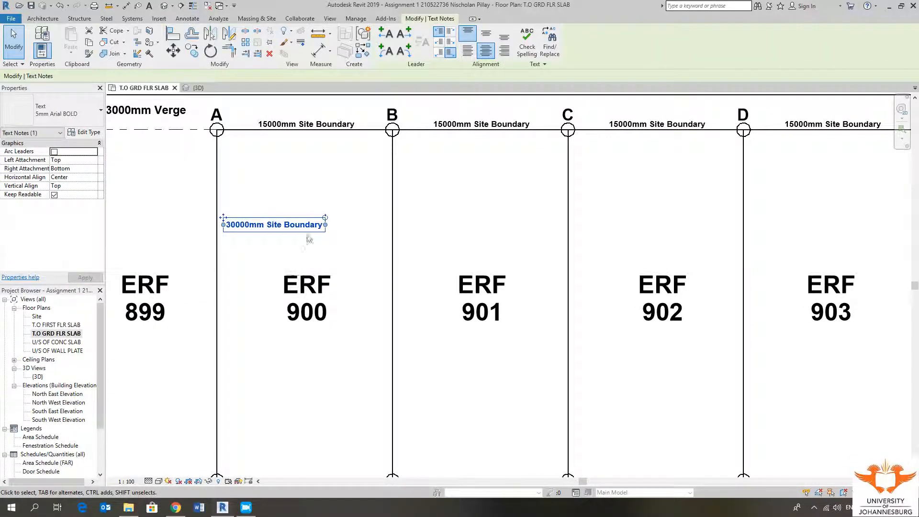
drag(326, 220, 274, 178)
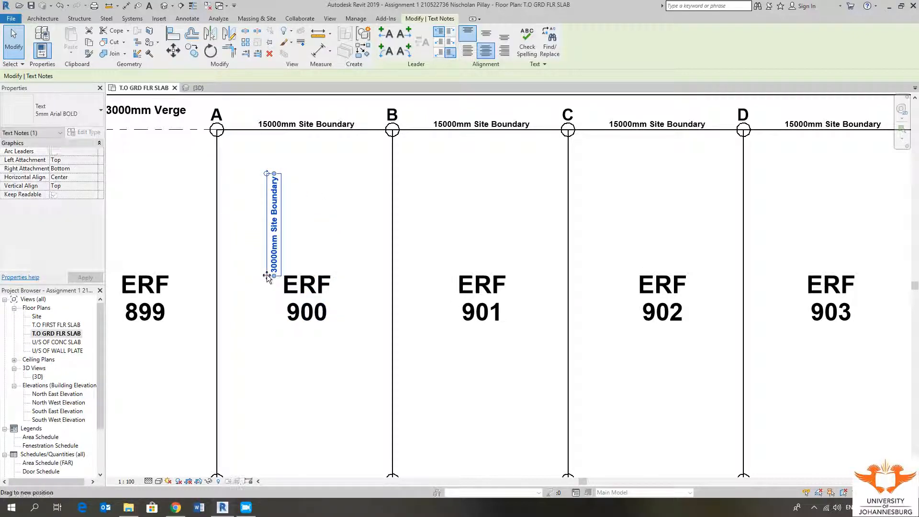
drag(267, 276, 204, 355)
scroll(256, 352, down, 2)
middle_drag(257, 349, 248, 299)
click(248, 298)
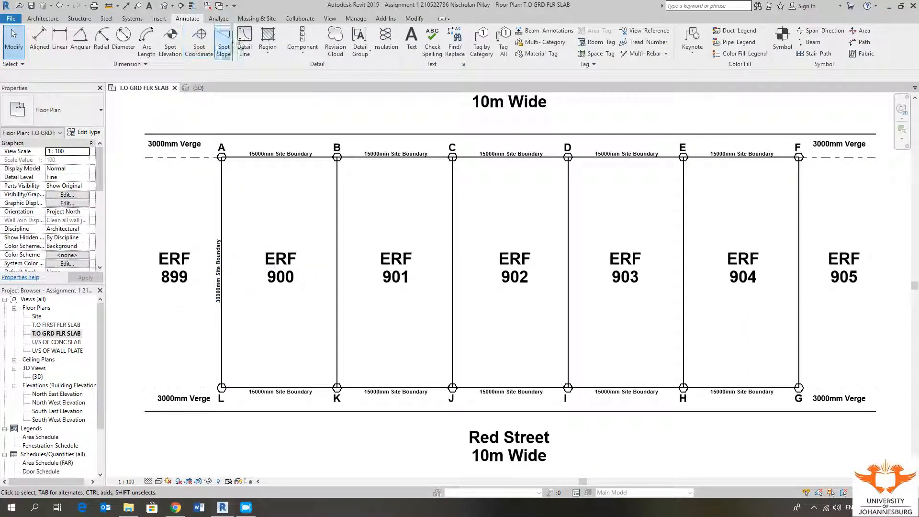
Step: Draw a horizontal detail line from the midpoint of the A–L boundary outward across the ERF 899 label
click(245, 39)
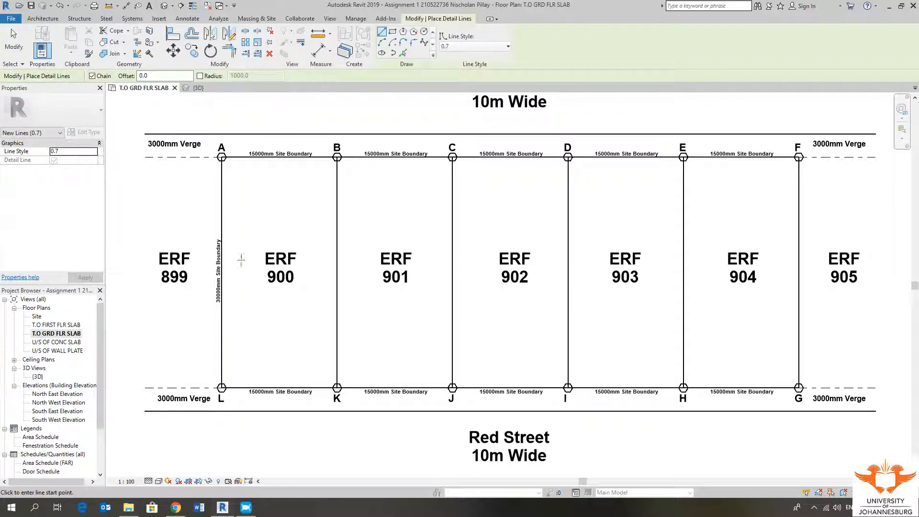
click(222, 272)
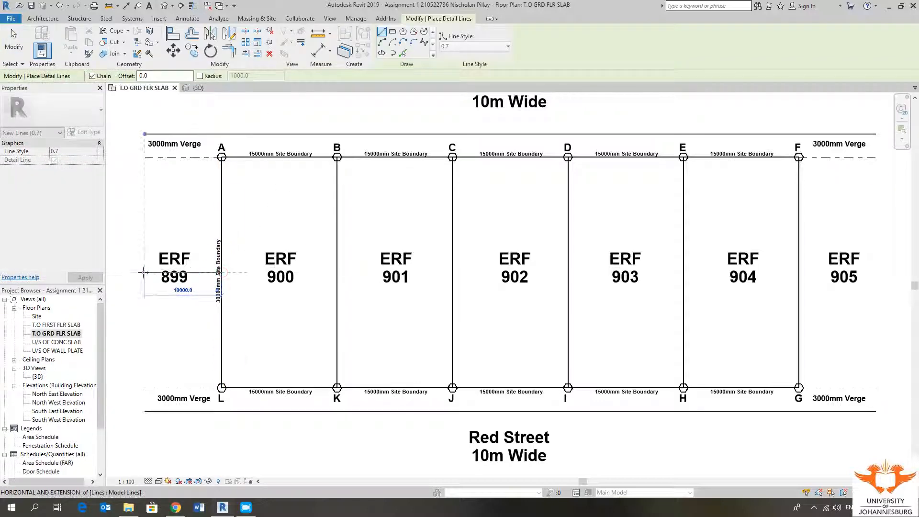
click(137, 272)
key(Escape)
key(Escape)
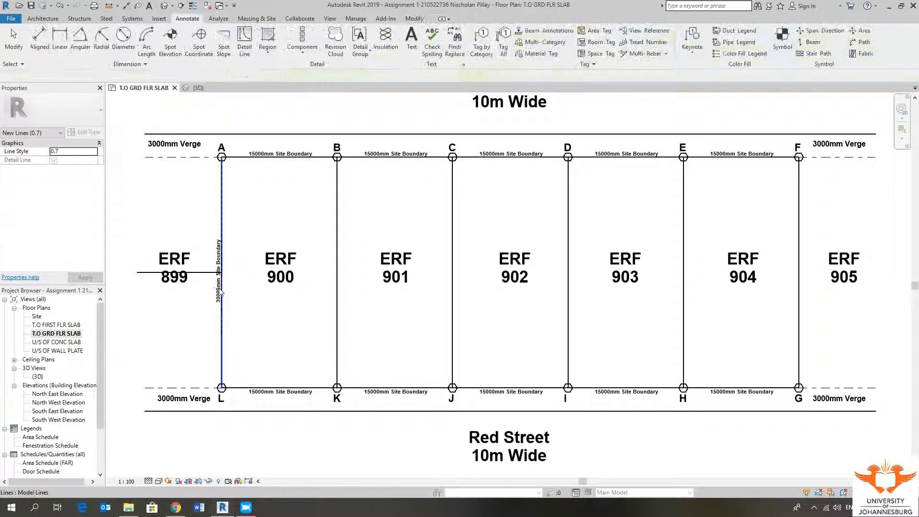
Step: Check the A–L "30000mm Site Boundary" note's centring against the horizontal detail line and delete that line
click(216, 286)
scroll(215, 283, up, 3)
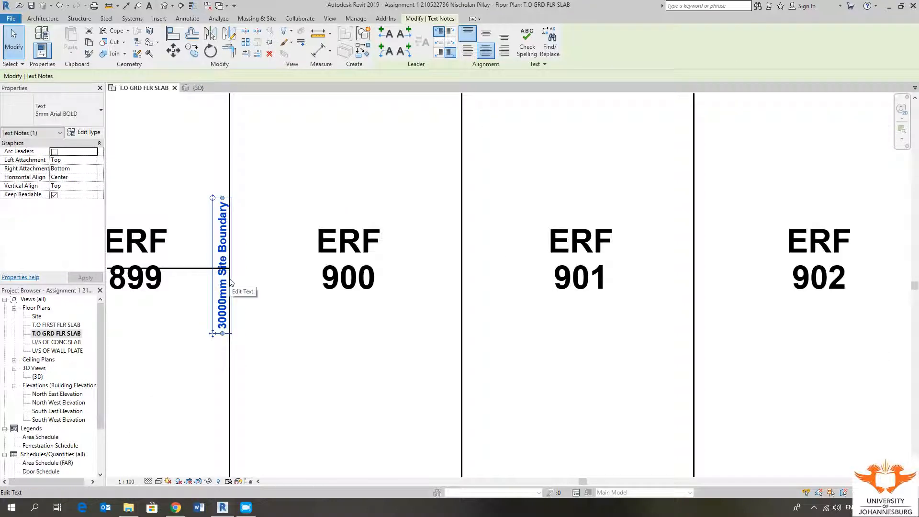
click(284, 283)
scroll(246, 277, down, 2)
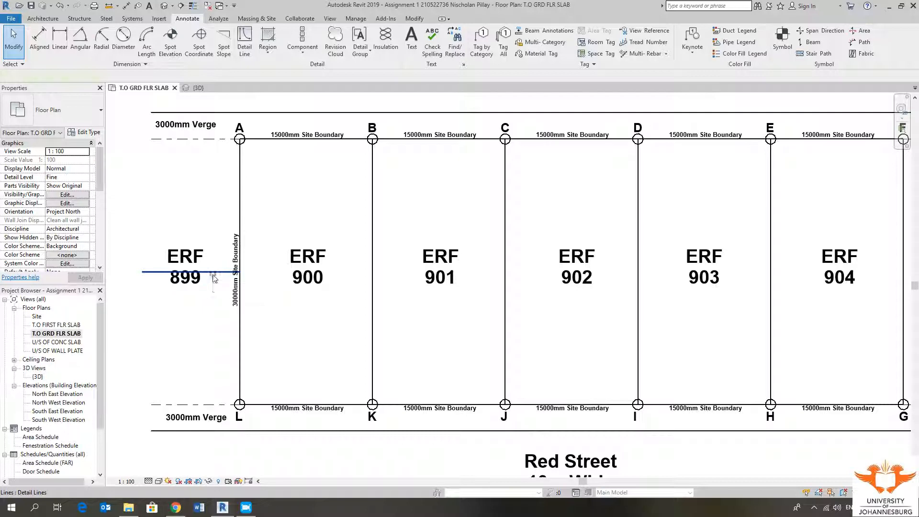
middle_drag(322, 312, 230, 285)
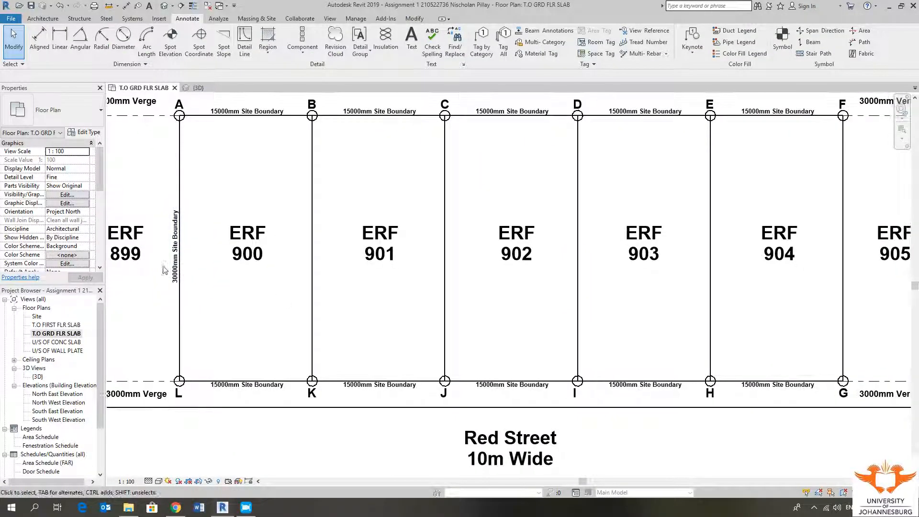
Step: Copy the A–L "30000mm Site Boundary" note from its boundary midpoint to the midpoints of the B–K, C–J, D–I and E–H boundaries
click(173, 263)
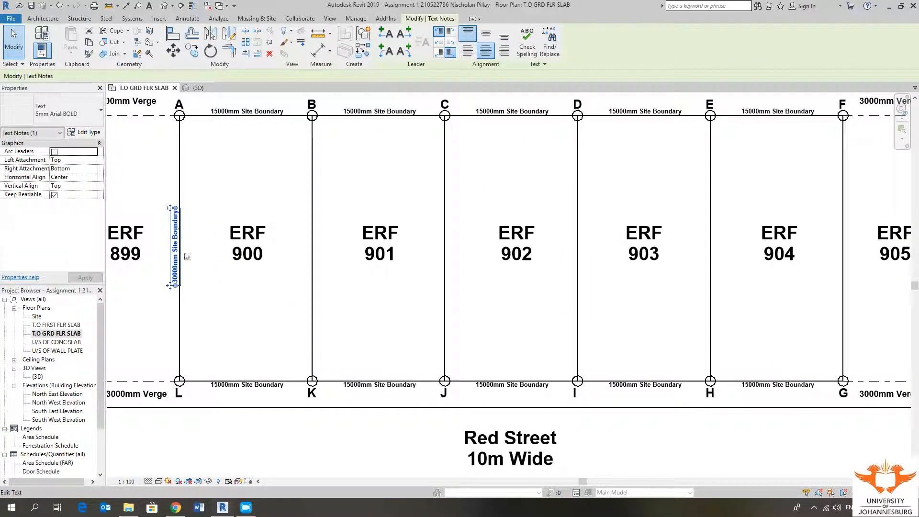
key(m)
key(v)
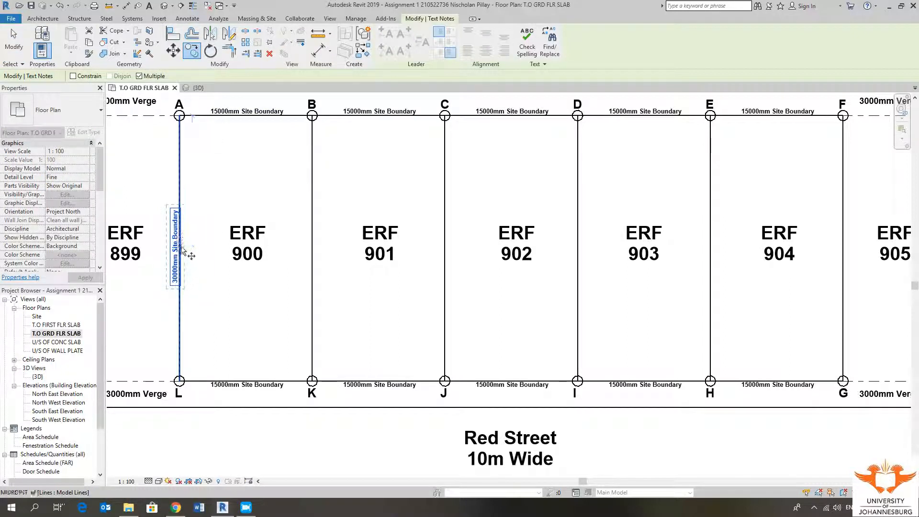
click(181, 250)
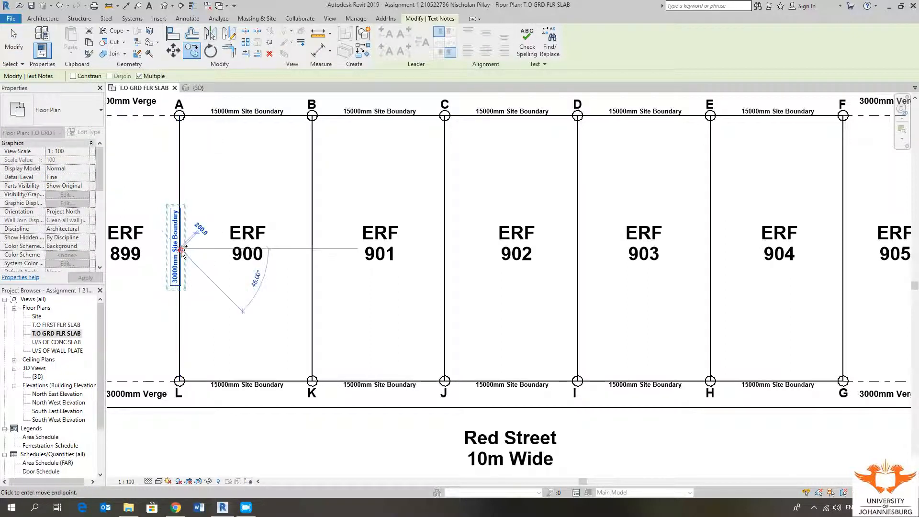
click(312, 250)
click(445, 251)
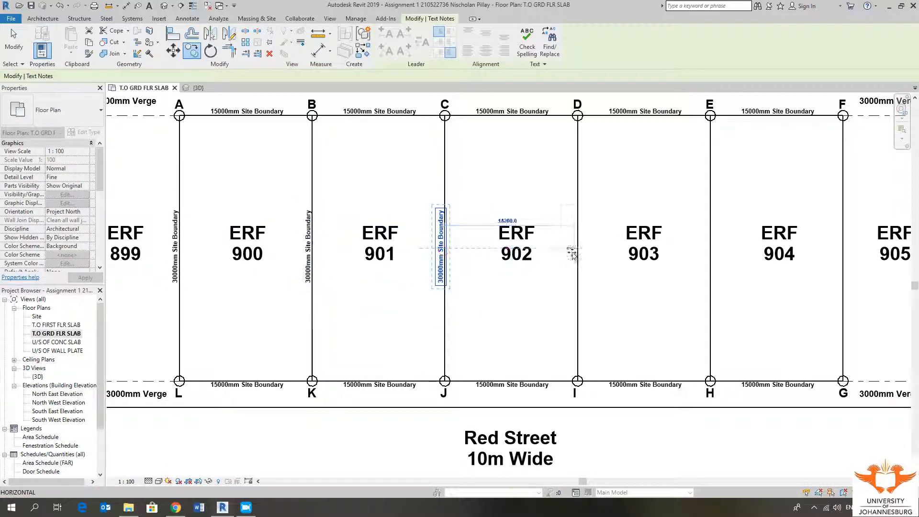
click(578, 251)
middle_drag(635, 254, 408, 253)
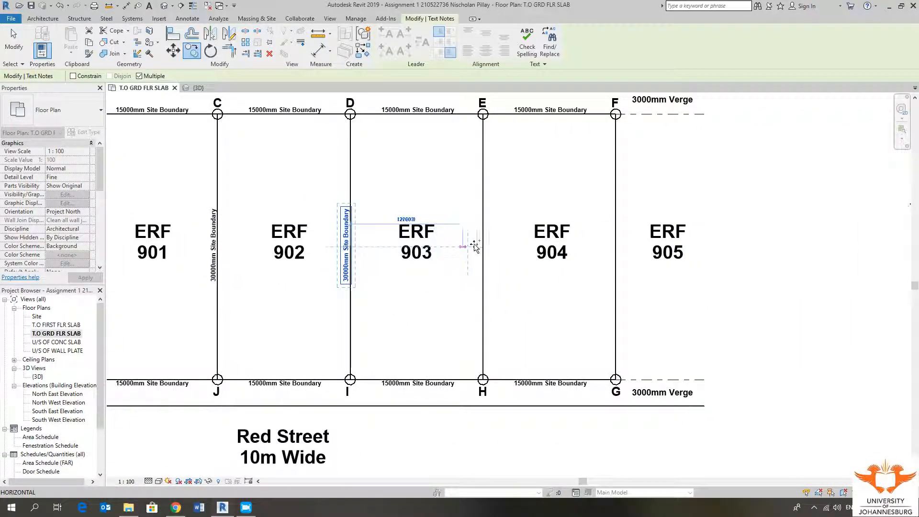
click(484, 248)
Step: Place one more "30000mm Site Boundary" copy on the ERF 905 side of the F–G boundary and move it close against the line
scroll(620, 247, up, 5)
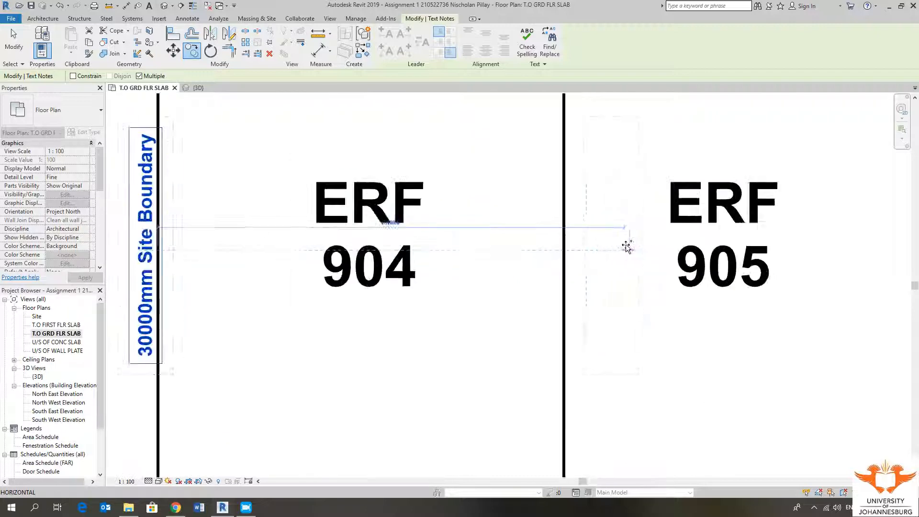
click(609, 247)
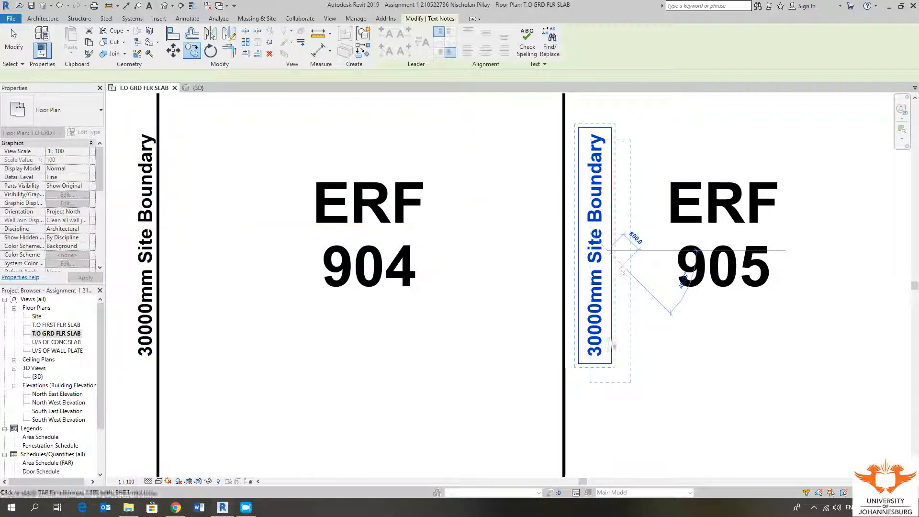
key(Escape)
drag(581, 369, 560, 366)
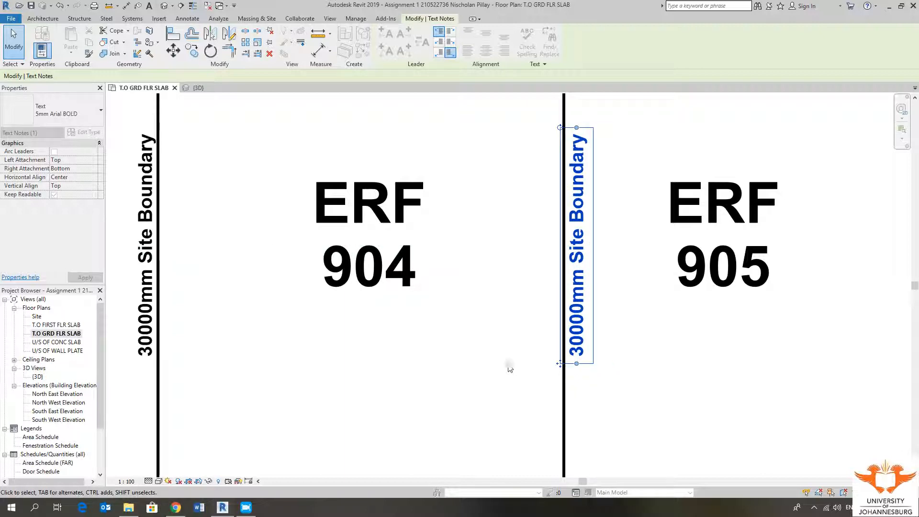
scroll(521, 309, down, 5)
mouse_move(570, 234)
middle_down()
mouse_move(662, 234)
mouse_move(716, 215)
mouse_move(712, 204)
middle_up()
key(Escape)
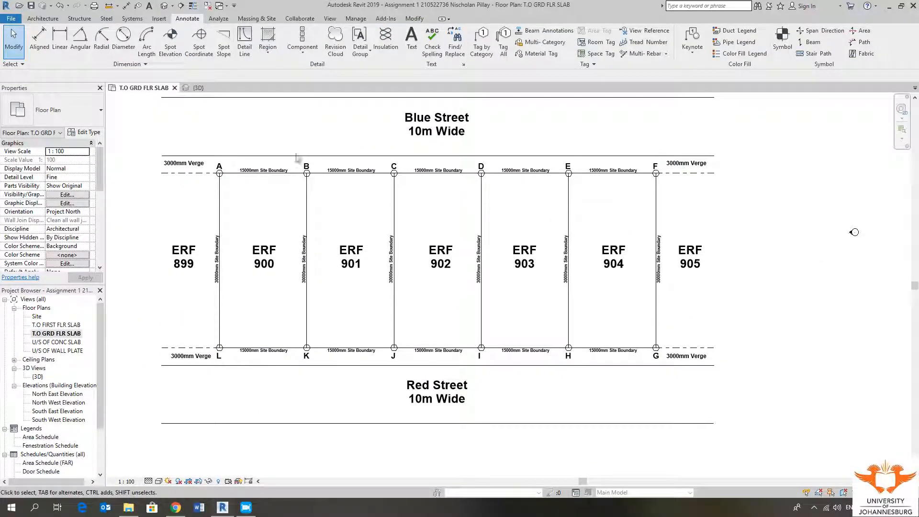
Step: Review the type properties of the "Blue Street 10m Wide" note and close them without changes
middle_drag(555, 316, 550, 314)
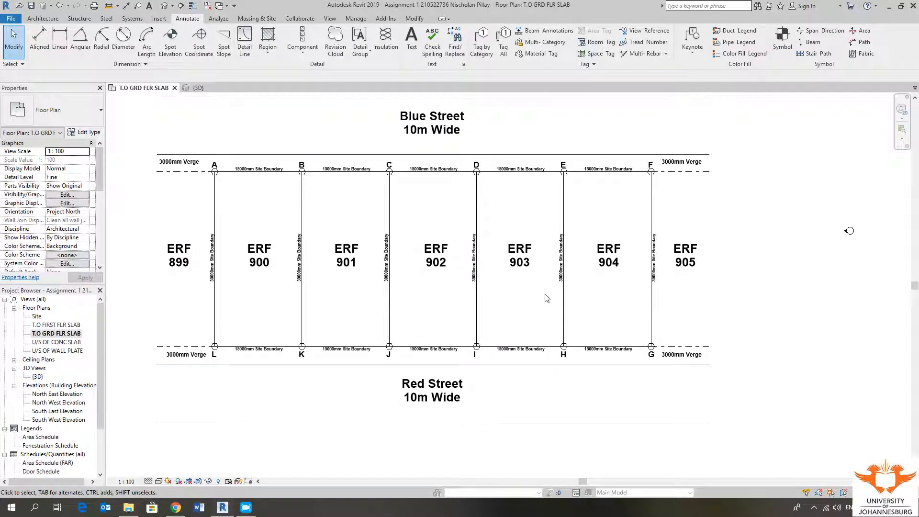
middle_drag(530, 300, 521, 302)
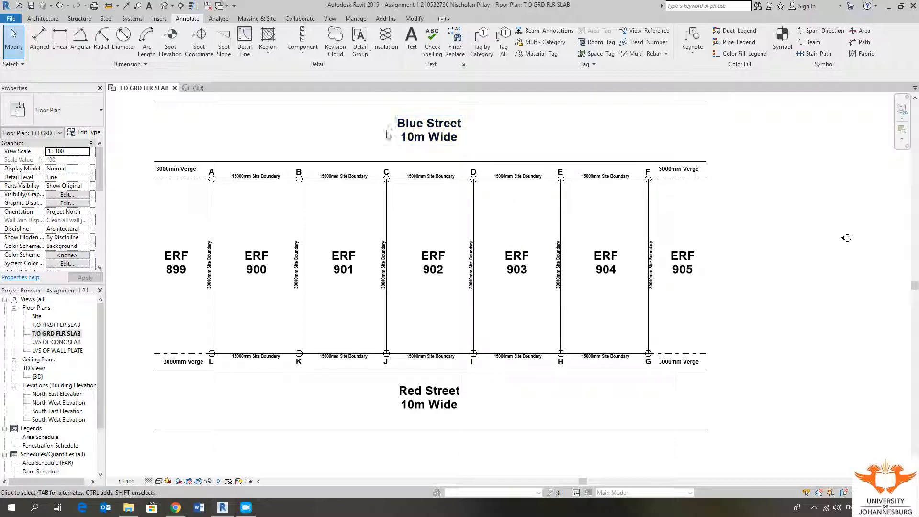
click(429, 128)
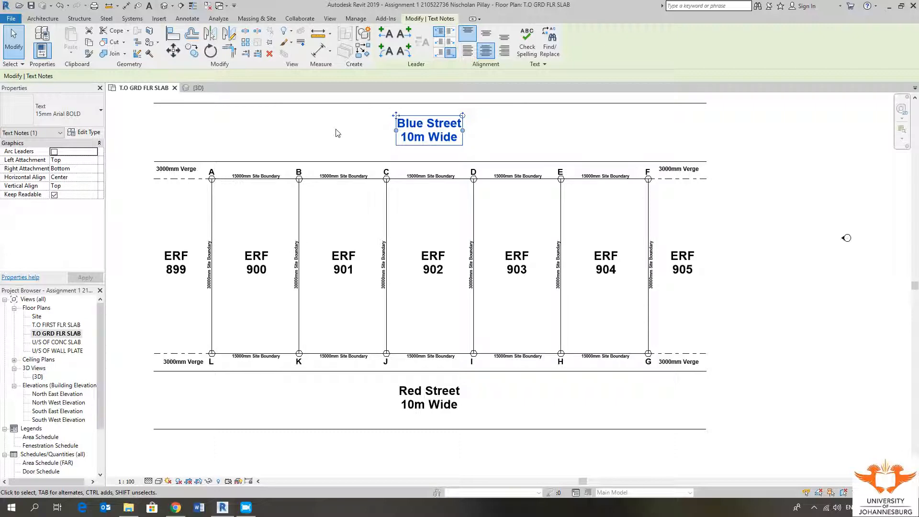
click(336, 131)
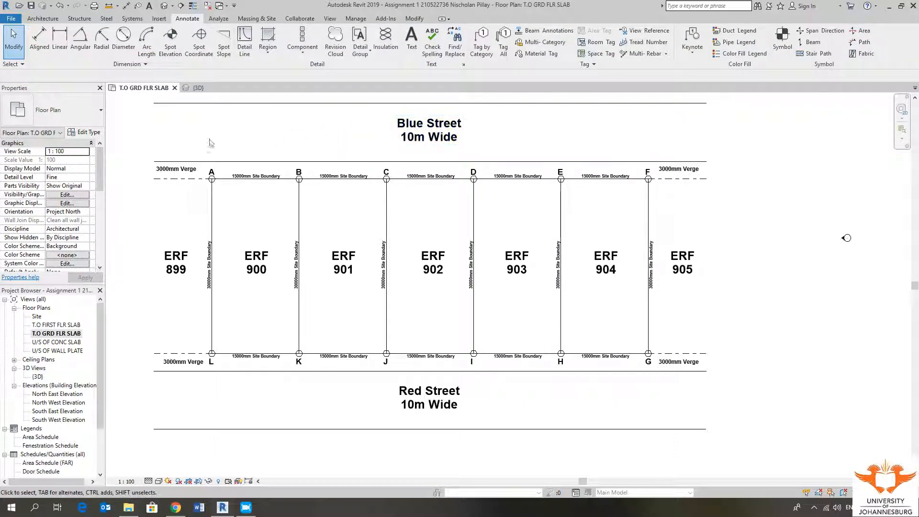
click(428, 134)
click(84, 132)
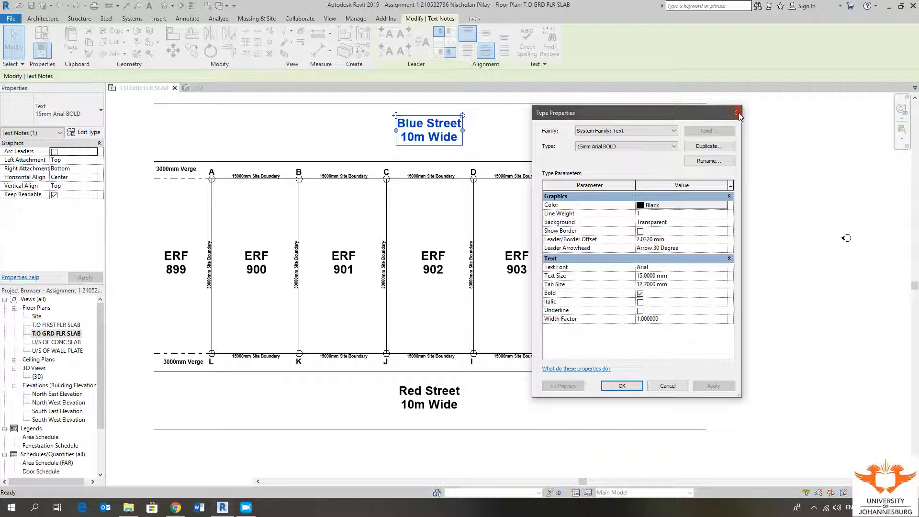
click(739, 116)
click(532, 131)
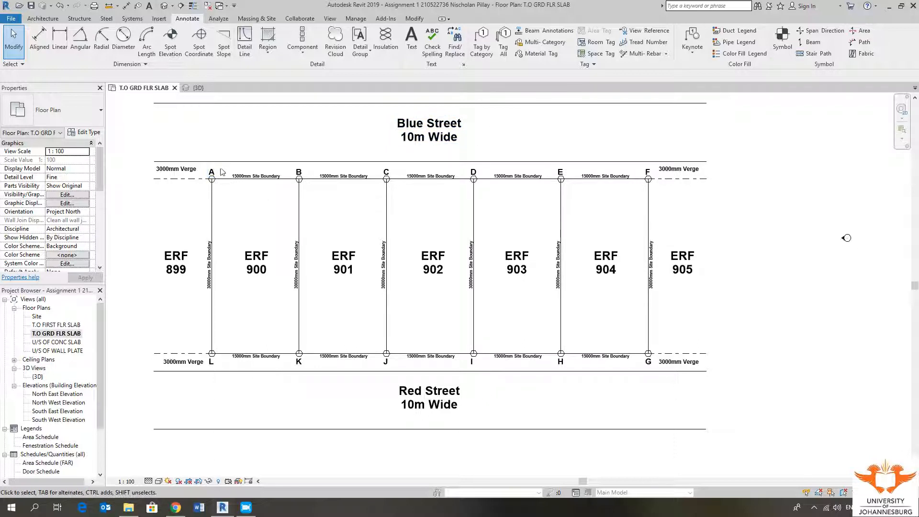
Step: Examine the text types of the Blue Street, ERF 902 and ERF 901 labels and the A–L "30000mm Site Boundary" note
middle_drag(255, 233, 230, 236)
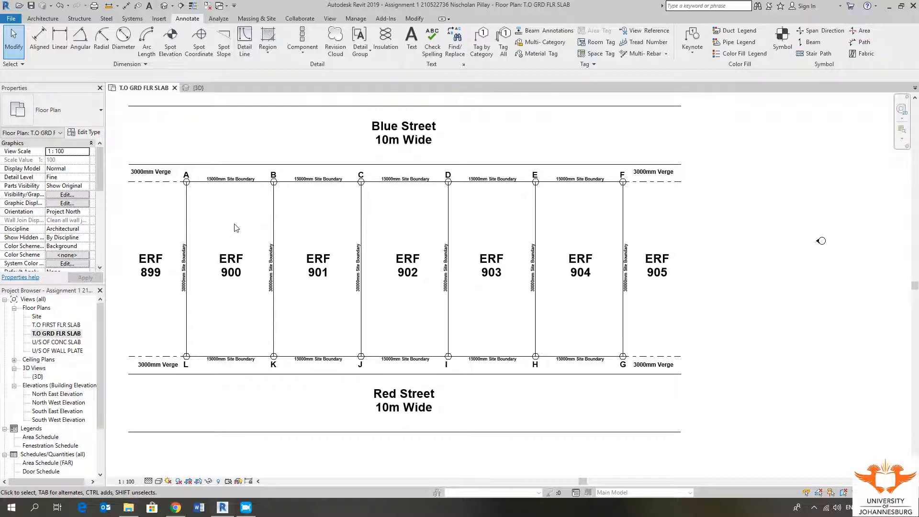
middle_drag(253, 224, 323, 211)
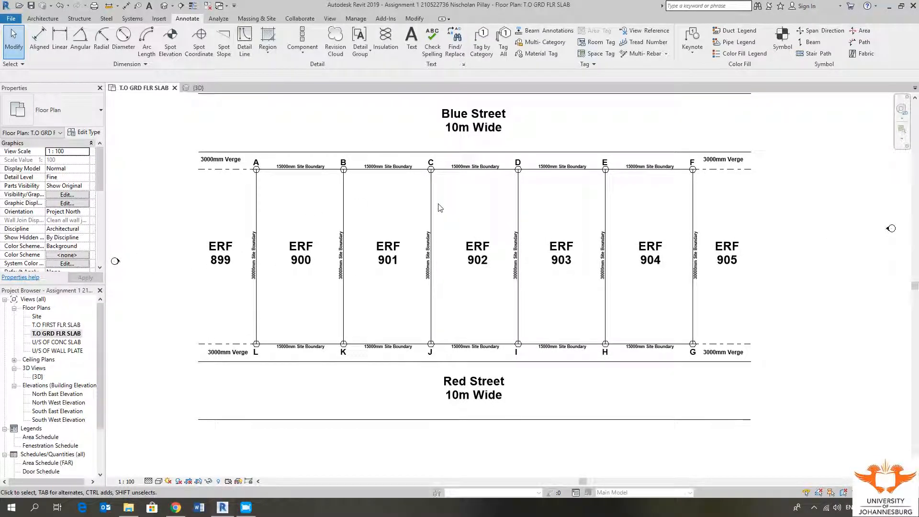
middle_drag(447, 211, 402, 199)
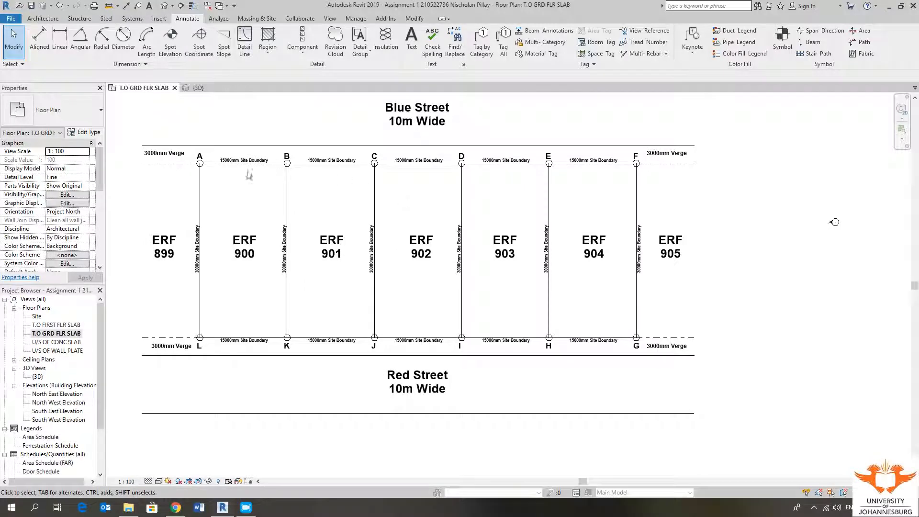
click(436, 113)
click(424, 250)
click(336, 249)
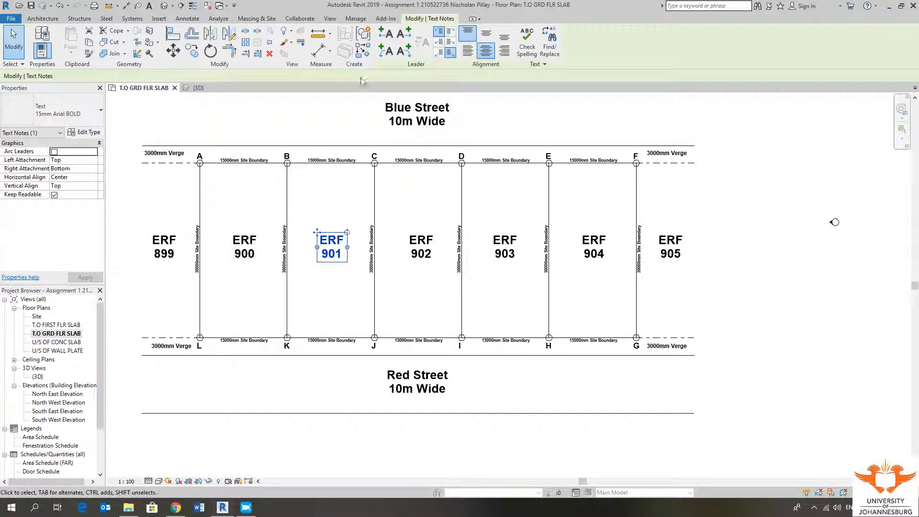
click(186, 18)
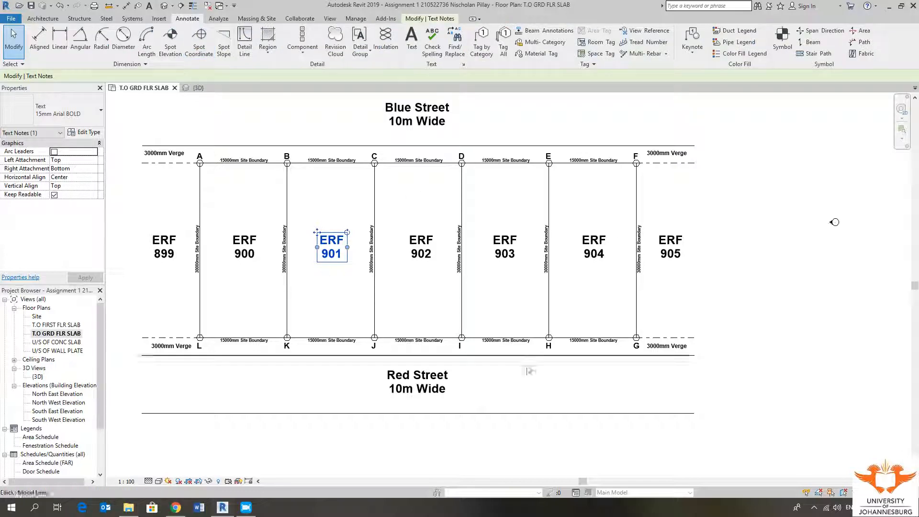
middle_drag(421, 220, 455, 217)
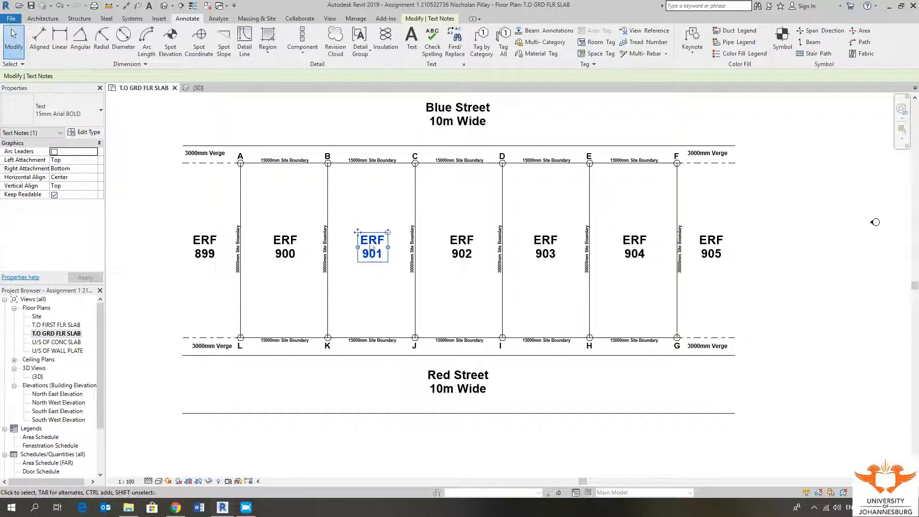
click(386, 307)
middle_drag(383, 305, 384, 289)
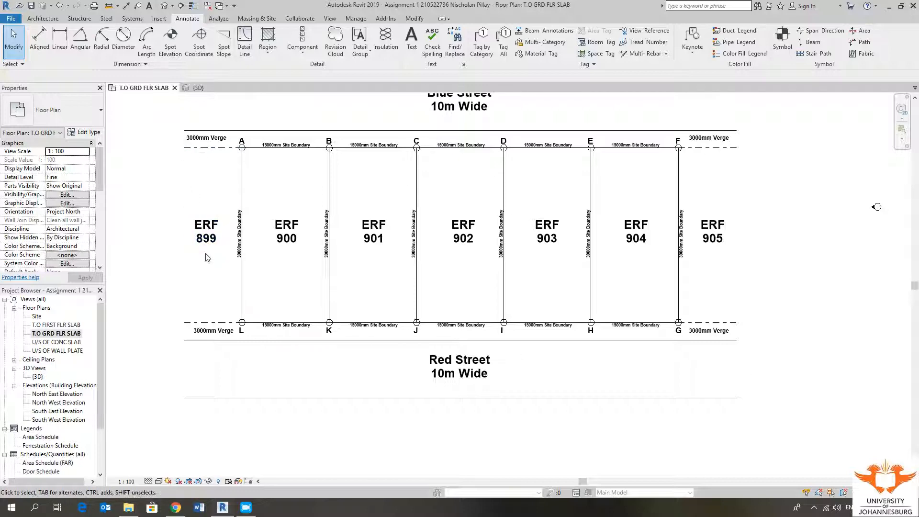
click(239, 250)
scroll(239, 250, up, 3)
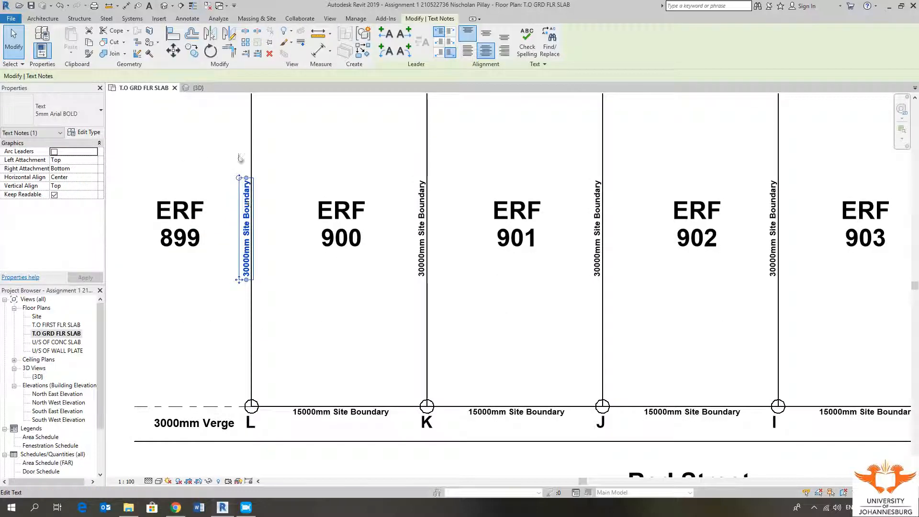
scroll(228, 296, down, 5)
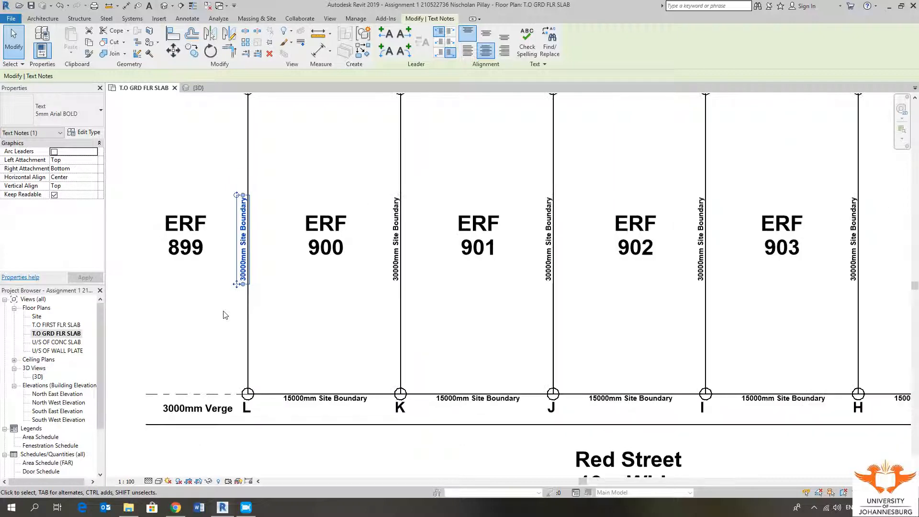
click(226, 313)
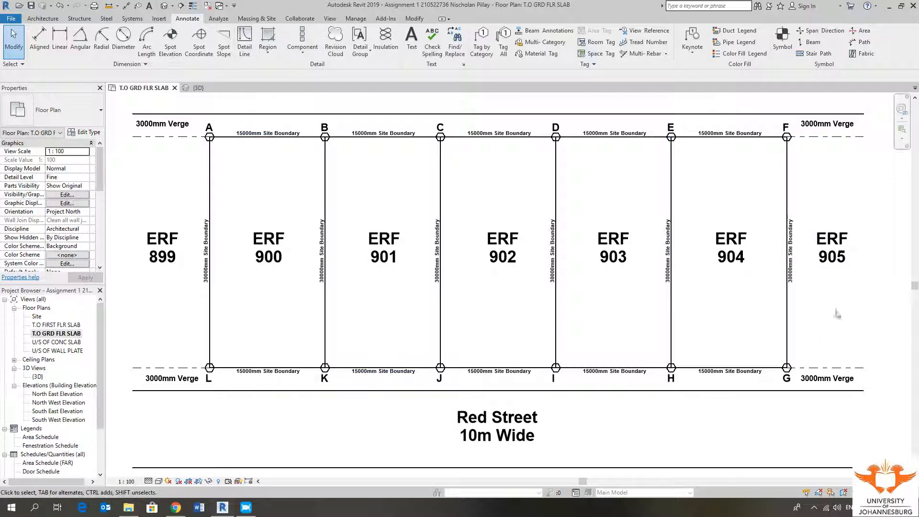
middle_drag(702, 331, 663, 322)
scroll(360, 278, down, 1)
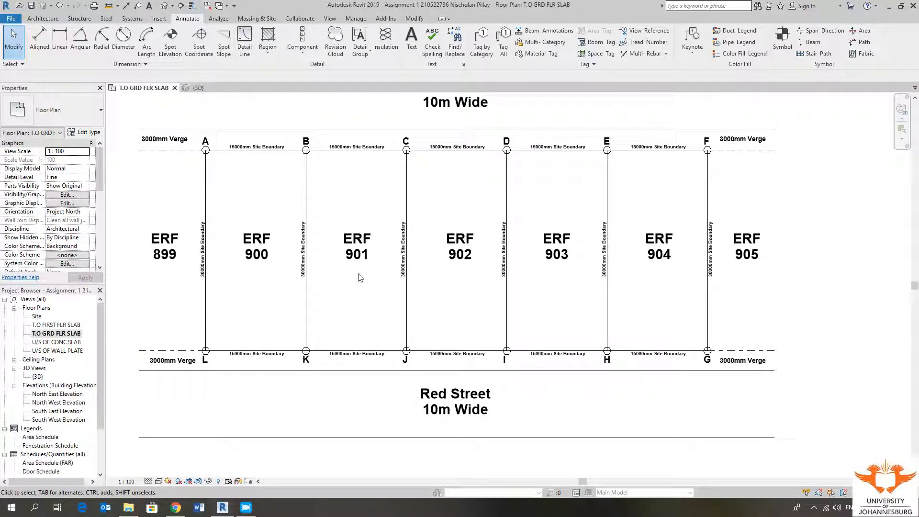
scroll(363, 278, down, 2)
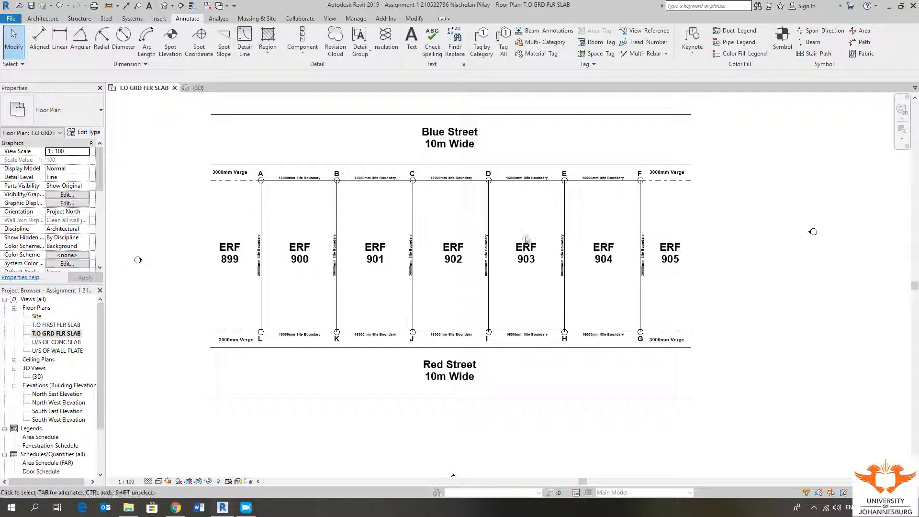
middle_drag(540, 234, 490, 244)
scroll(641, 232, down, 2)
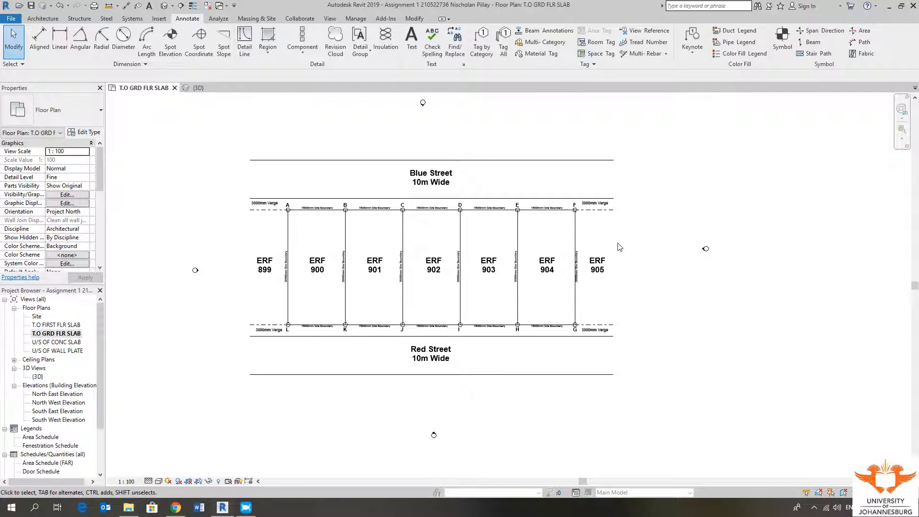
scroll(296, 318, up, 2)
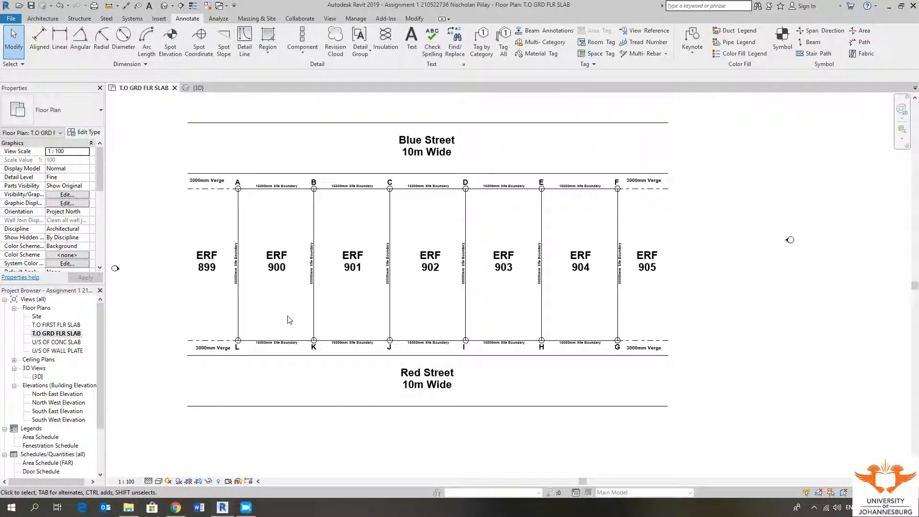
Step: Move the corner label "I" slightly towards H so it sits centred beneath its corner circle on the Red Street side
middle_drag(289, 320, 307, 314)
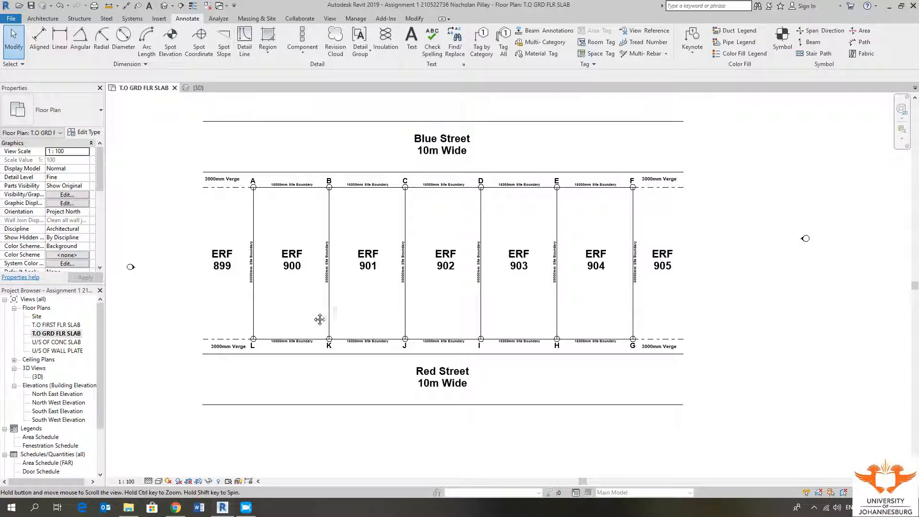
middle_drag(308, 316, 316, 316)
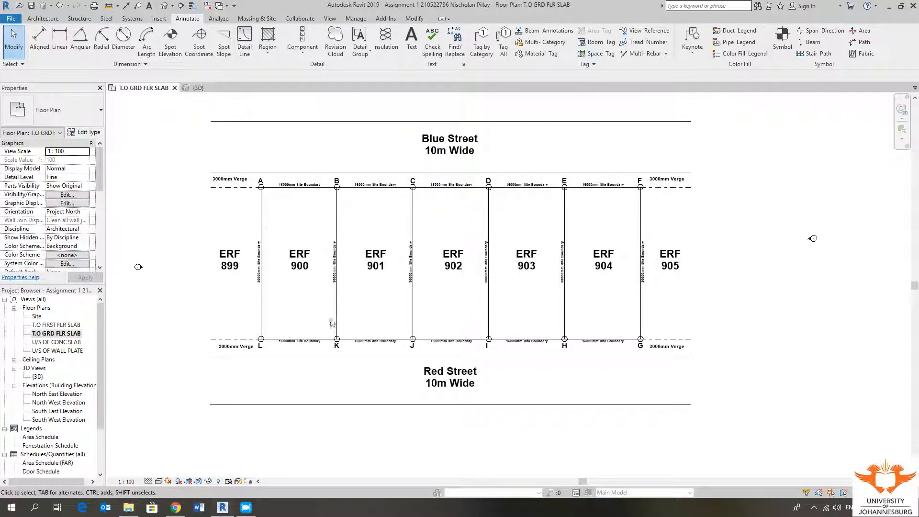
scroll(487, 347, up, 5)
click(487, 345)
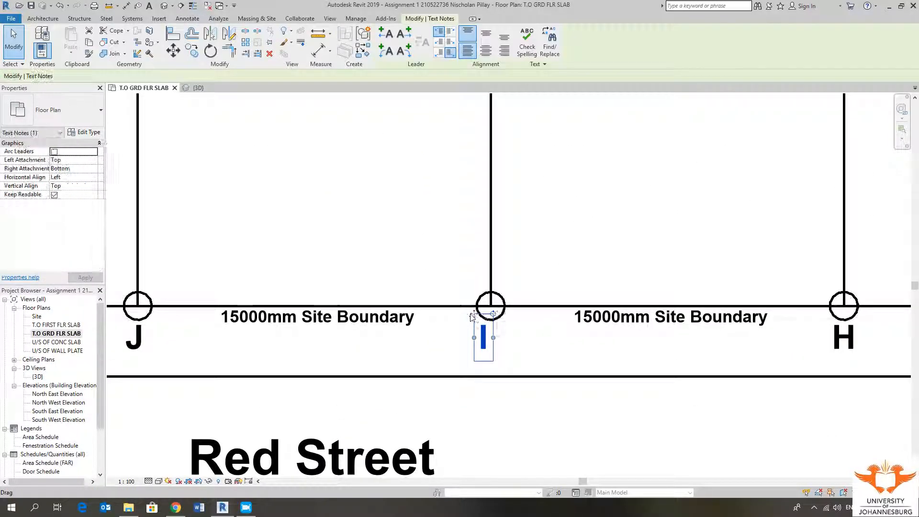
drag(471, 314, 480, 315)
scroll(457, 328, down, 5)
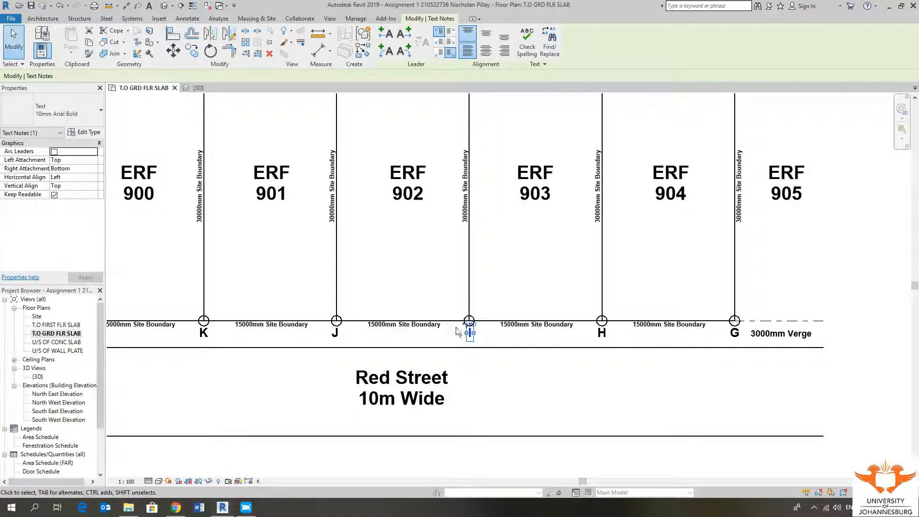
click(422, 294)
middle_drag(421, 294, 392, 314)
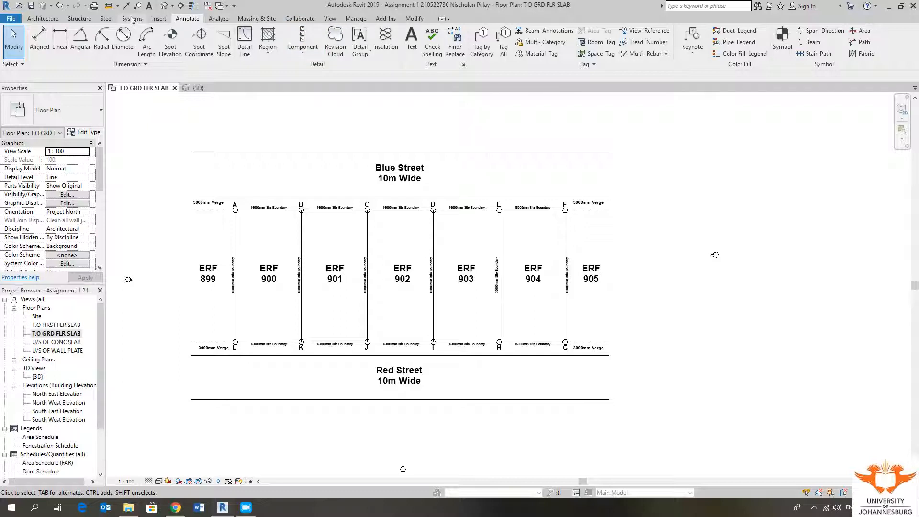
Step: Examine the site boundary and street lines in the default 3D view and return to the T.O GRD FLR SLAB floor plan
click(250, 19)
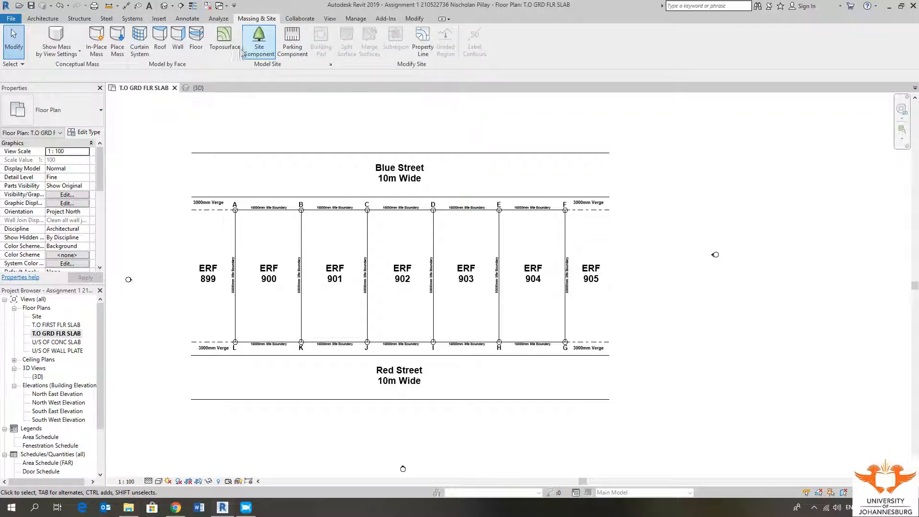
middle_drag(266, 174, 272, 179)
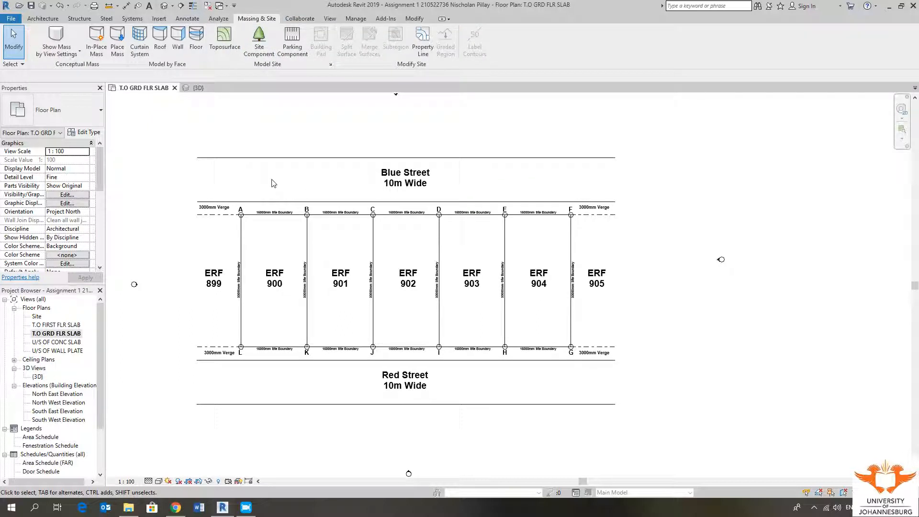
click(165, 6)
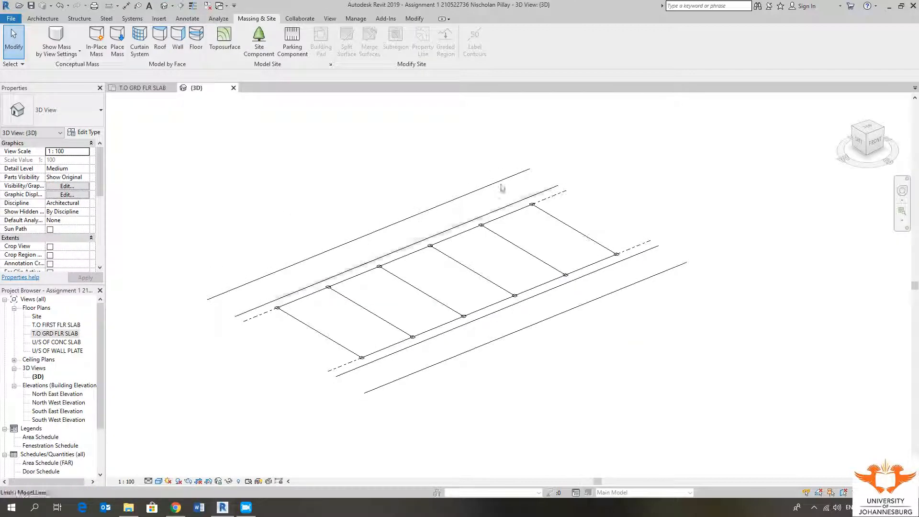
scroll(357, 323, up, 4)
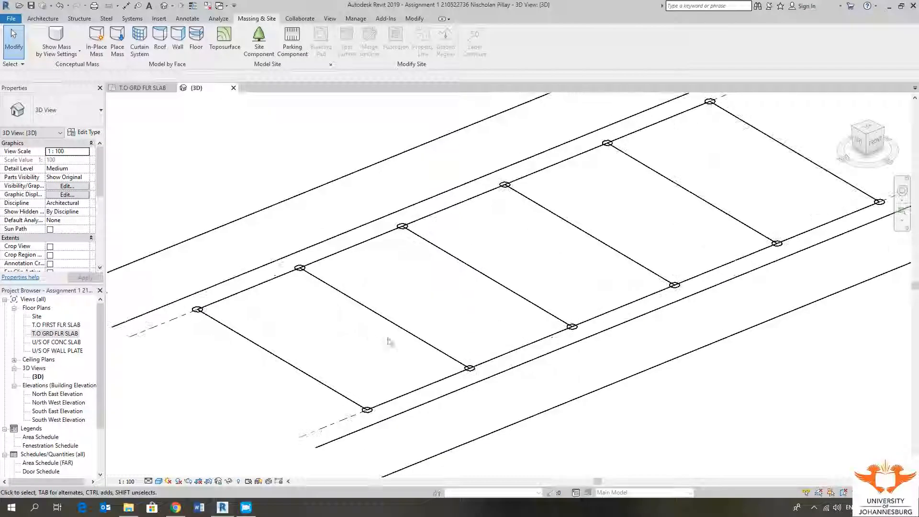
scroll(431, 298, down, 2)
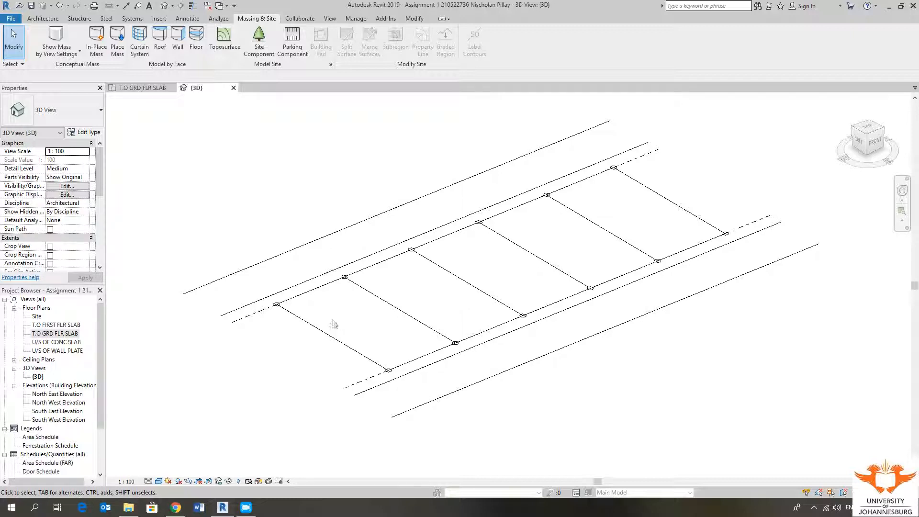
middle_drag(546, 379, 510, 386)
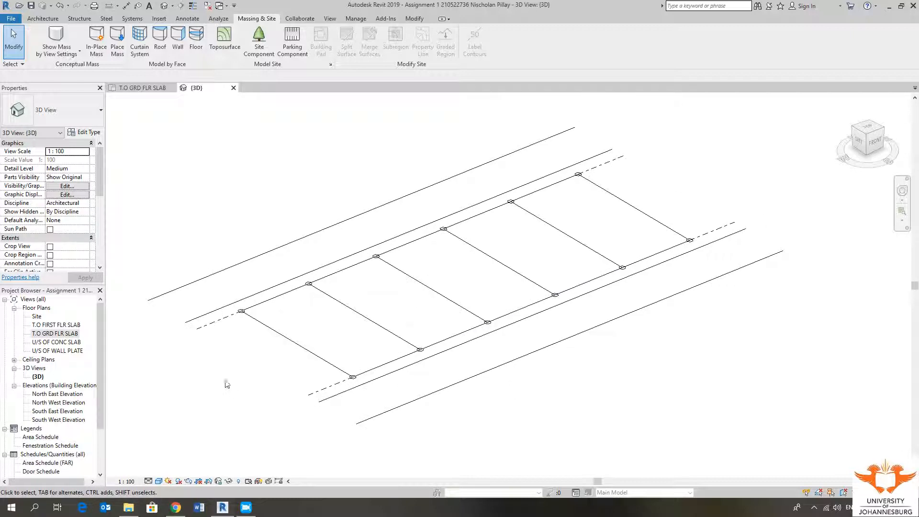
middle_drag(611, 359, 613, 368)
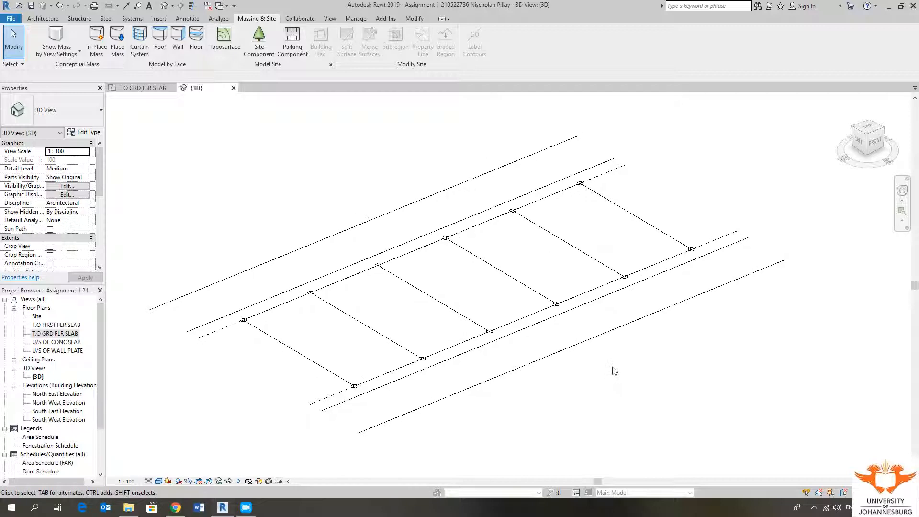
double_click(55, 333)
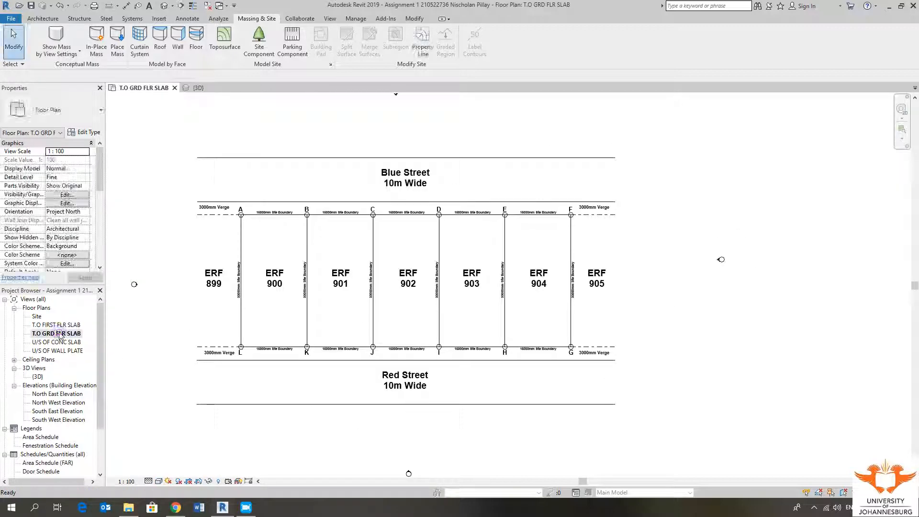
middle_drag(377, 240, 366, 232)
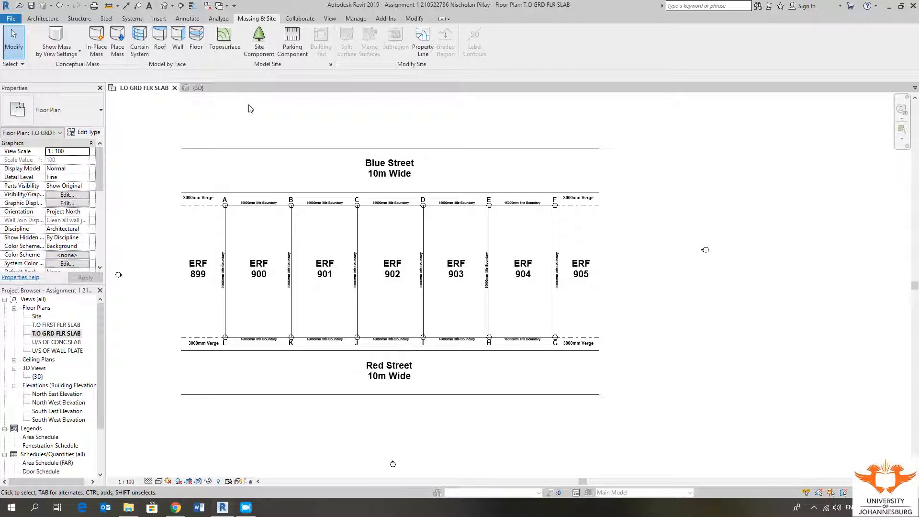
middle_drag(262, 117, 266, 129)
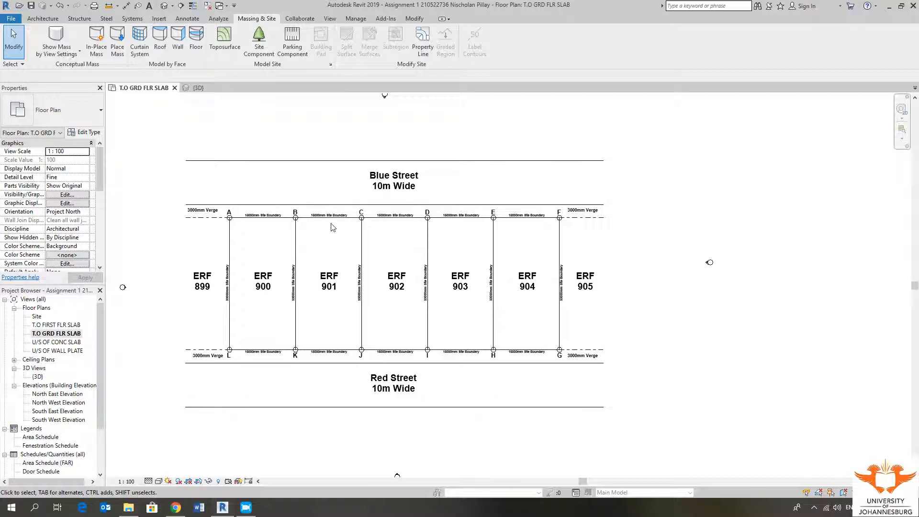
middle_drag(333, 243, 345, 241)
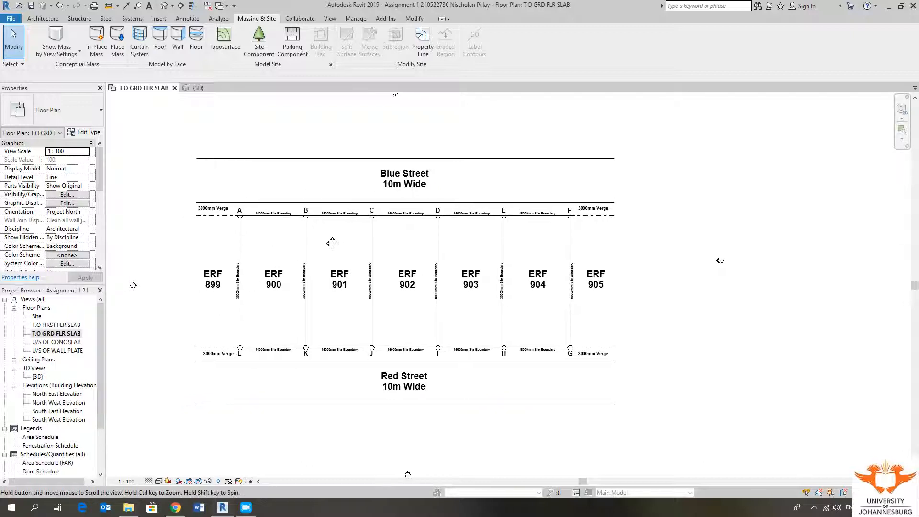
middle_drag(330, 244, 322, 240)
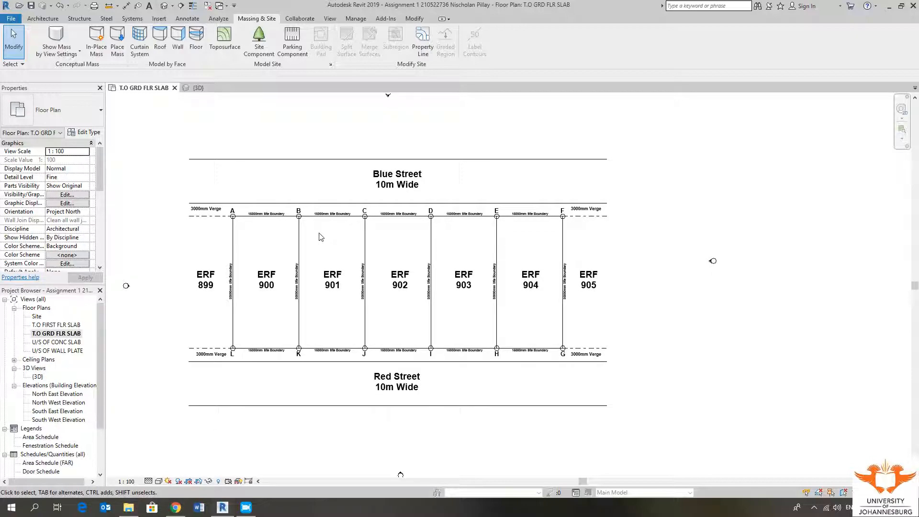